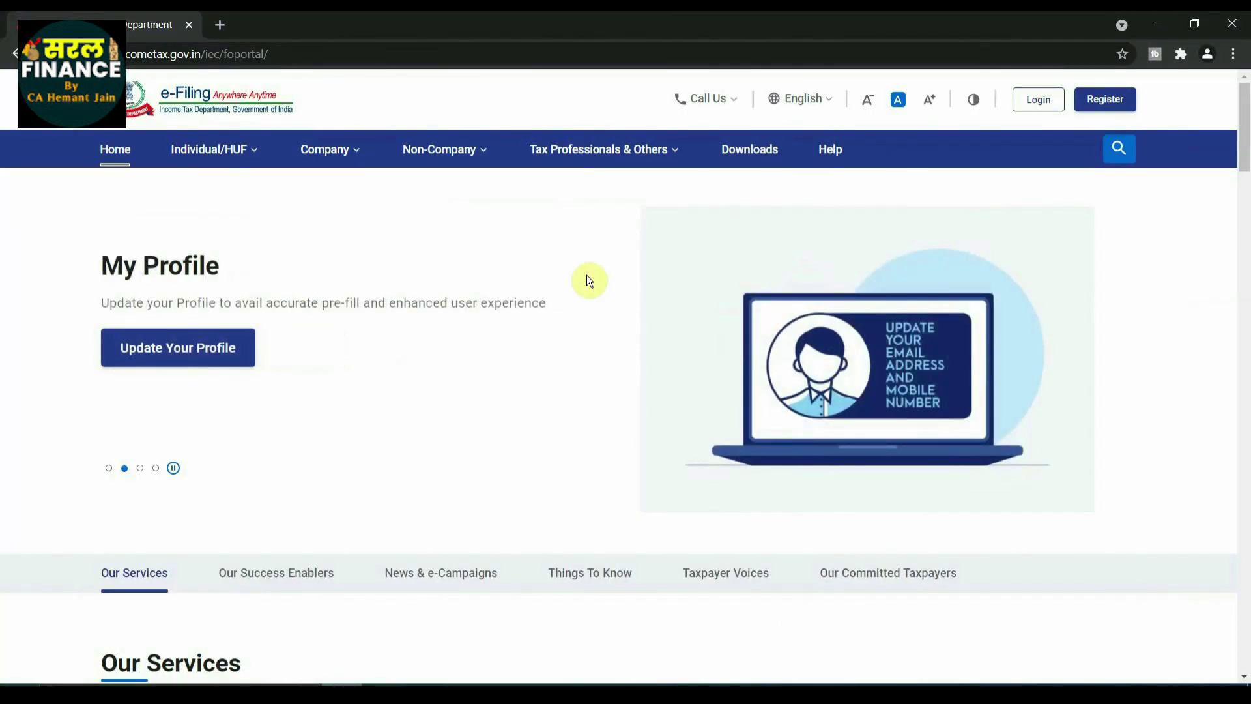
Step: Log in with the taxpayer's PAN as user ID, tick the secure access message, and enter the account password
left_click(1037, 105)
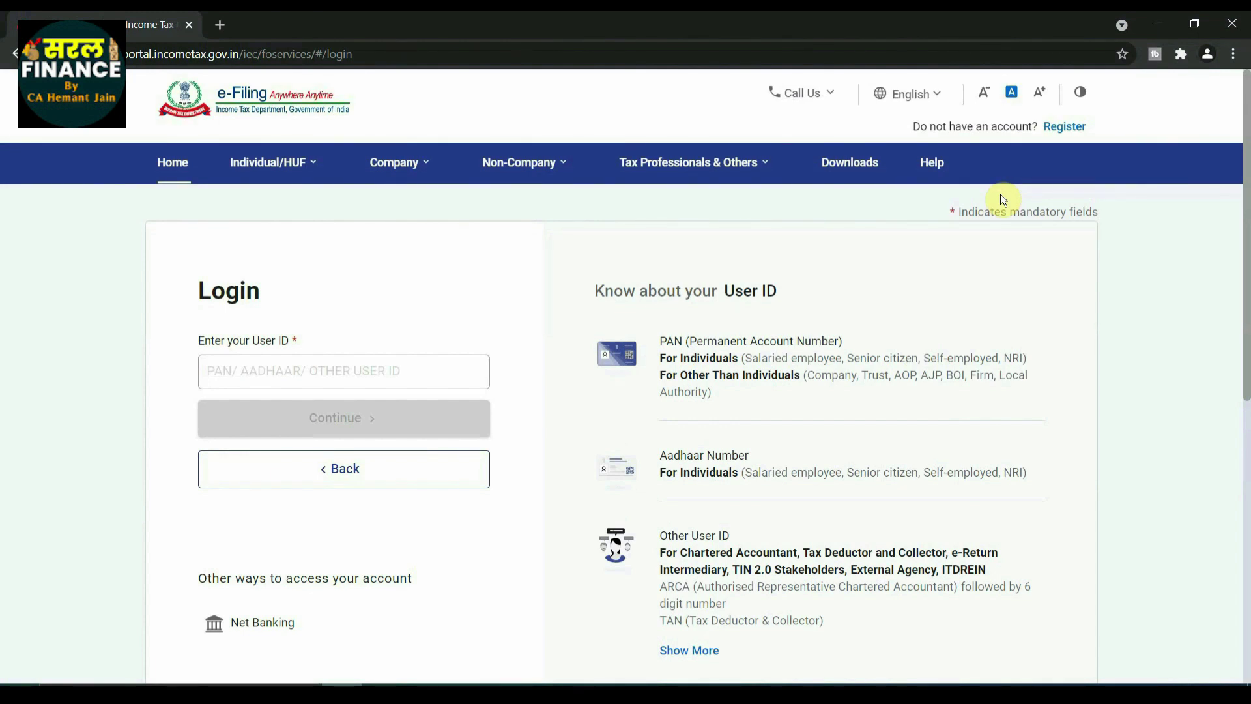
left_click(332, 374)
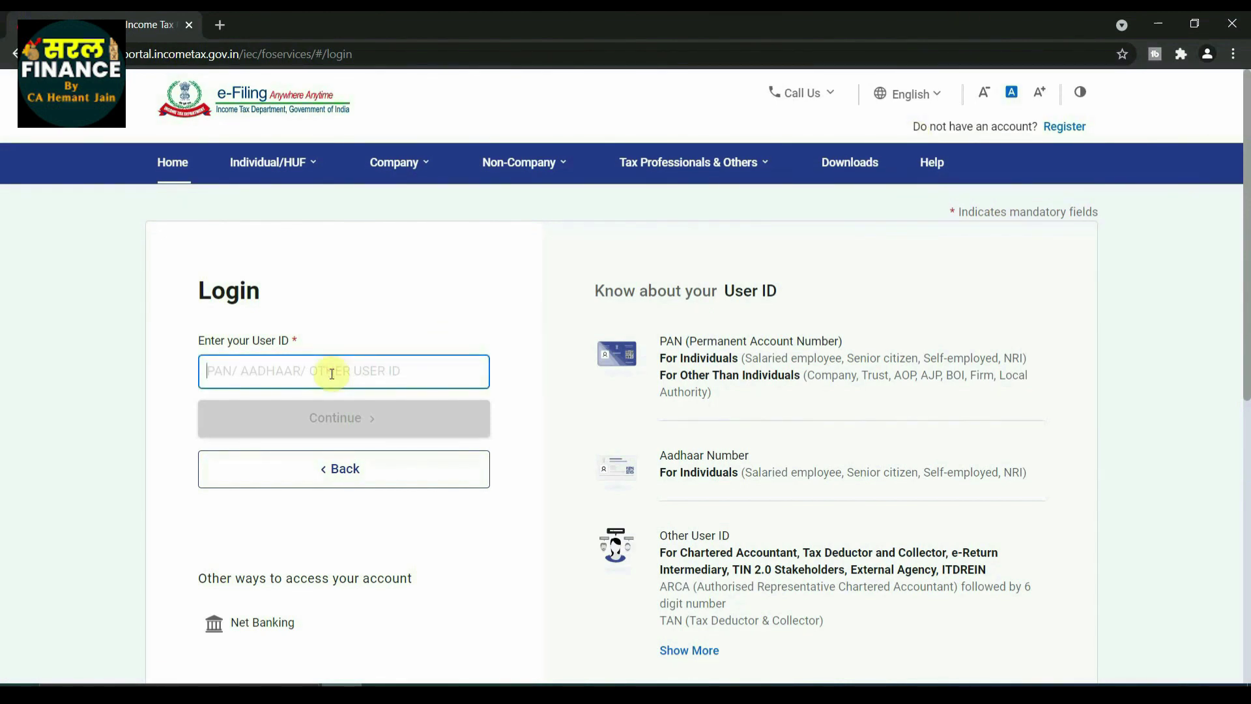
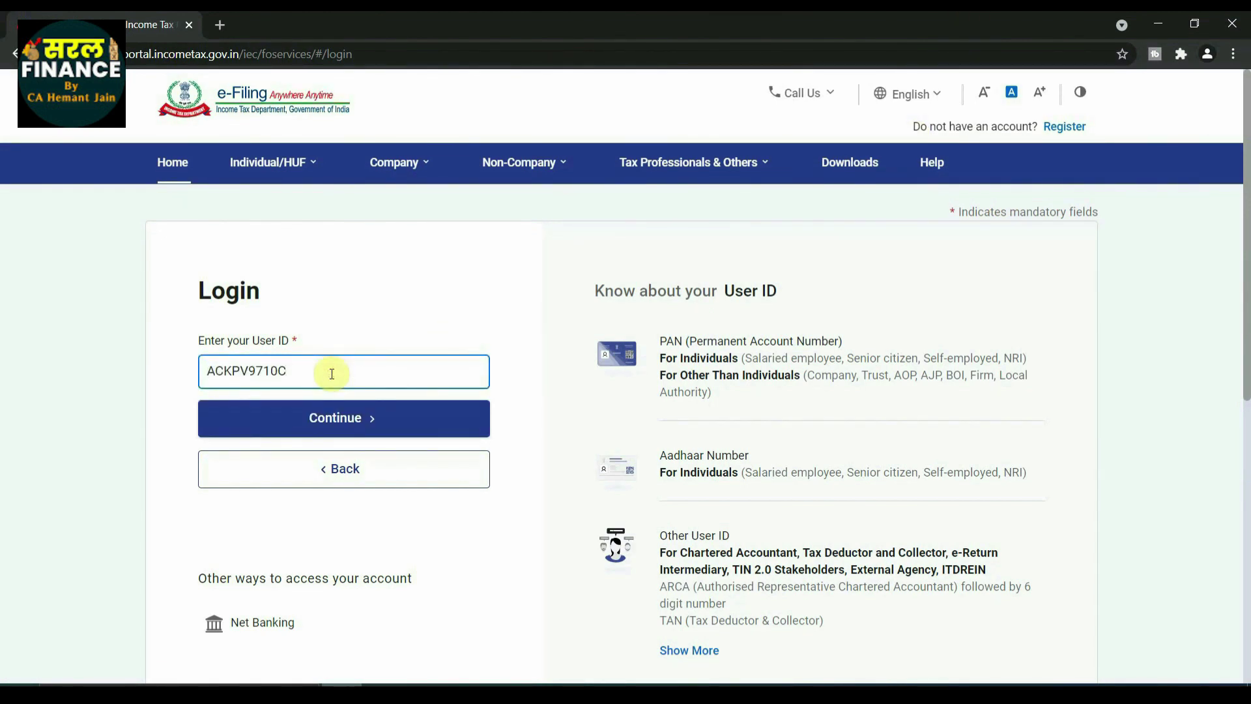
left_click(337, 422)
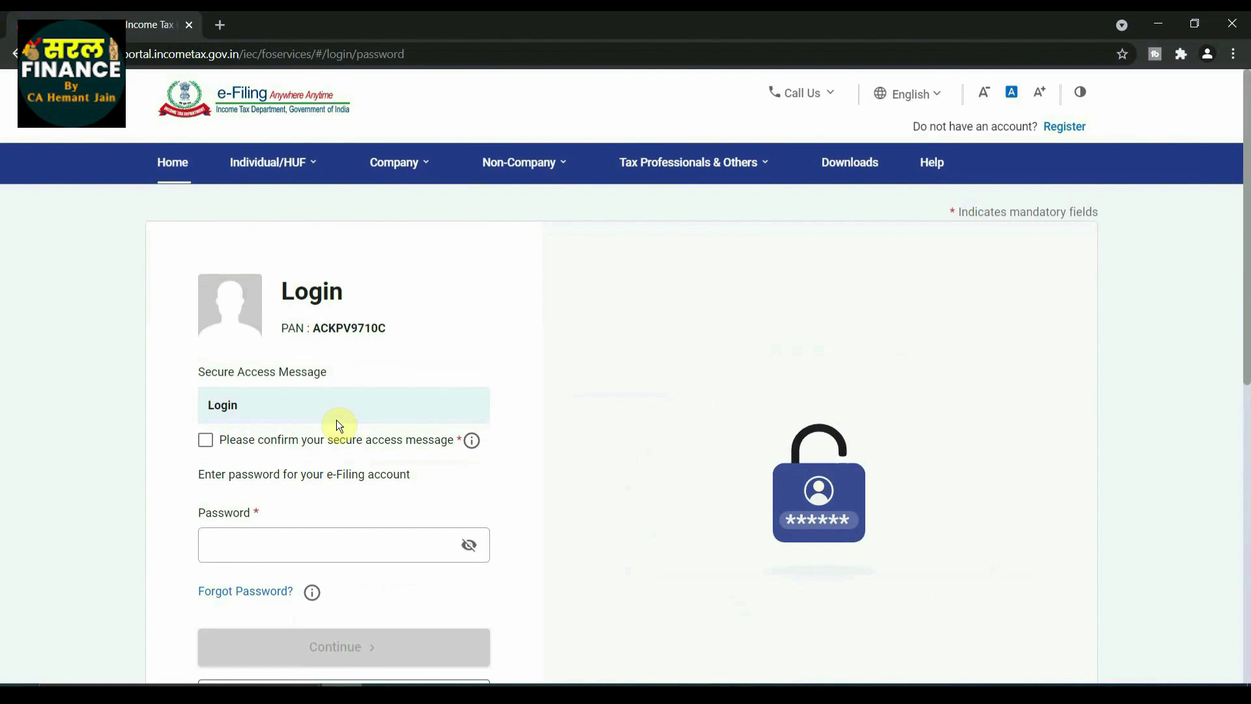
scroll(336, 422, "down", 2)
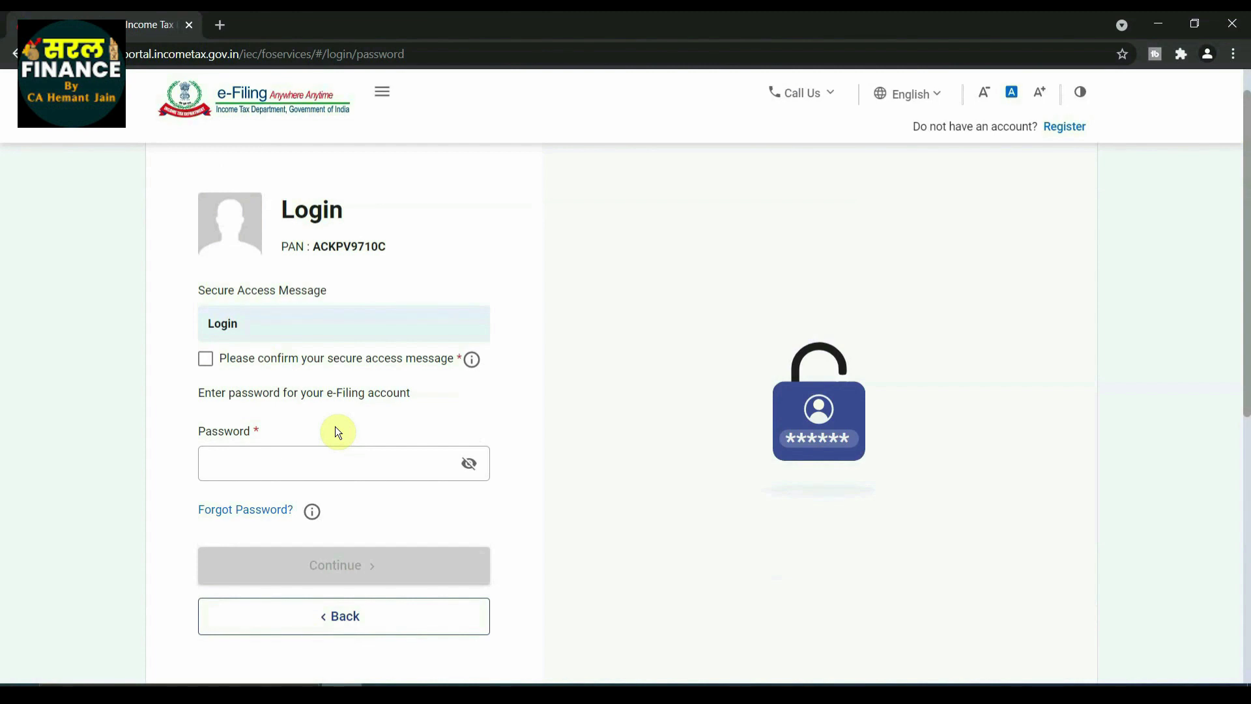
left_click(205, 359)
left_click(269, 465)
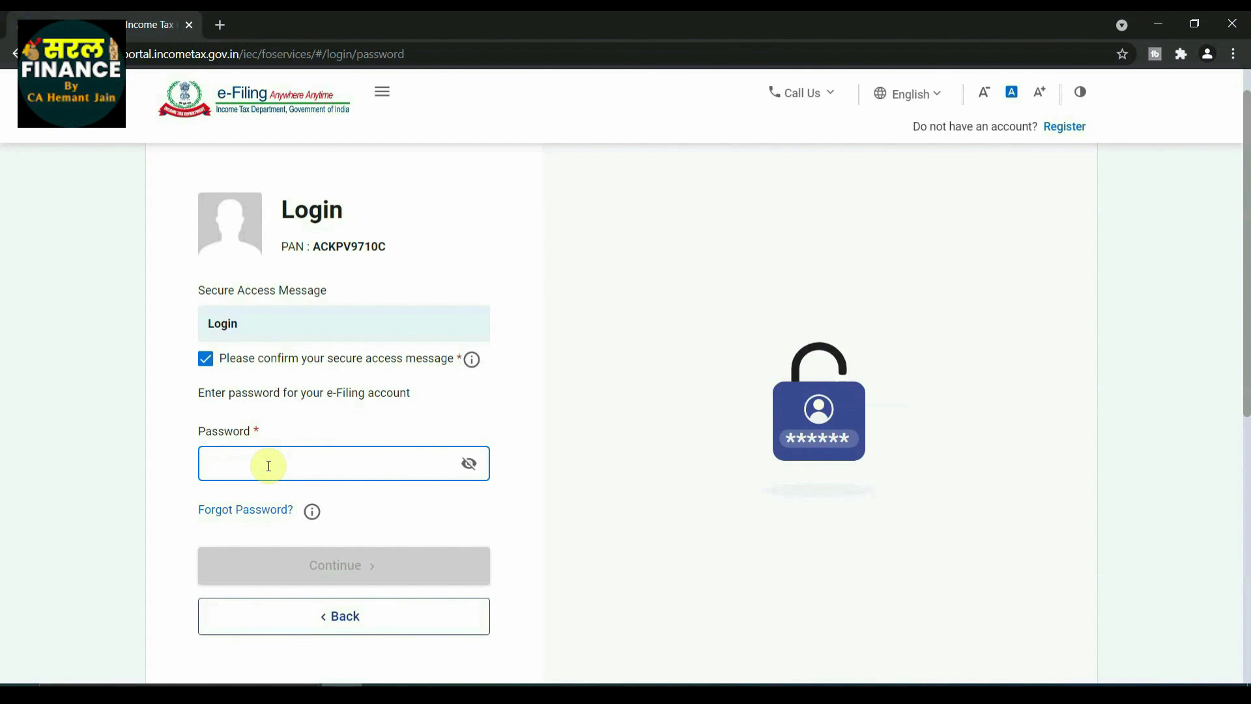
key("ctrl+v")
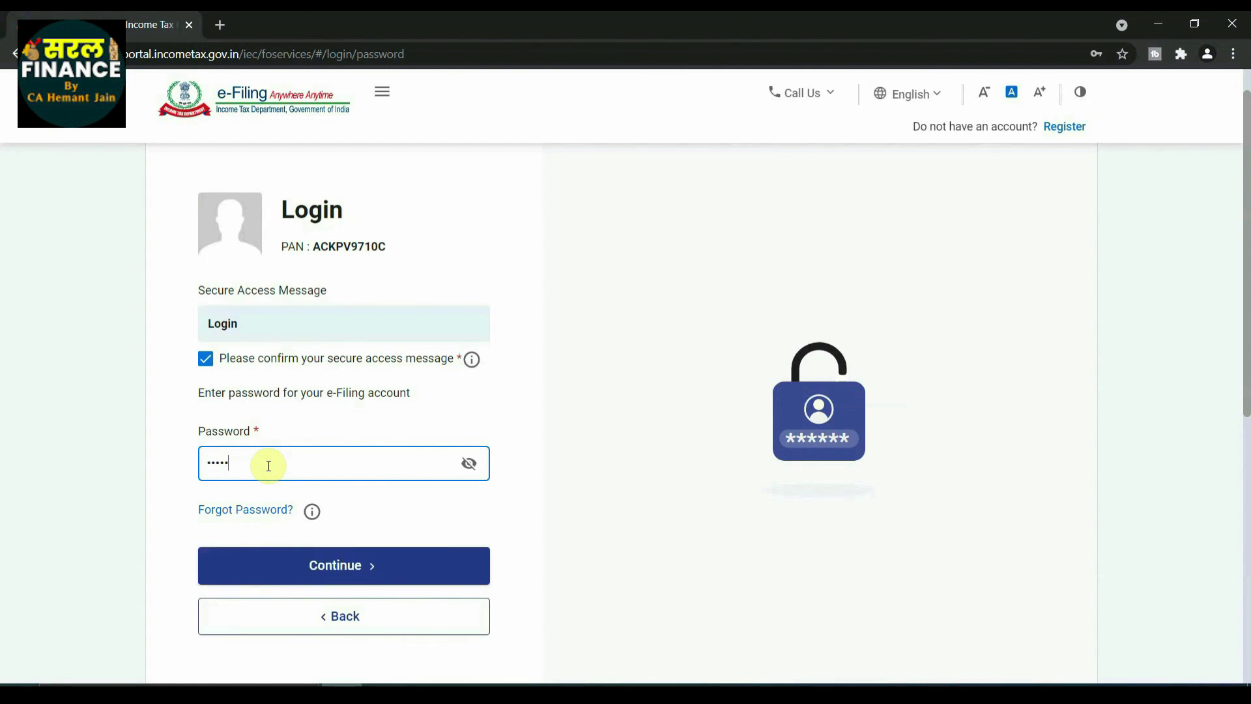
key("Return")
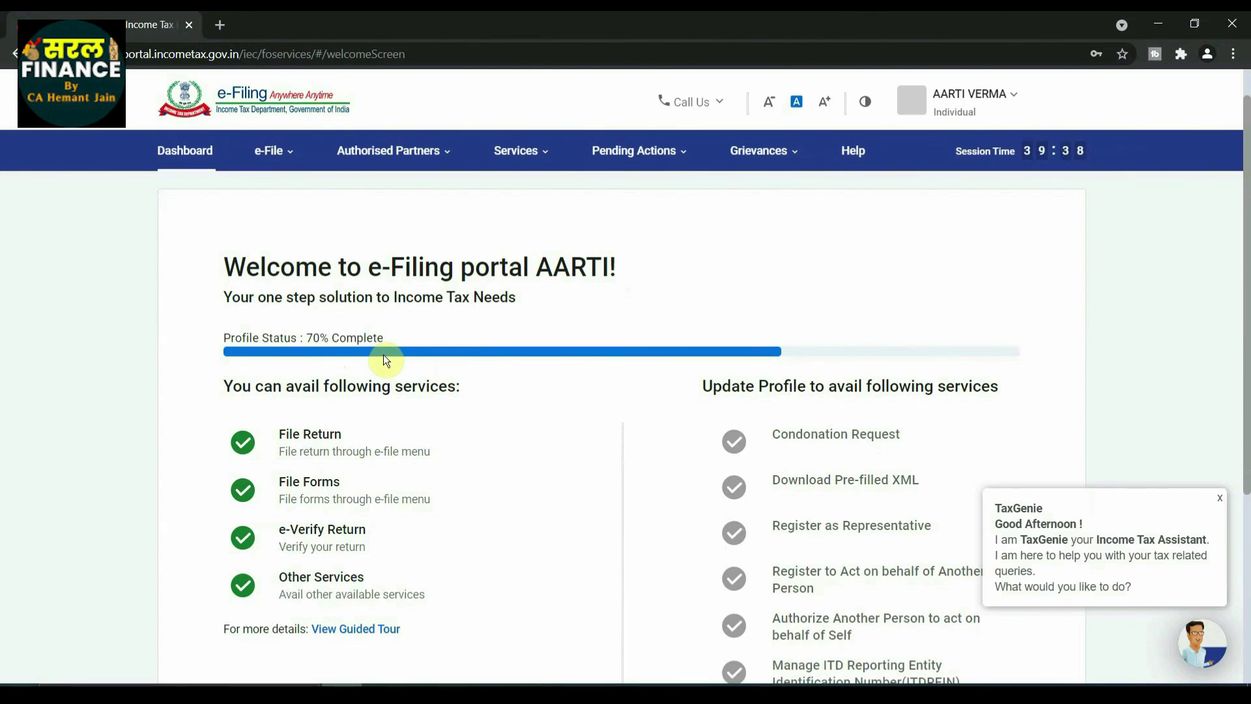
Step: Close the TaxGenie assistant popup and skip the welcome screen to reach the dashboard
scroll(383, 354, "down", 3)
scroll(383, 354, "down", 2)
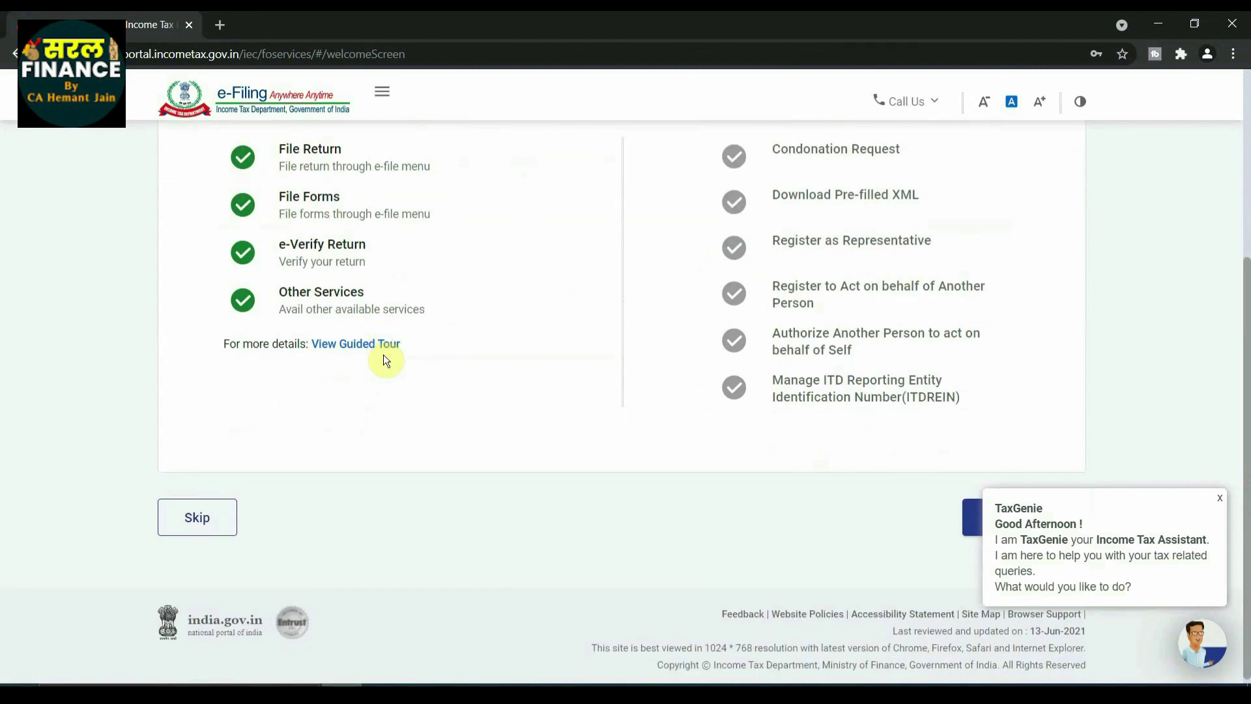
left_click(1219, 498)
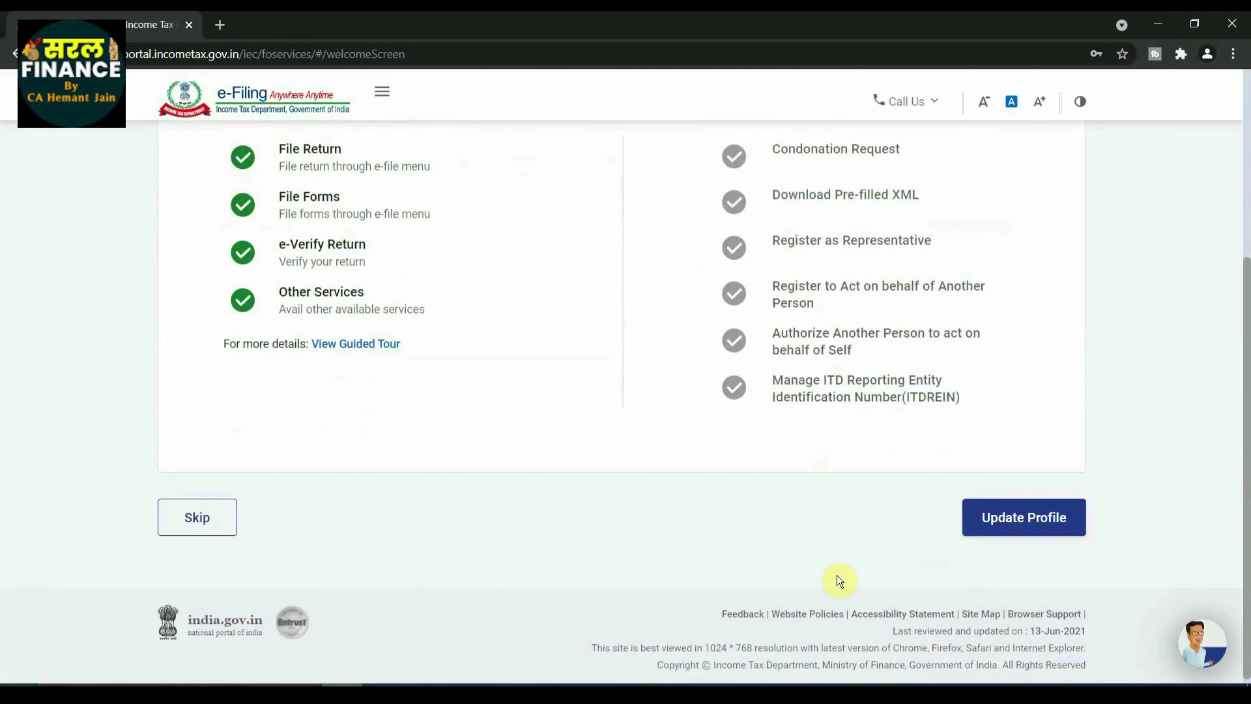
scroll(837, 580, "up", 2)
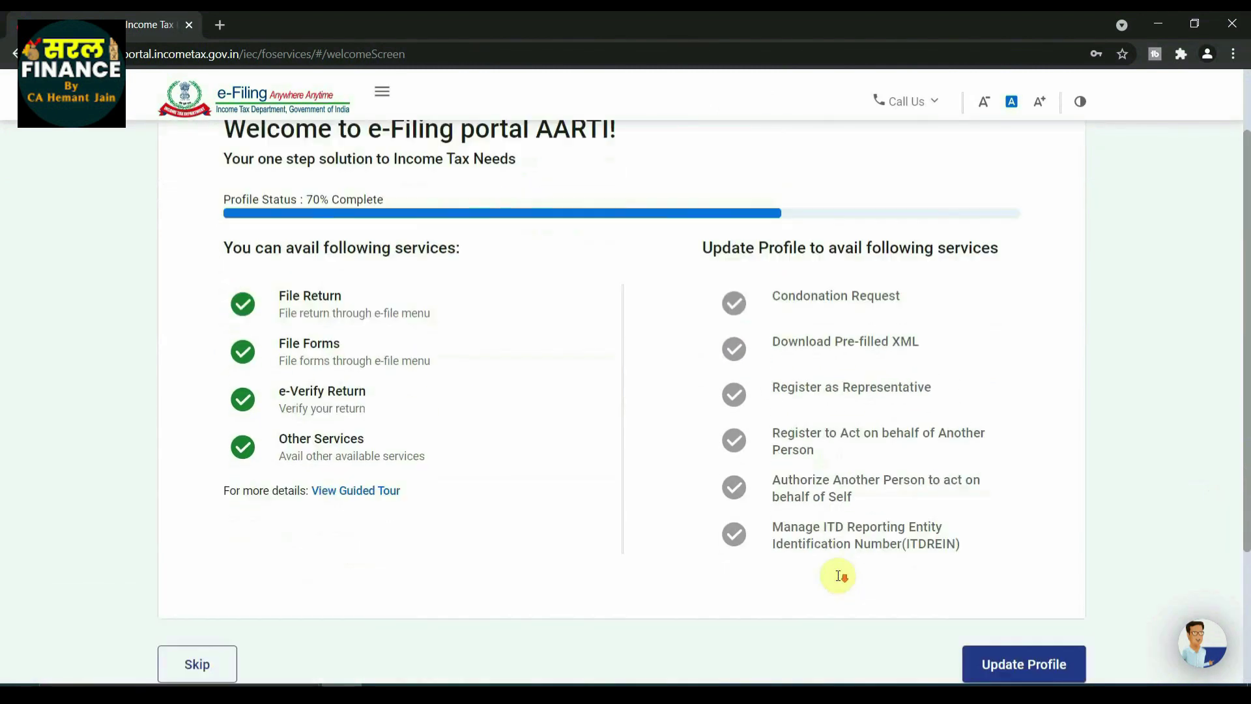
scroll(839, 576, "down", 1)
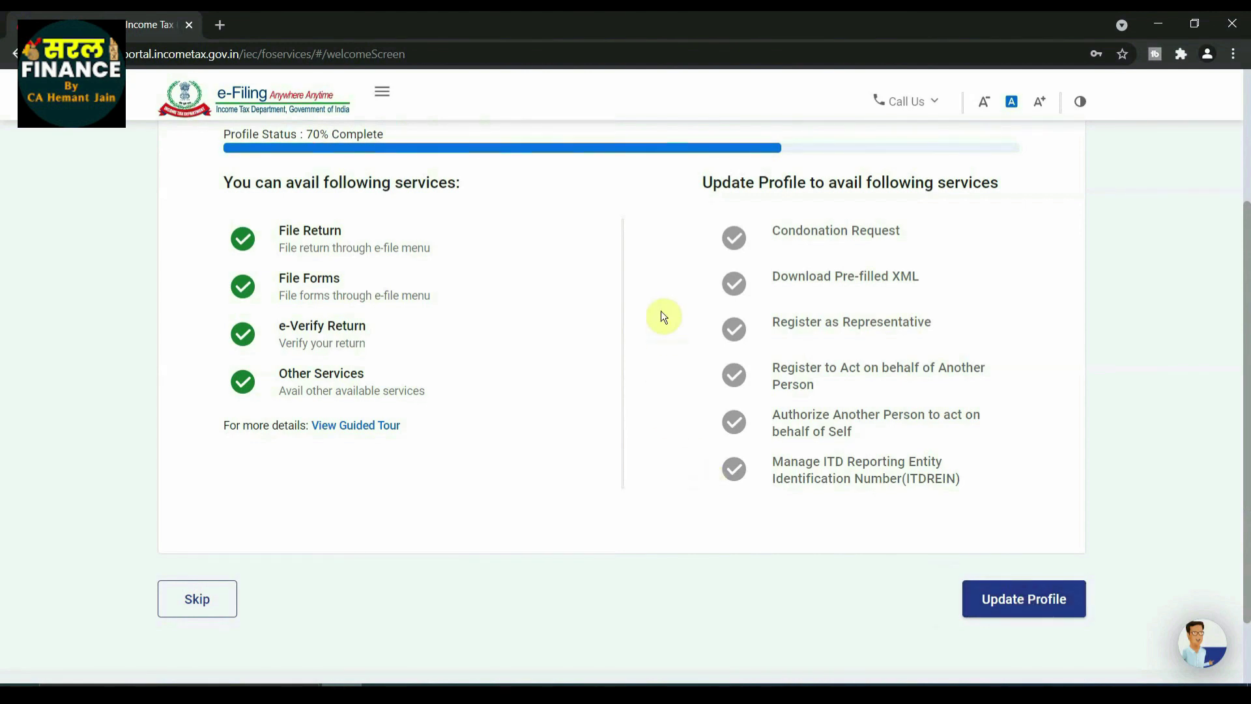
scroll(661, 313, "up", 3)
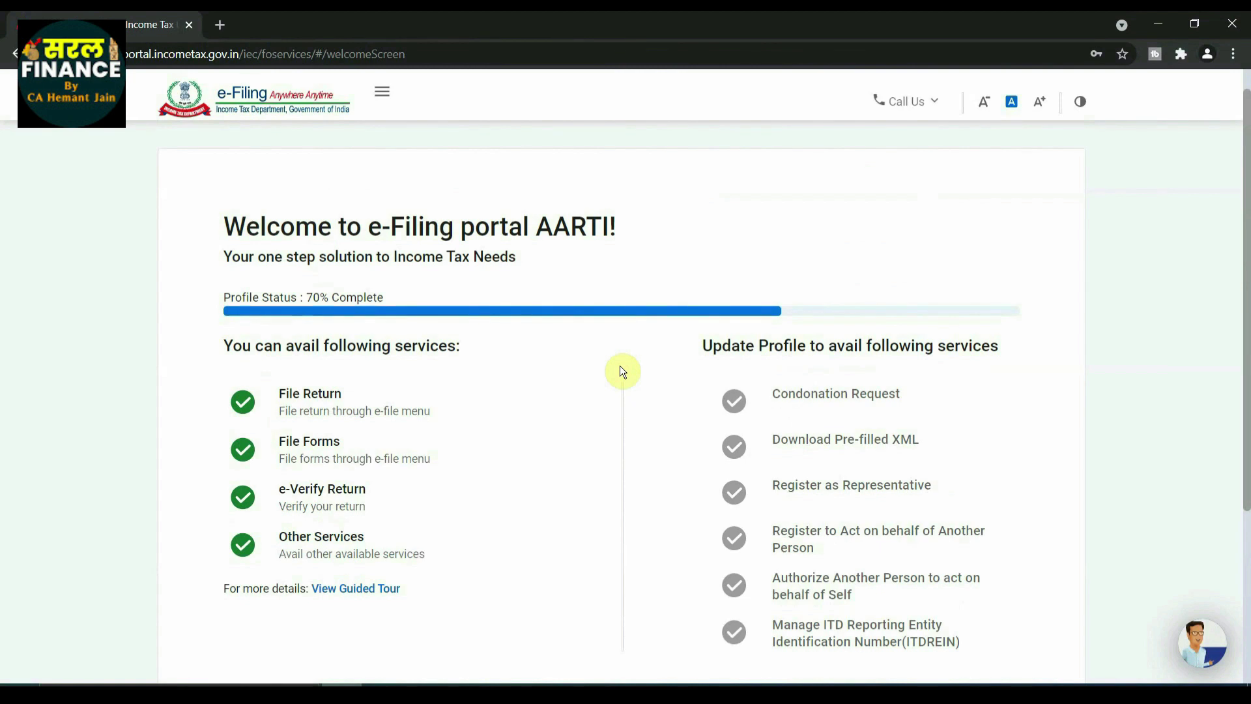
scroll(622, 372, "down", 4)
left_click(204, 519)
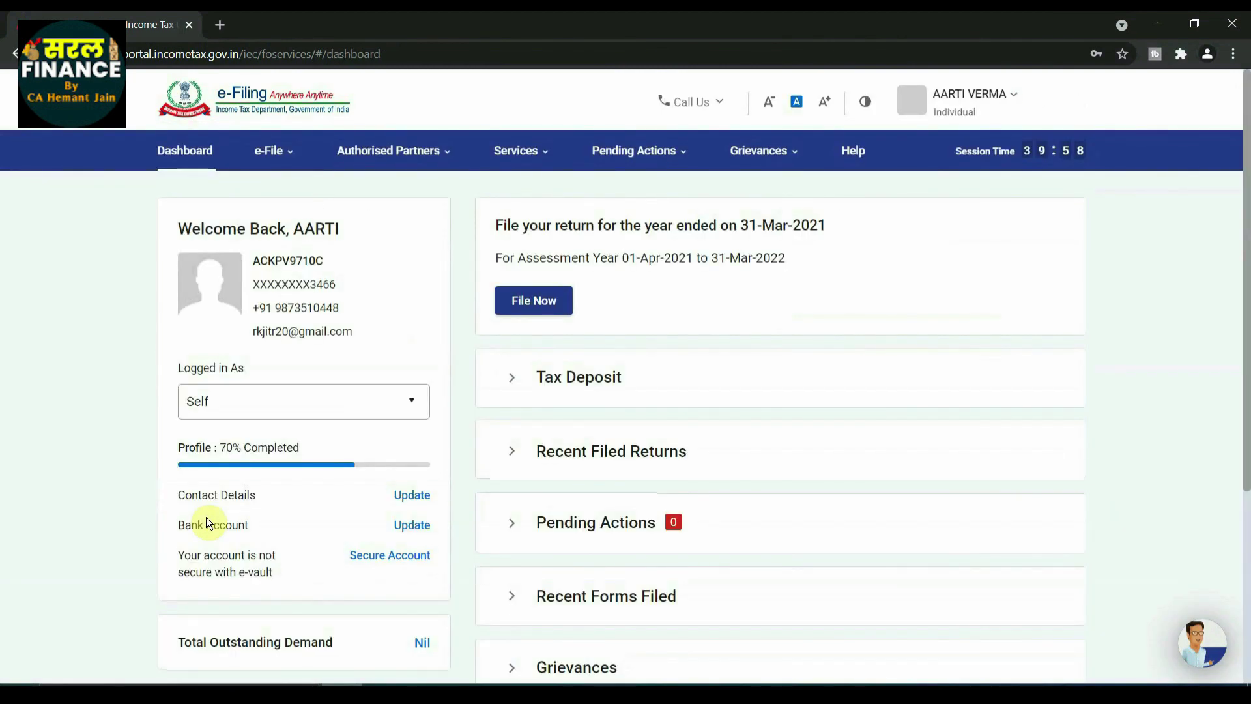
scroll(723, 366, "down", 4)
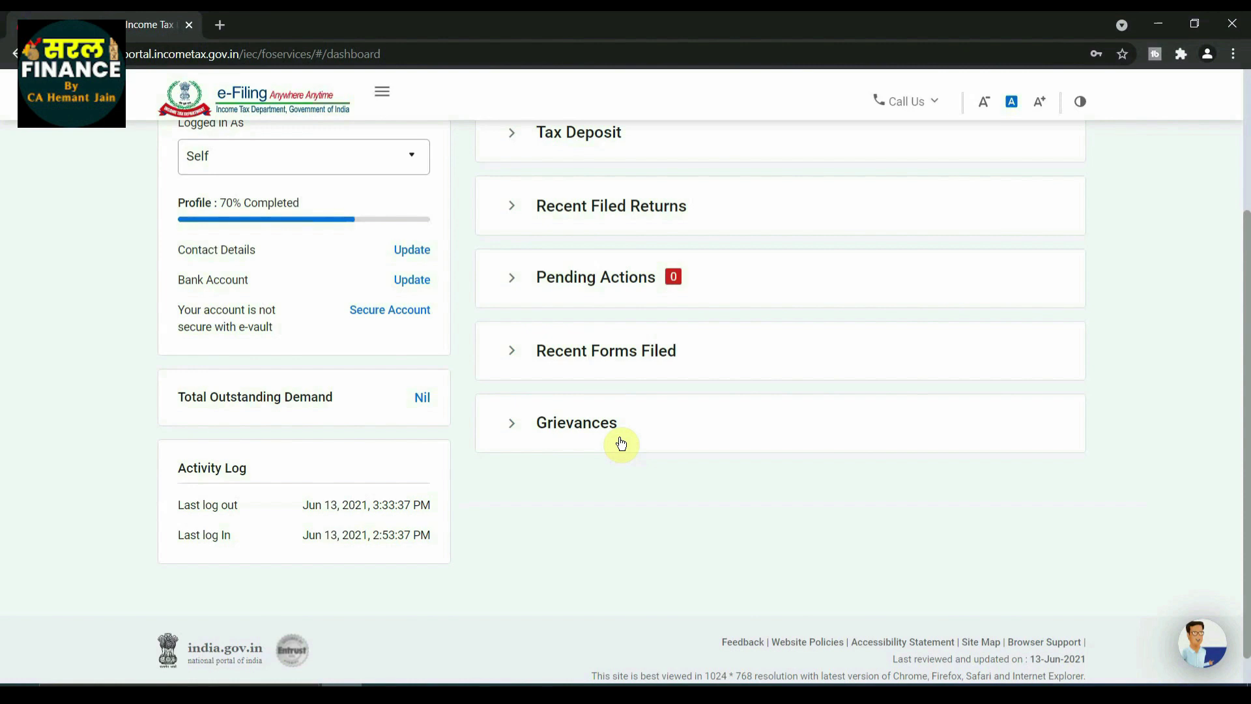
scroll(621, 444, "up", 3)
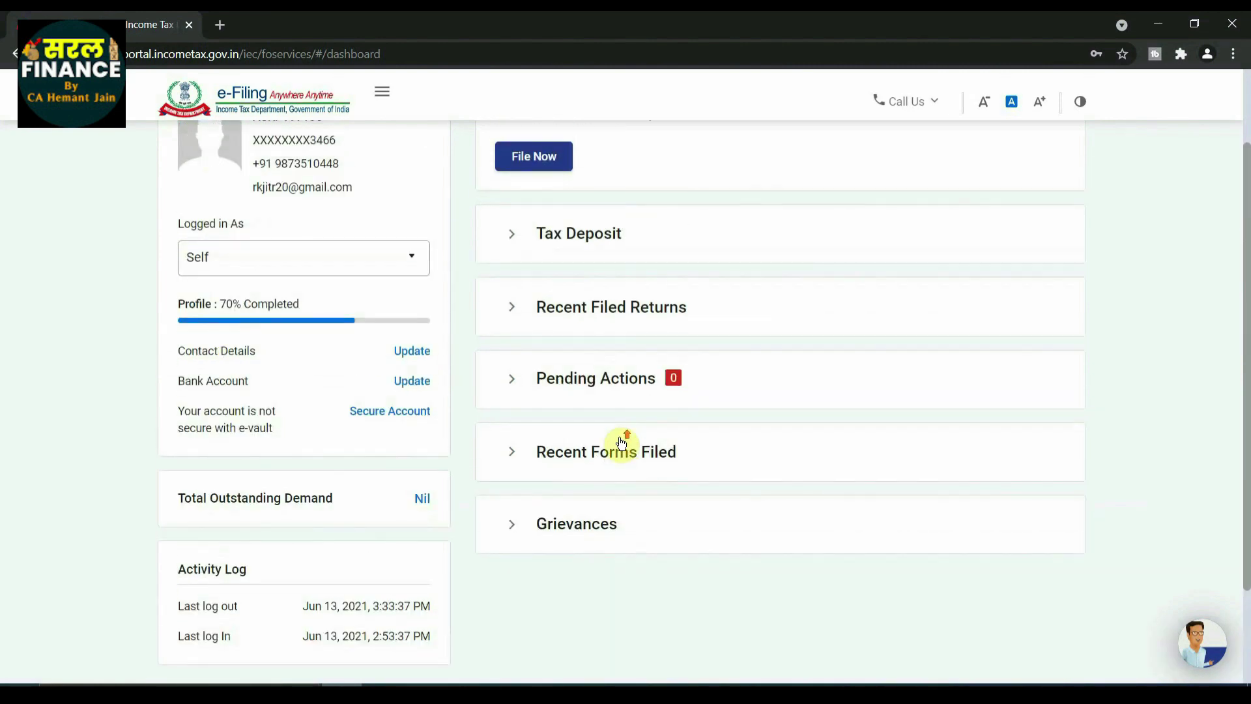
scroll(621, 443, "up", 2)
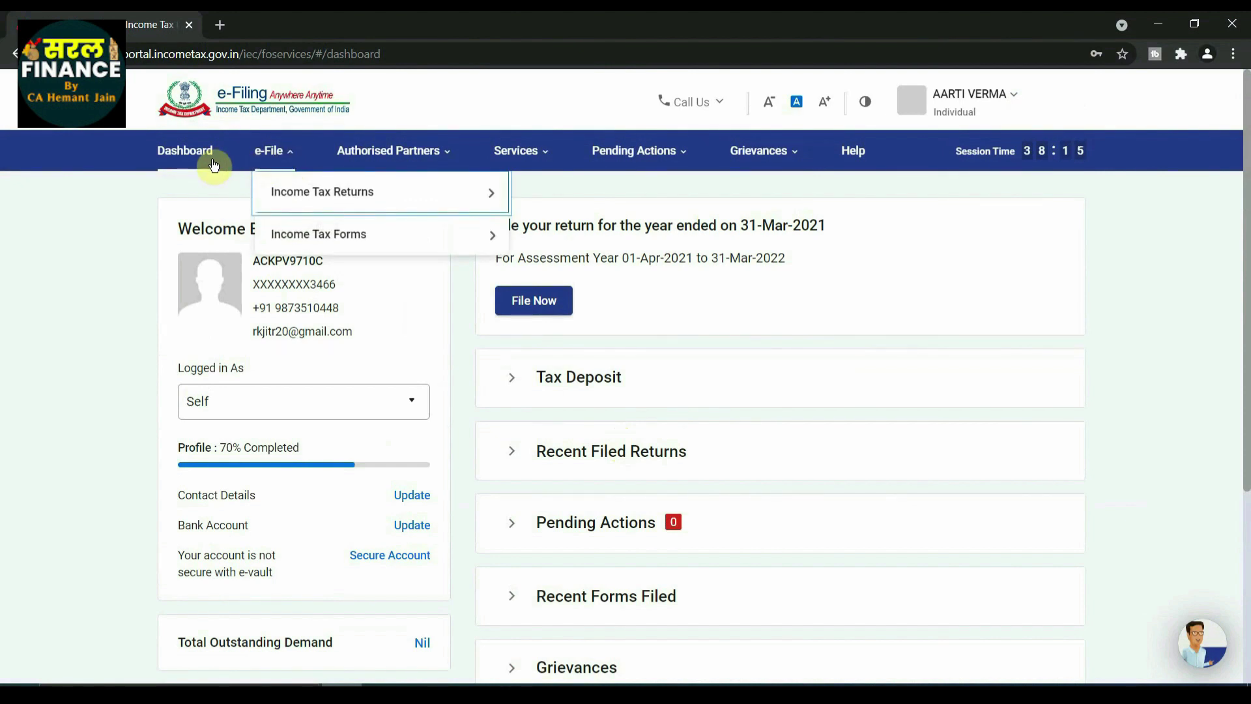
Step: Start File Income Tax Return under e-File for assessment year 2021-22 (Current A.Y.)
mouse_move(284, 168)
left_click(305, 197)
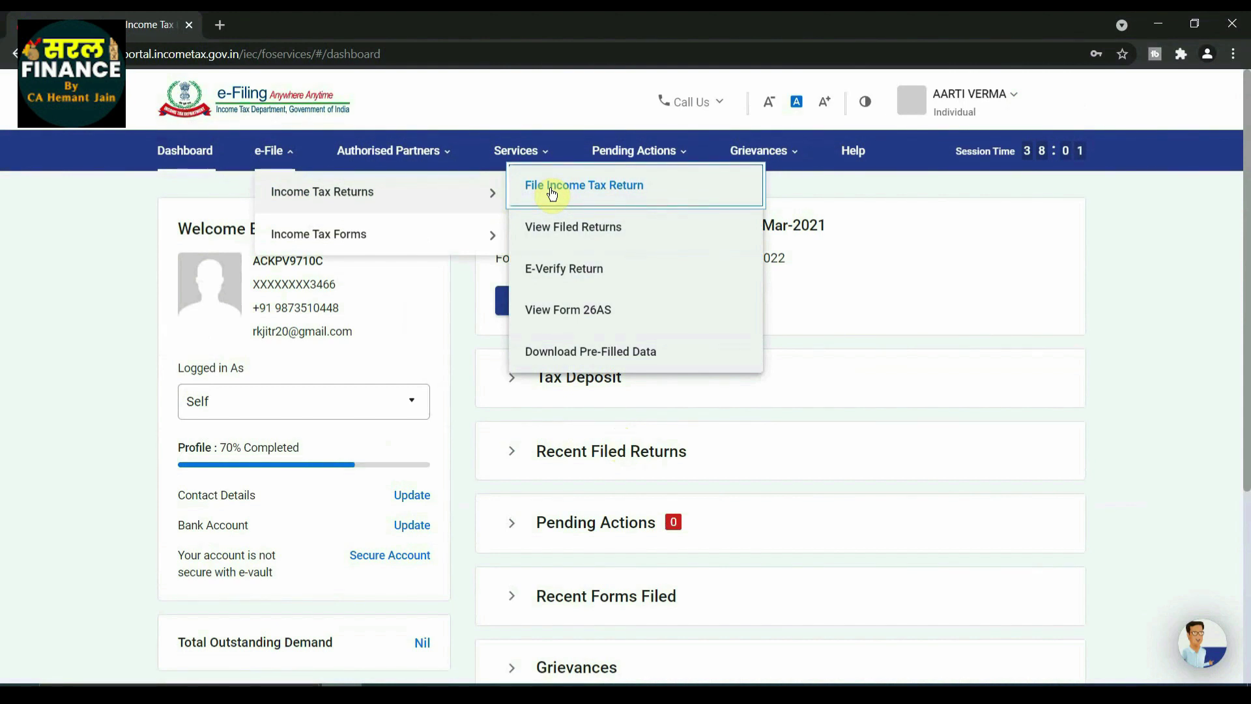
left_click(587, 187)
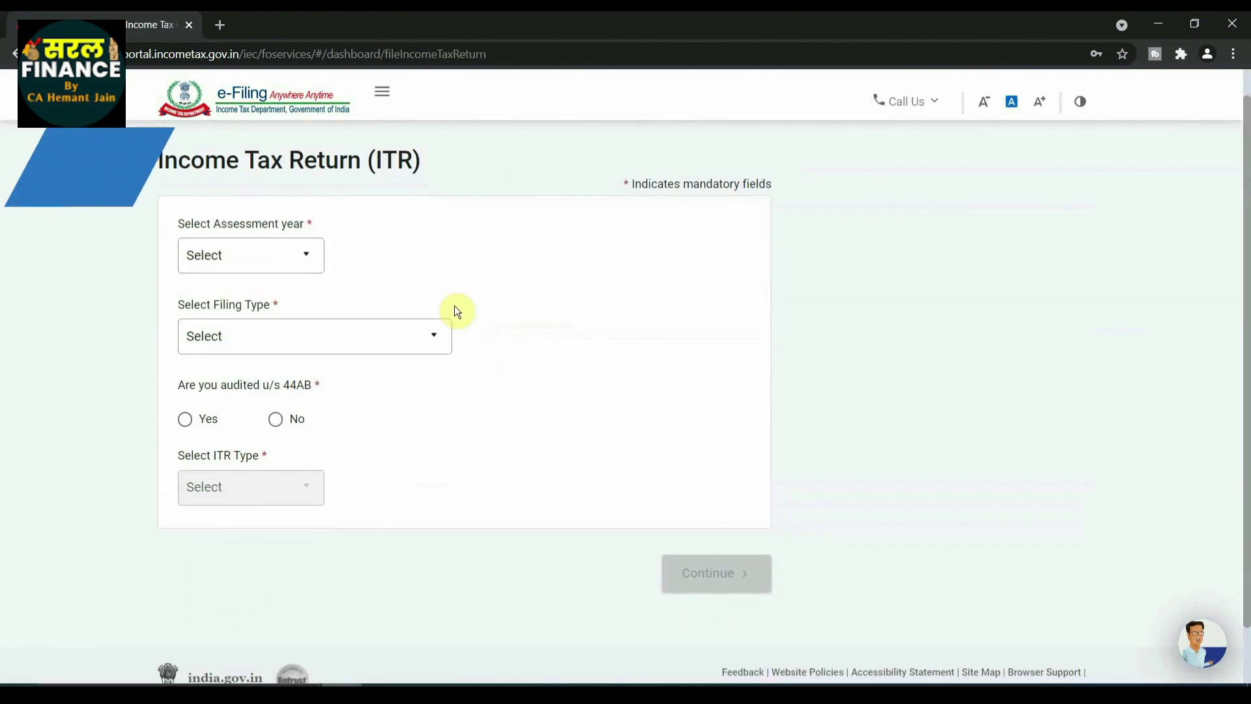
left_click(302, 254)
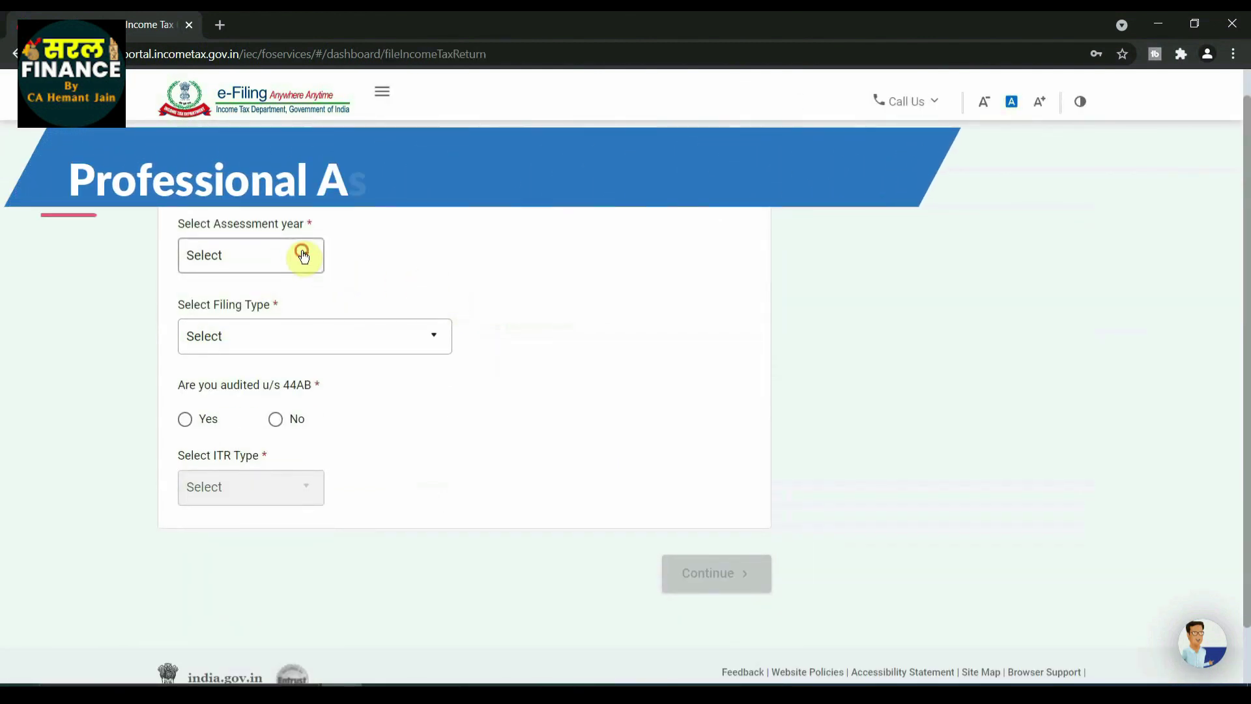
left_click(280, 328)
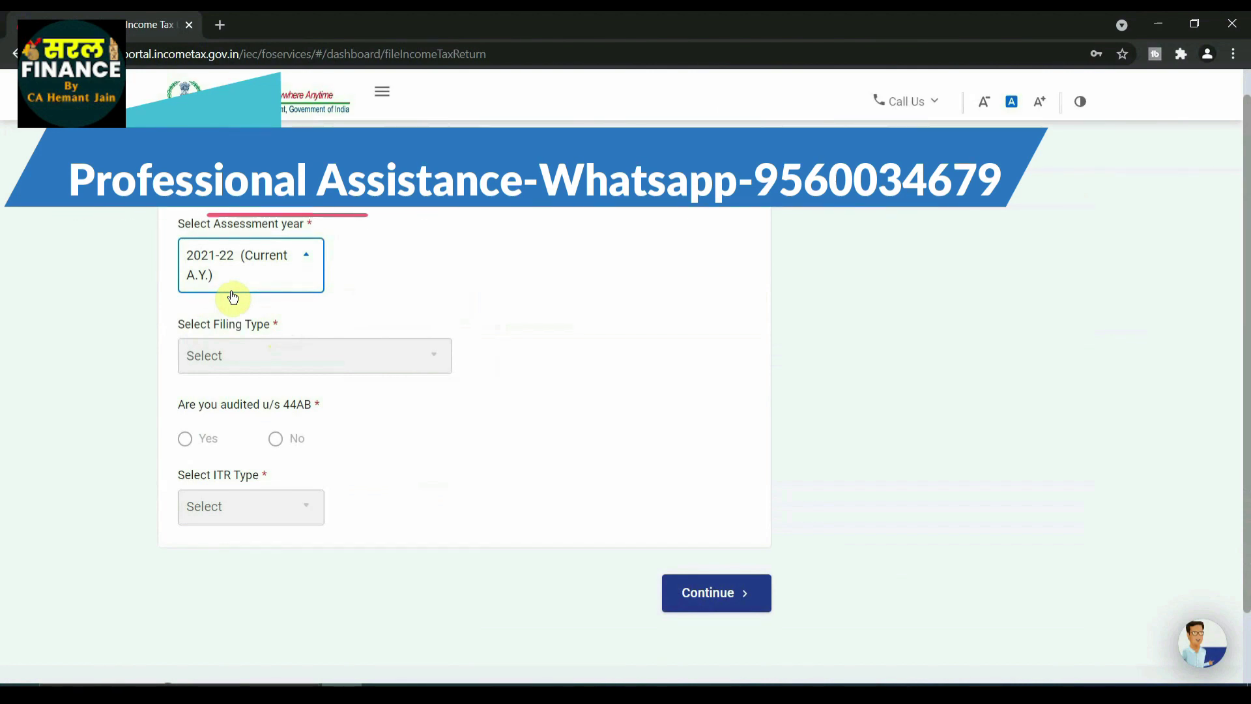
left_click(713, 595)
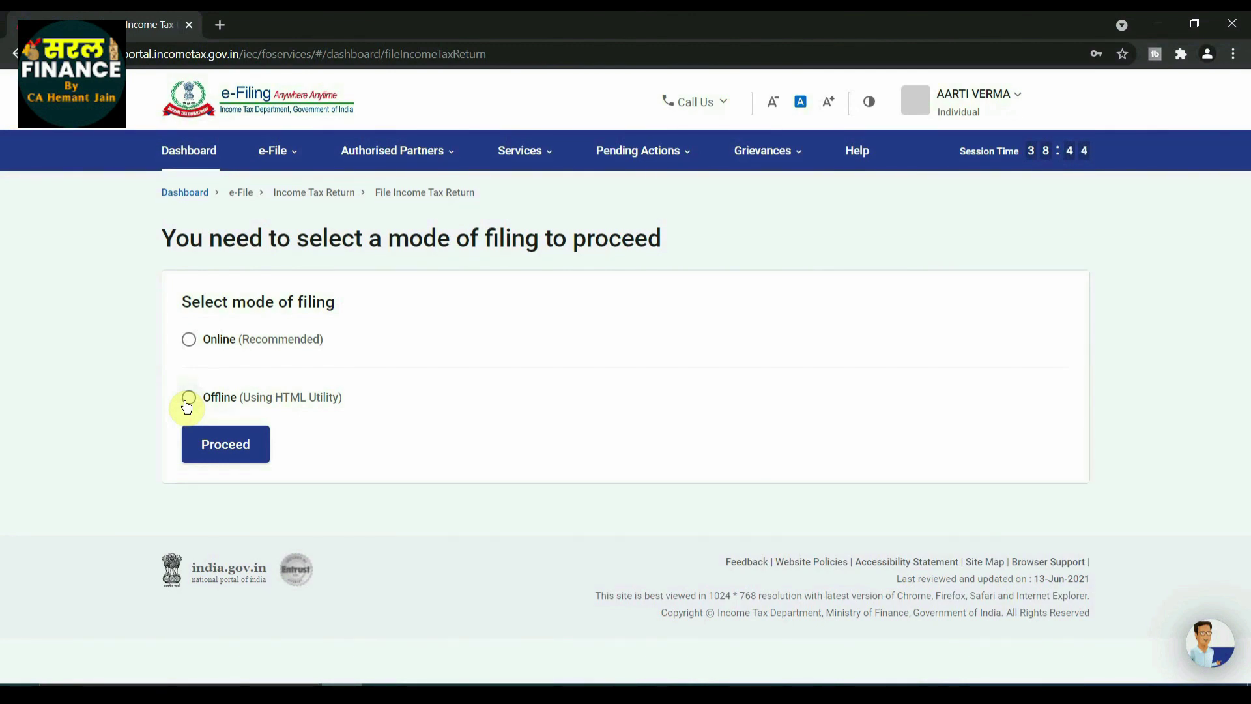
Step: Choose Online filing, start a new filing, and select Individual as the filing status
left_click(189, 340)
left_click(224, 446)
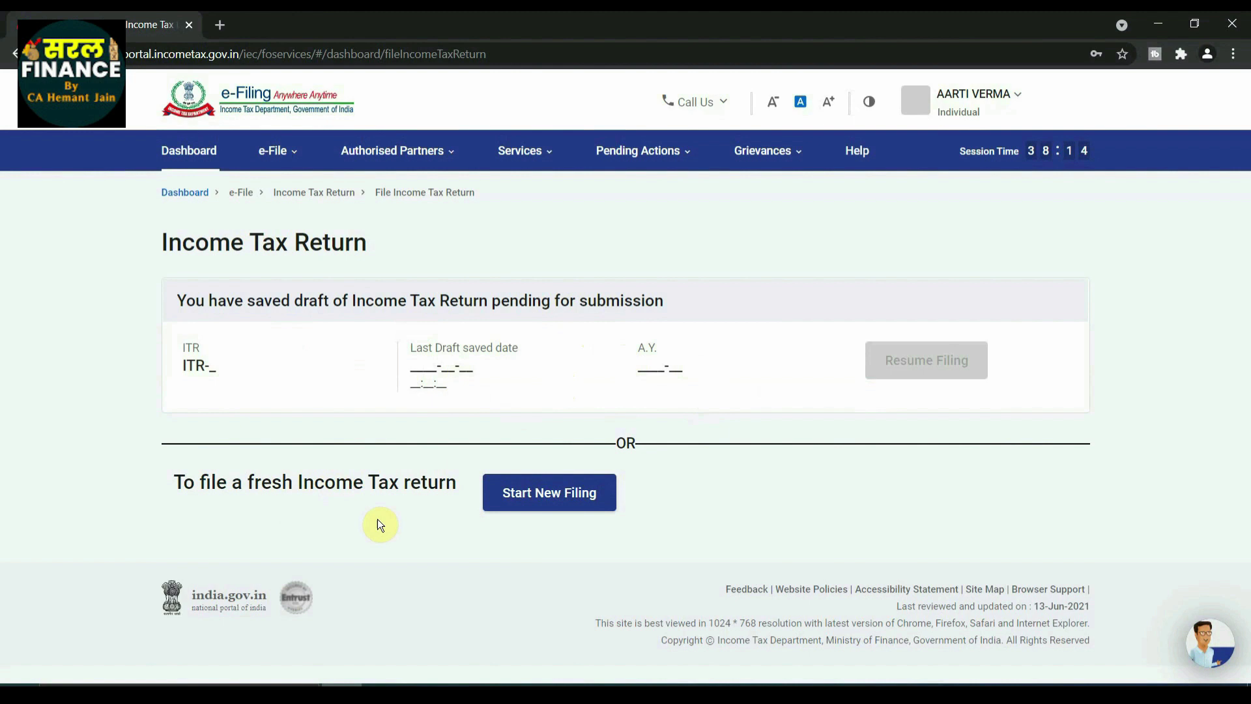
left_click(554, 499)
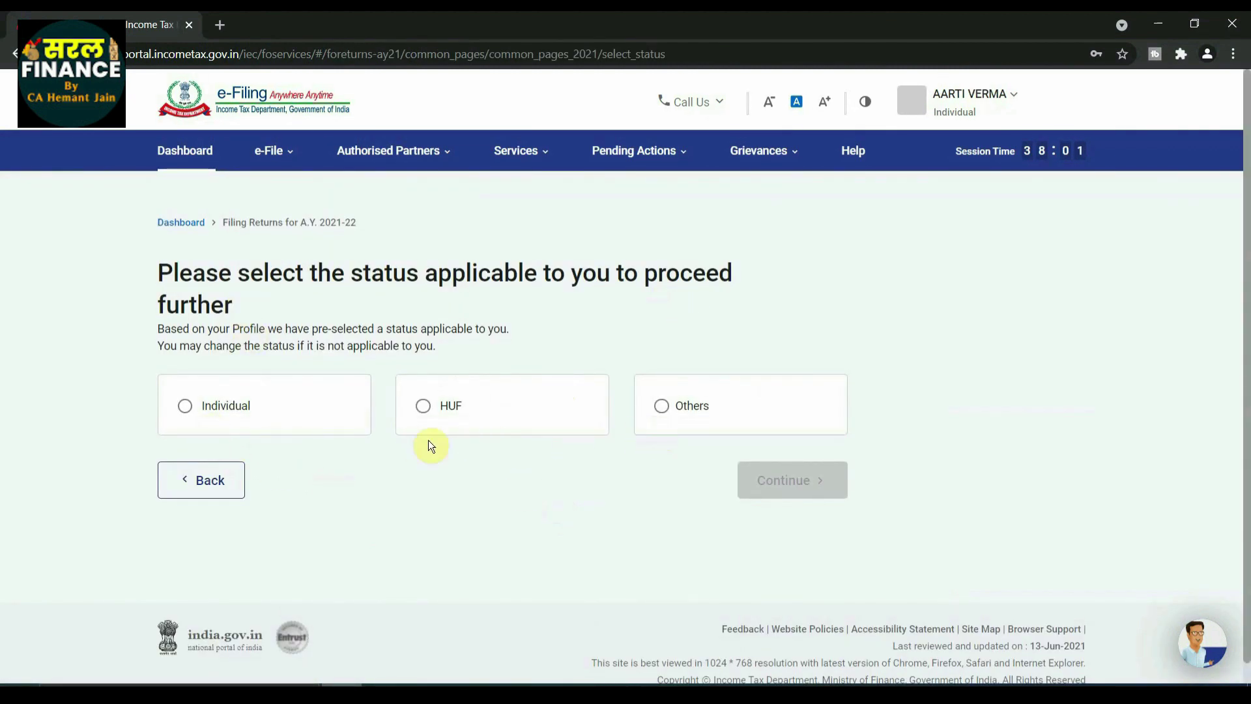
left_click(185, 410)
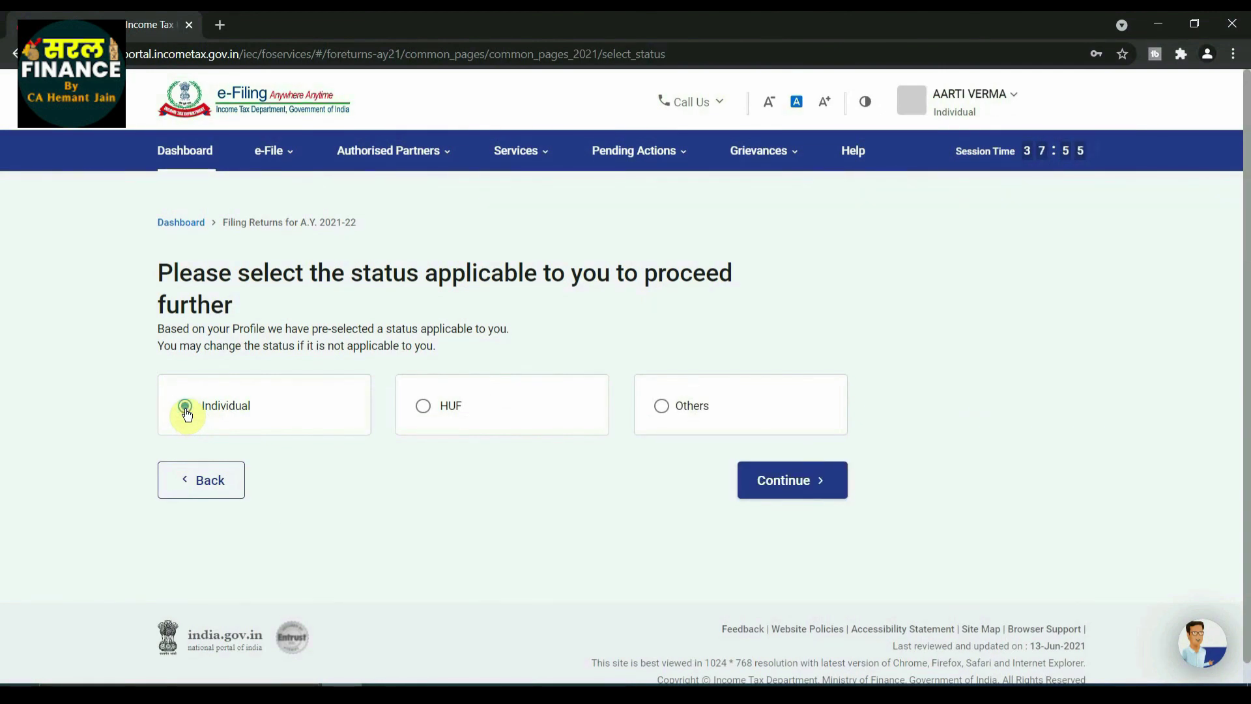
left_click(781, 485)
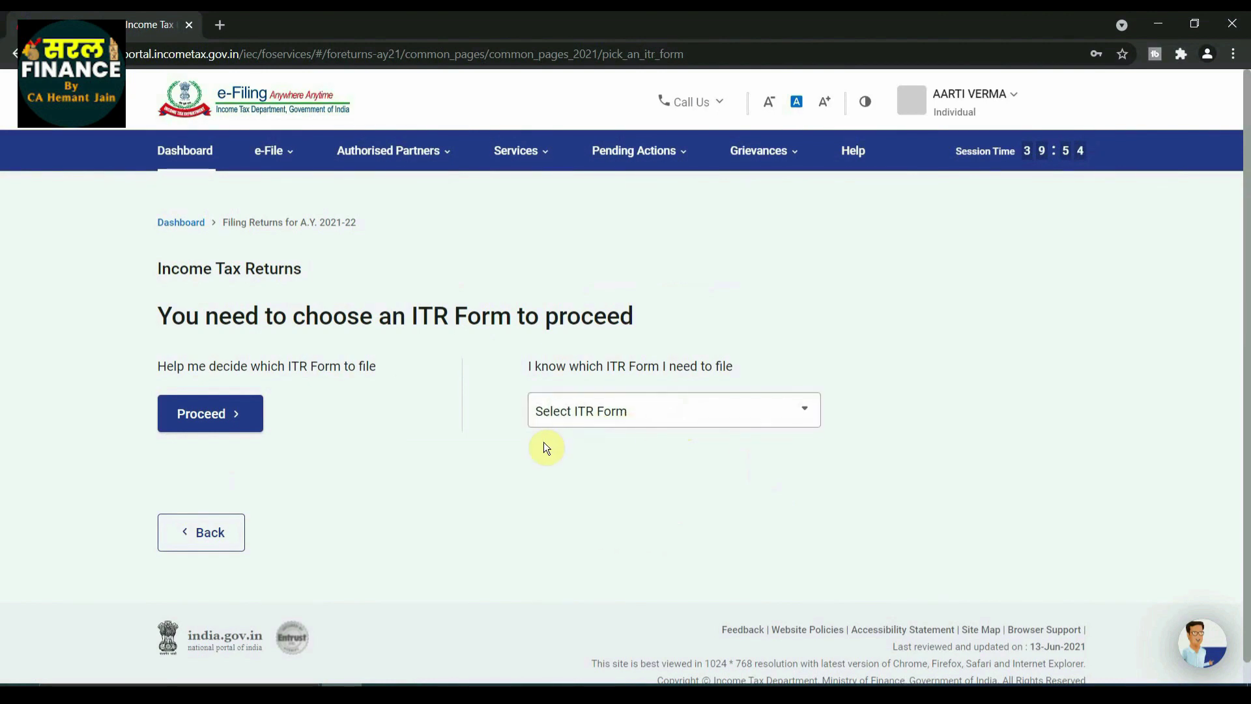
Step: Select ITR - 1 from the form list and proceed with ITR 1
left_click(693, 410)
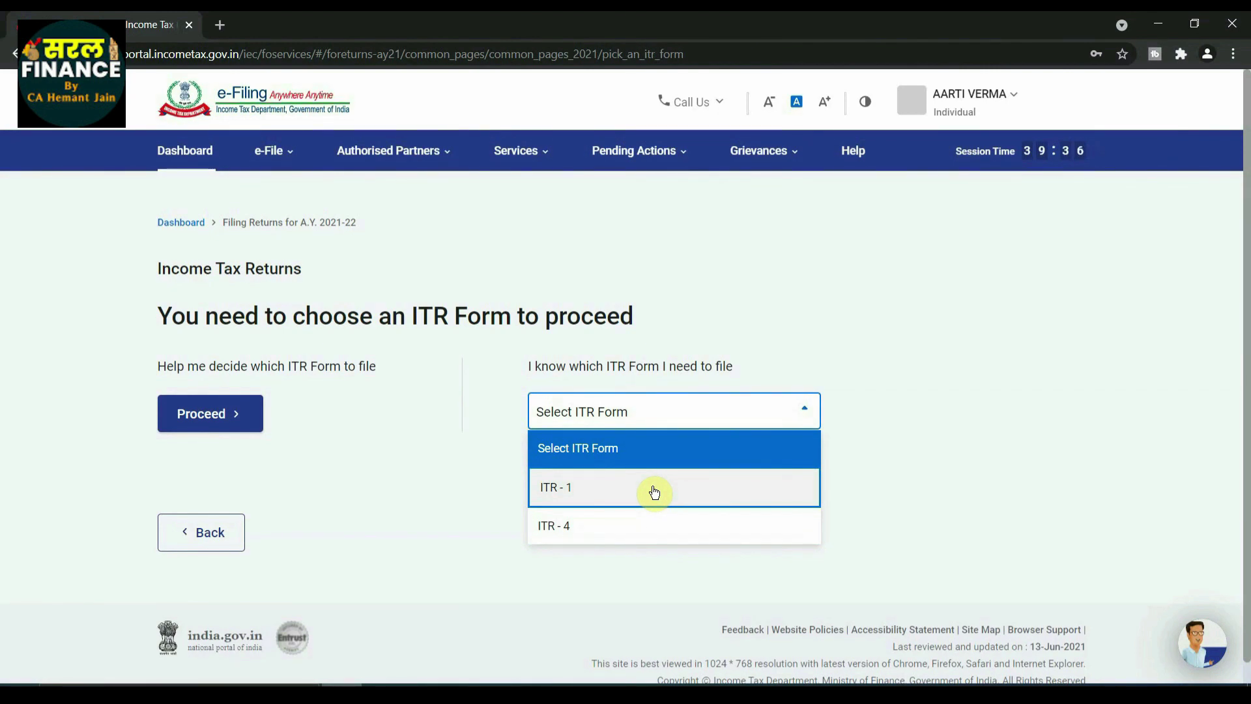
left_click(596, 490)
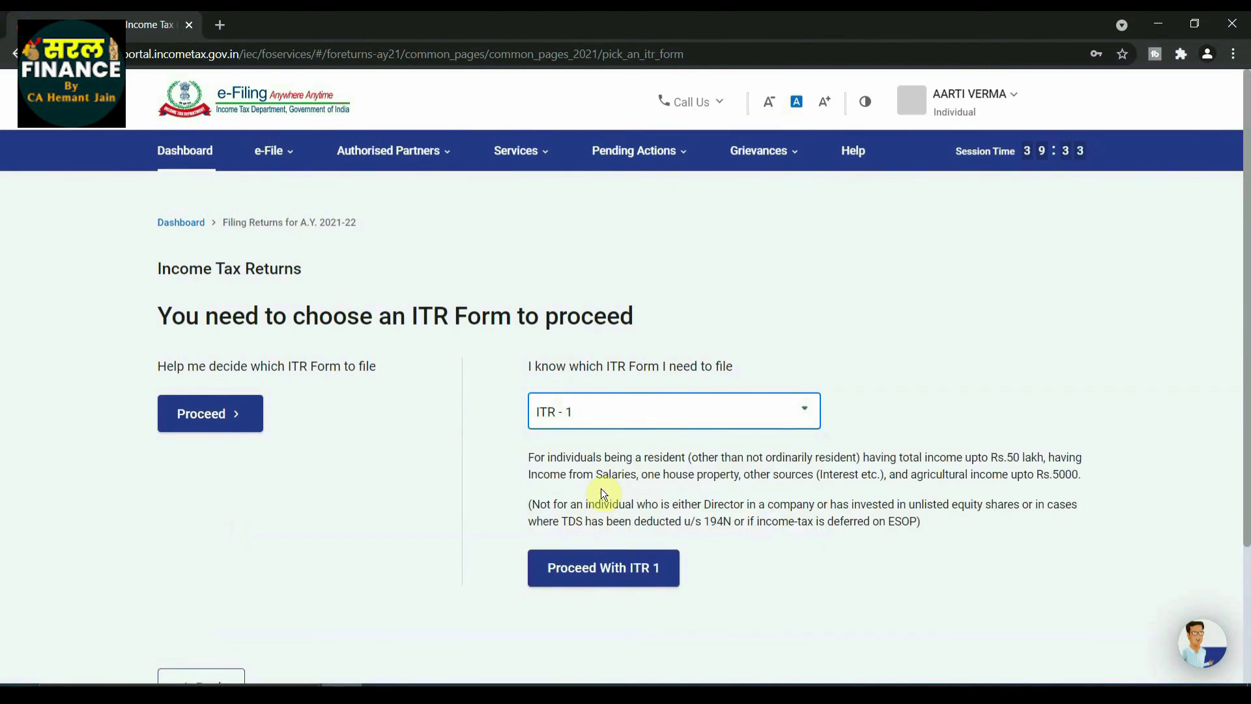
left_click(611, 569)
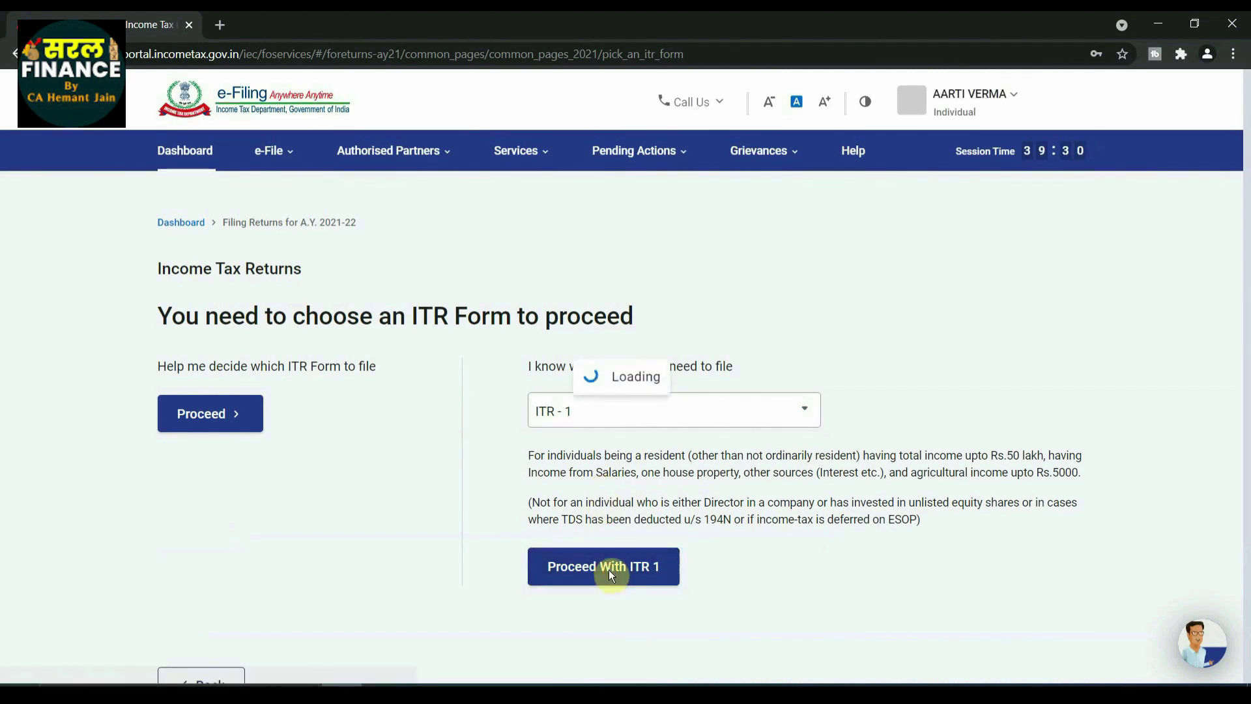
scroll(641, 483, "down", 1)
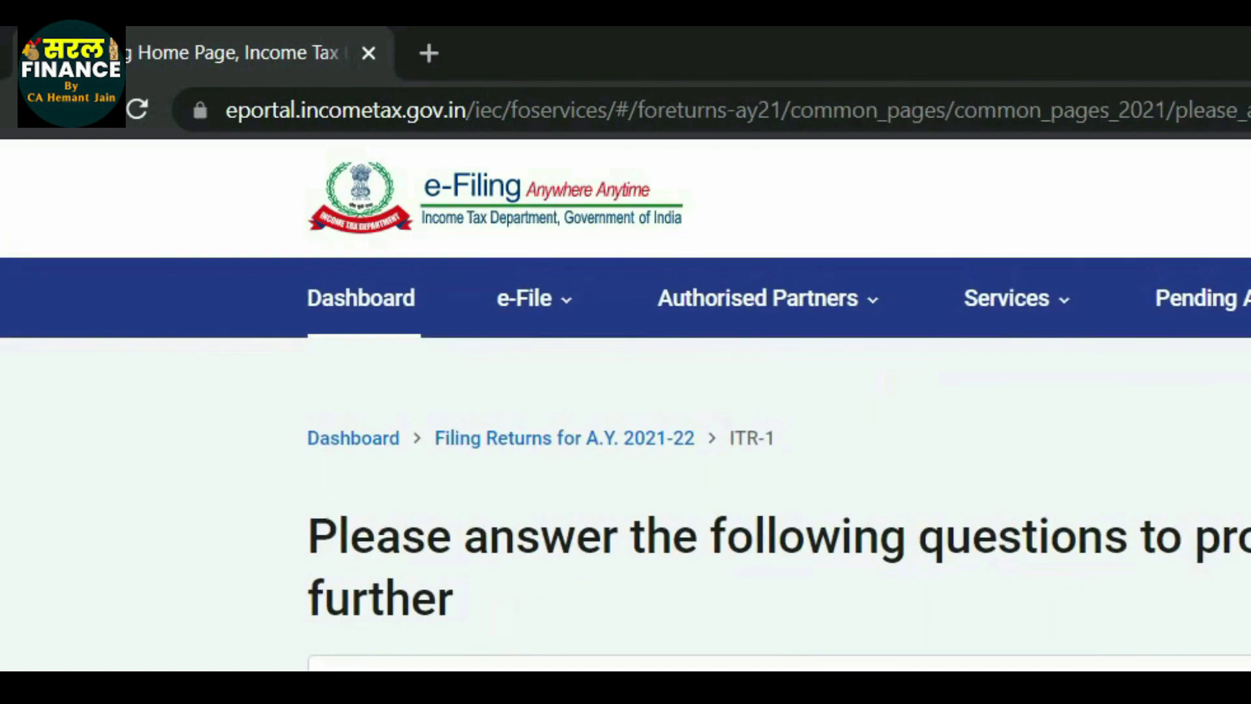
Step: Tick 'Taxable income is more than basic exemption limit' as the filing reason and continue
scroll(646, 402, "down", 3)
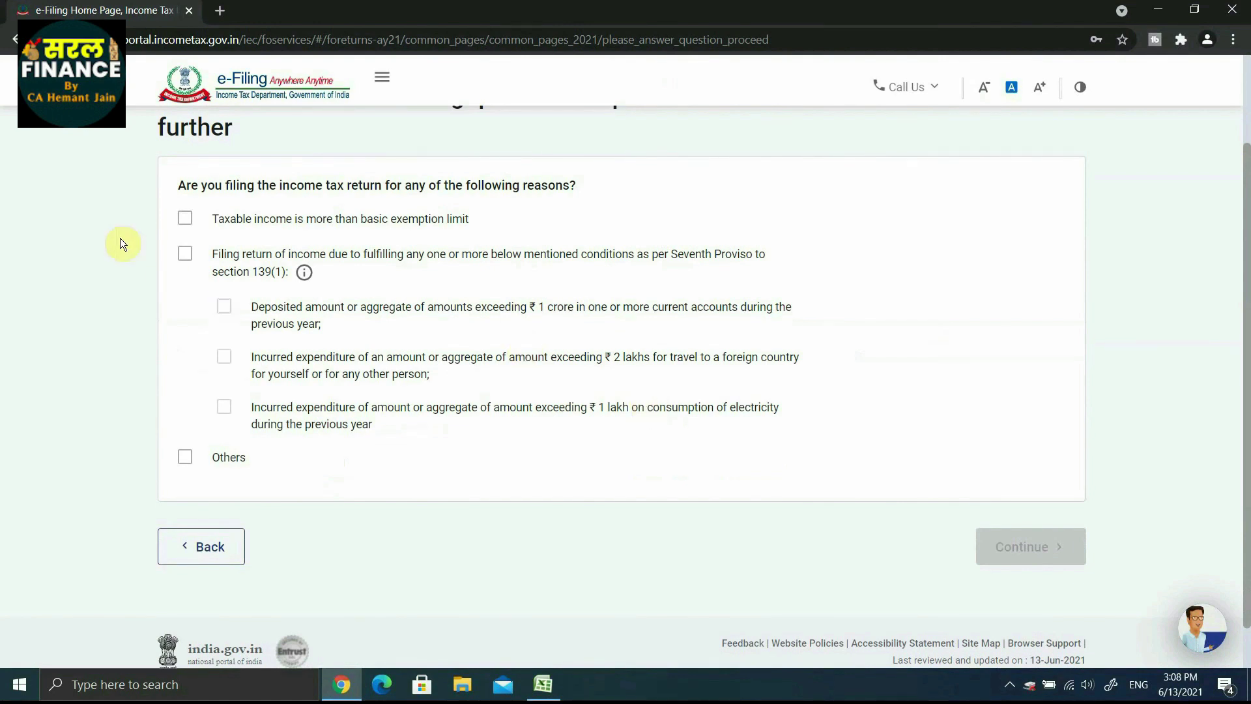
left_click(186, 220)
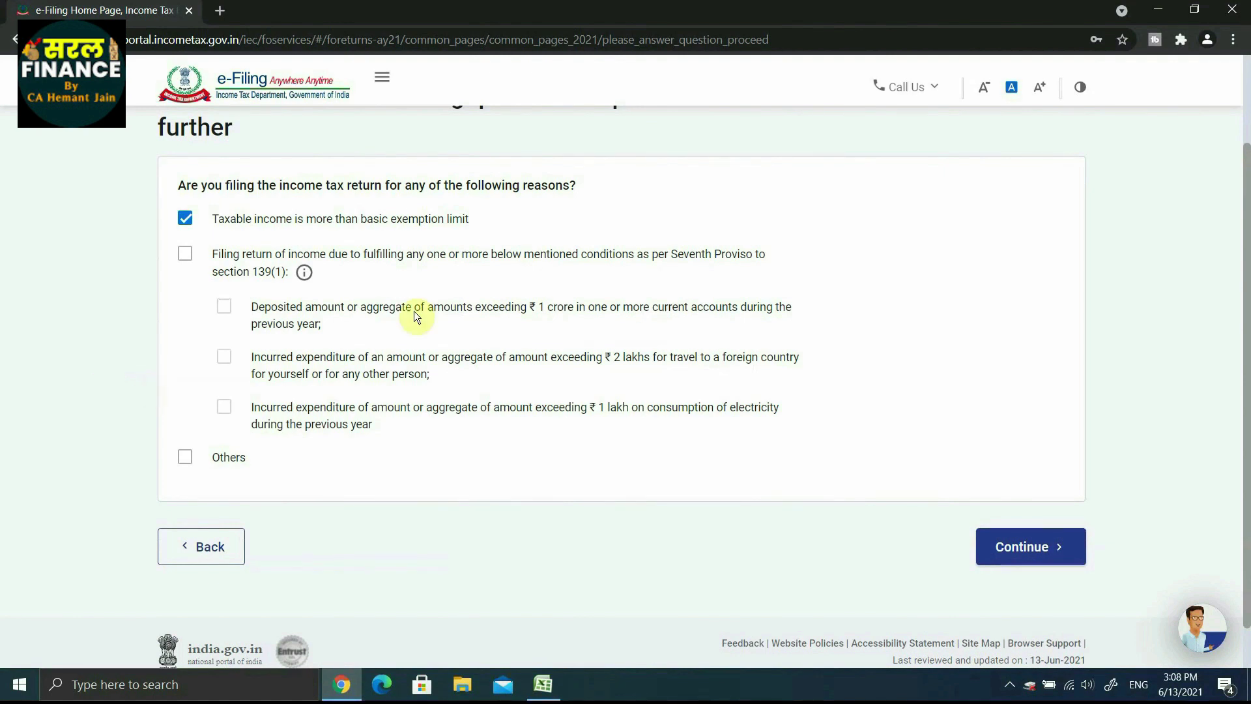
left_click(185, 218)
left_click(185, 218)
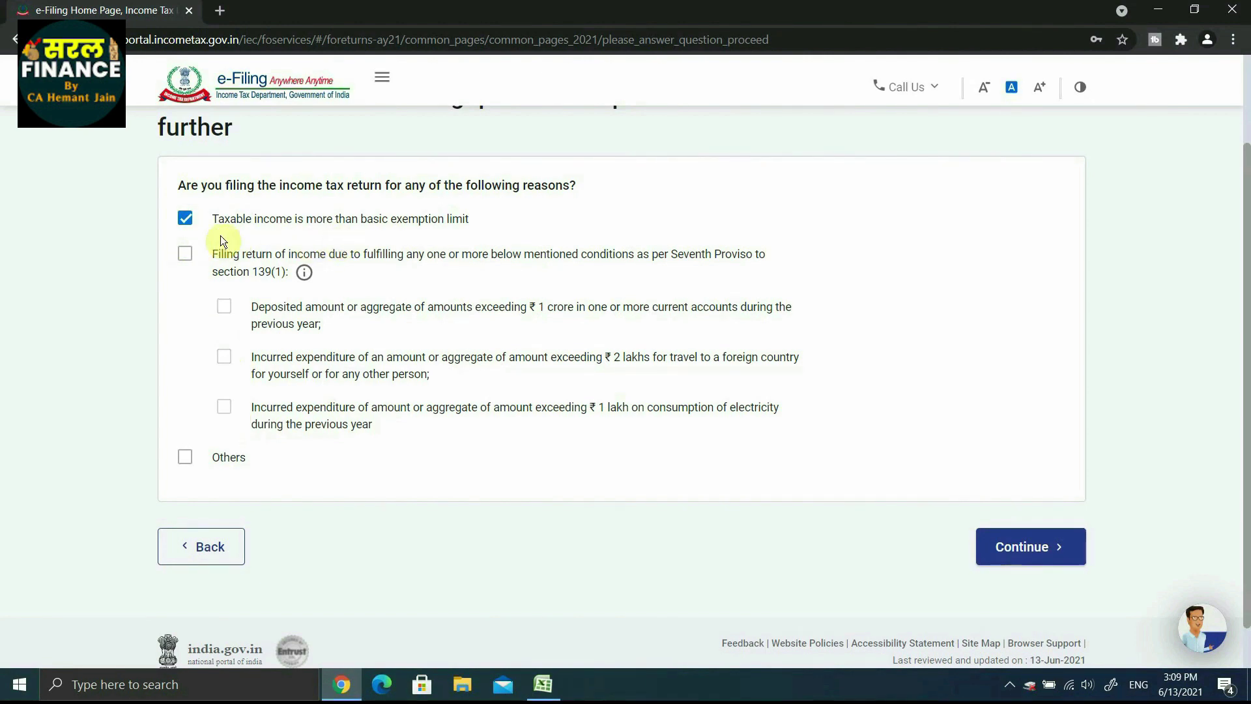
left_click(1019, 546)
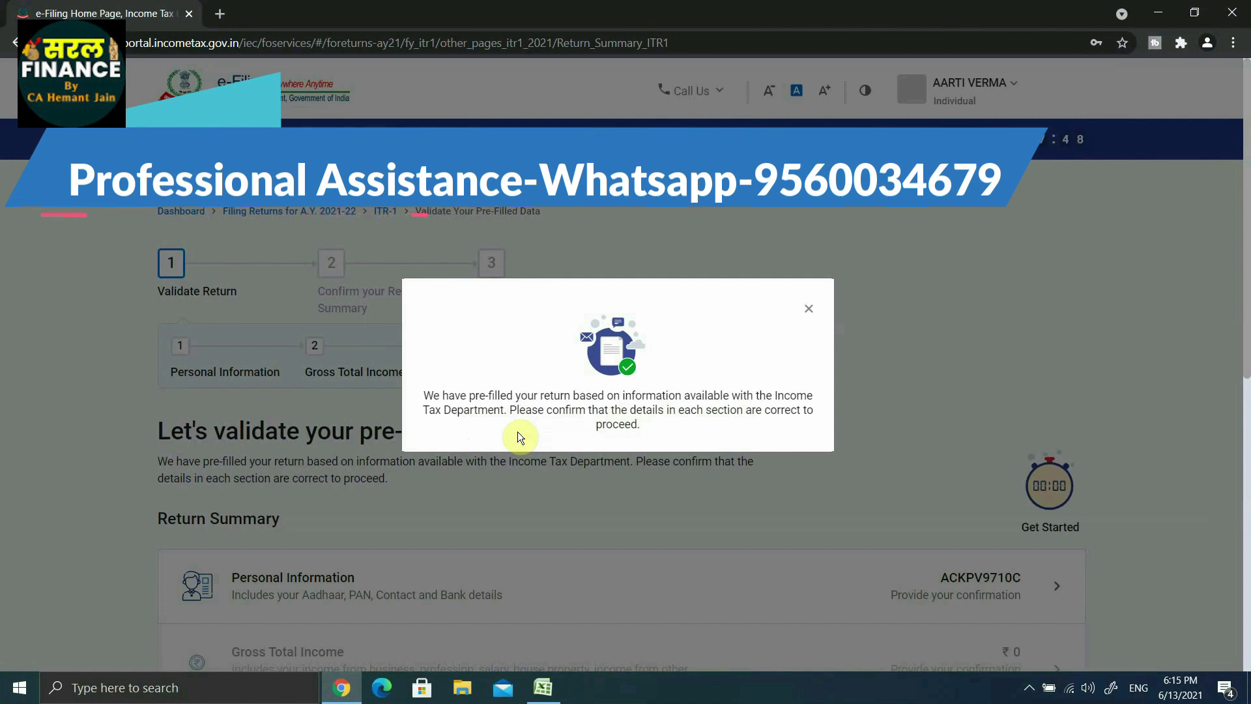
Step: Close the pre-filled return notice and scroll through the ITR-1 Return Summary rows
left_click(809, 308)
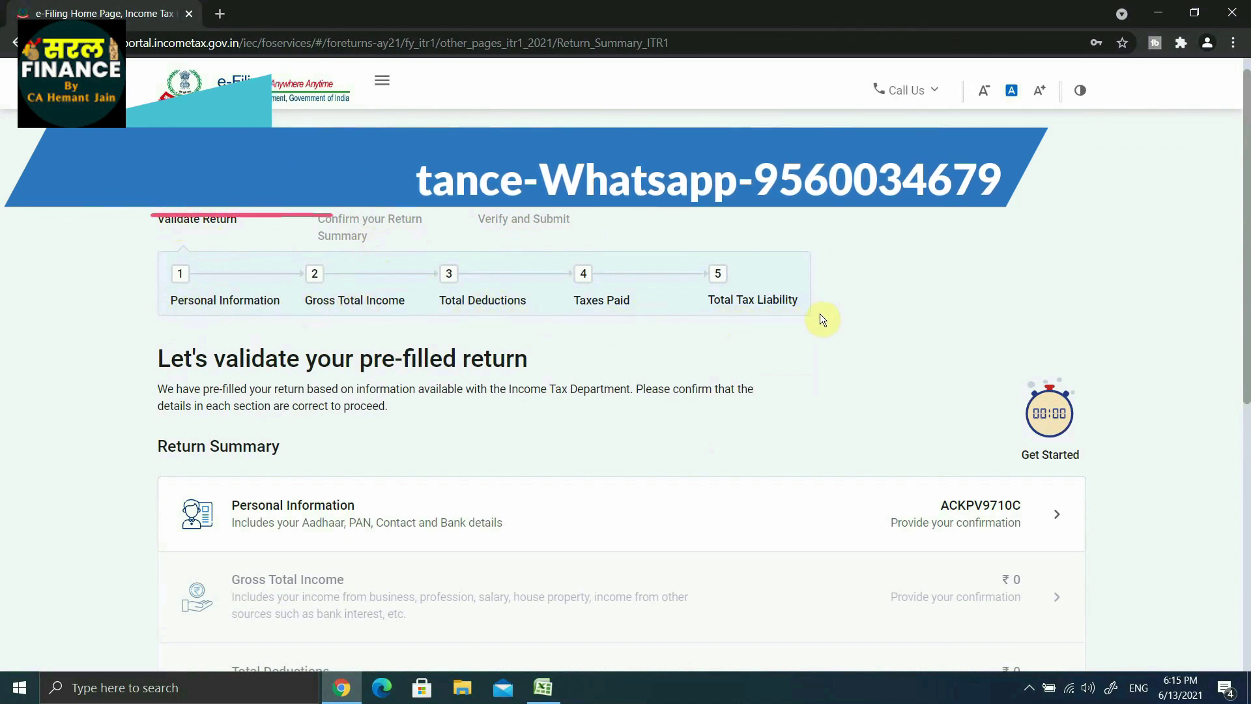
scroll(1244, 319, "down", 3)
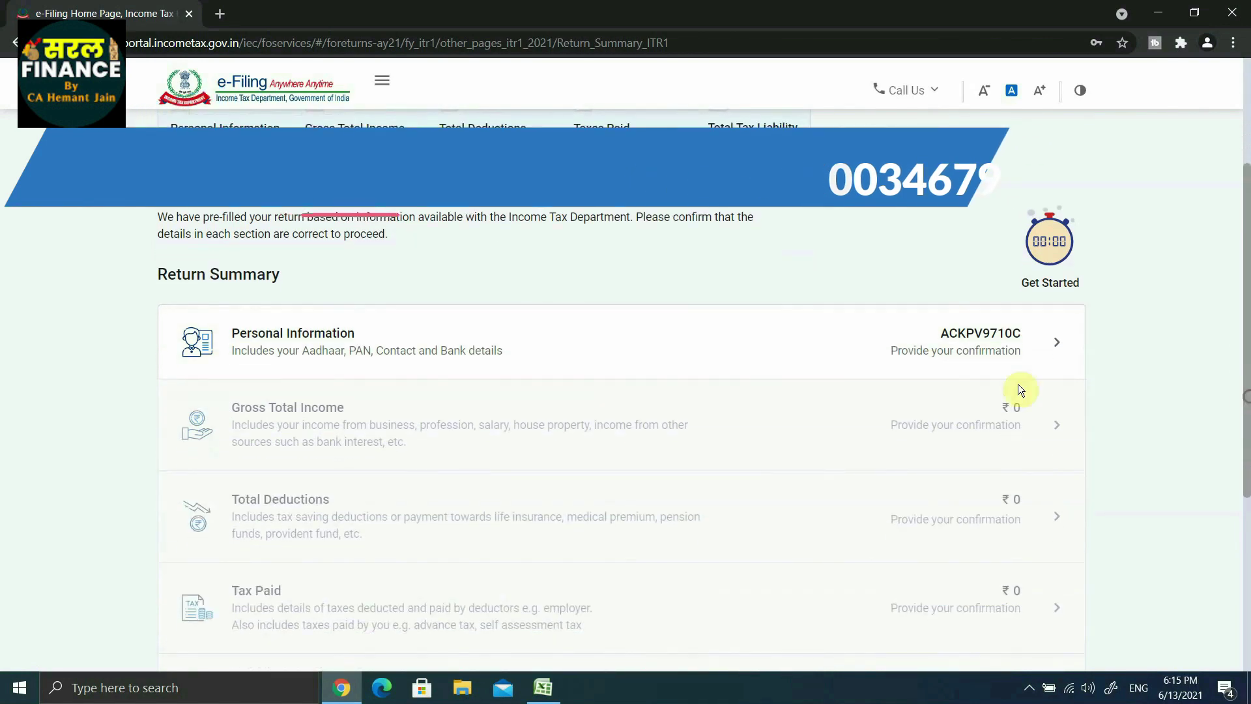
scroll(257, 260, "up", 1)
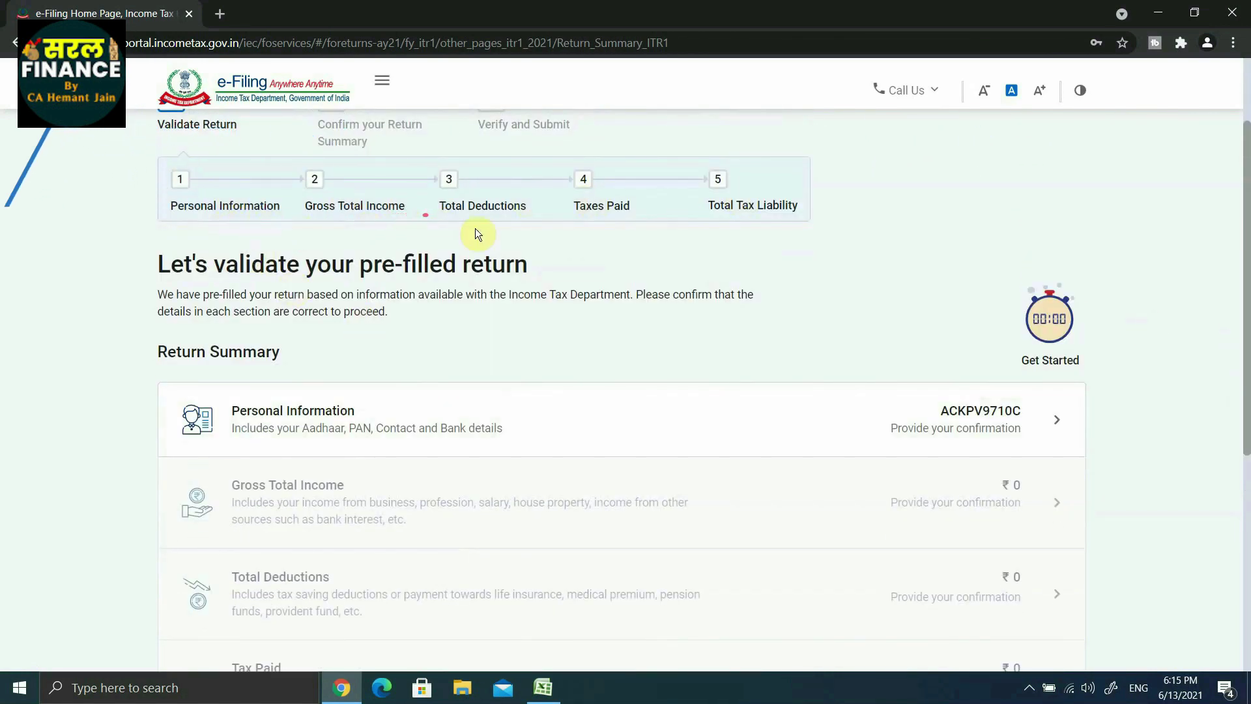
scroll(593, 208, "down", 3)
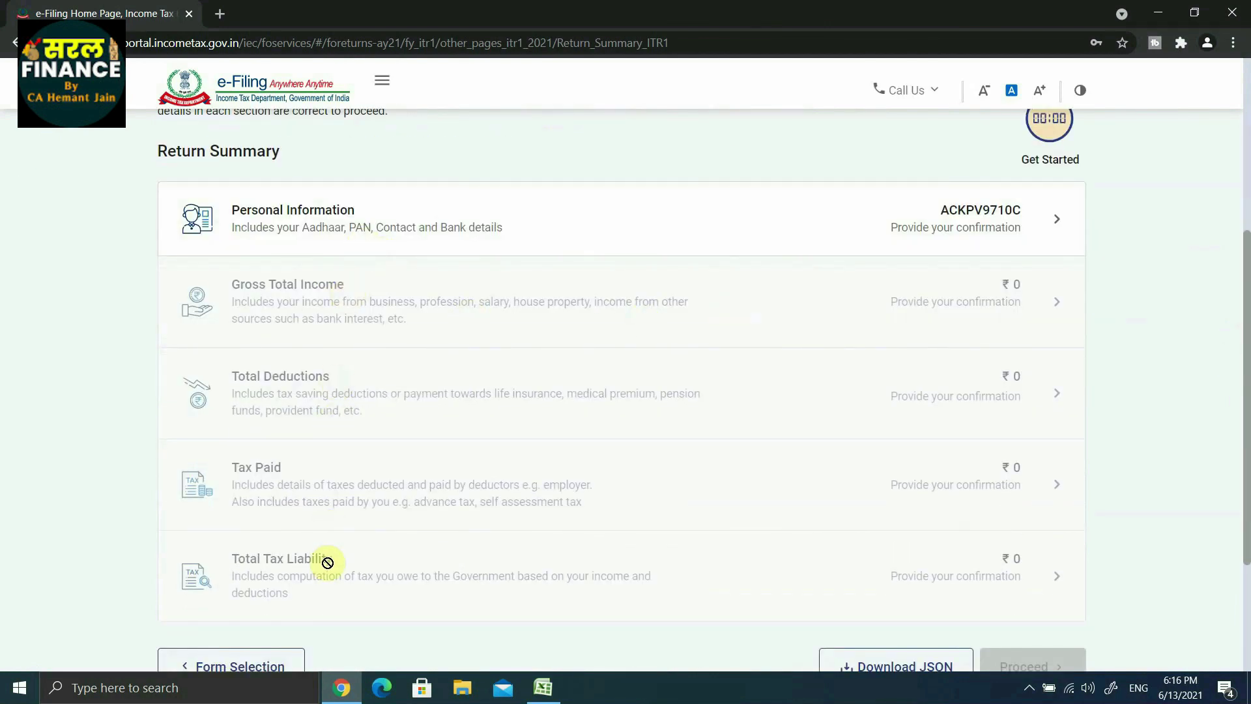
left_click_drag(1244, 477, 1243, 363)
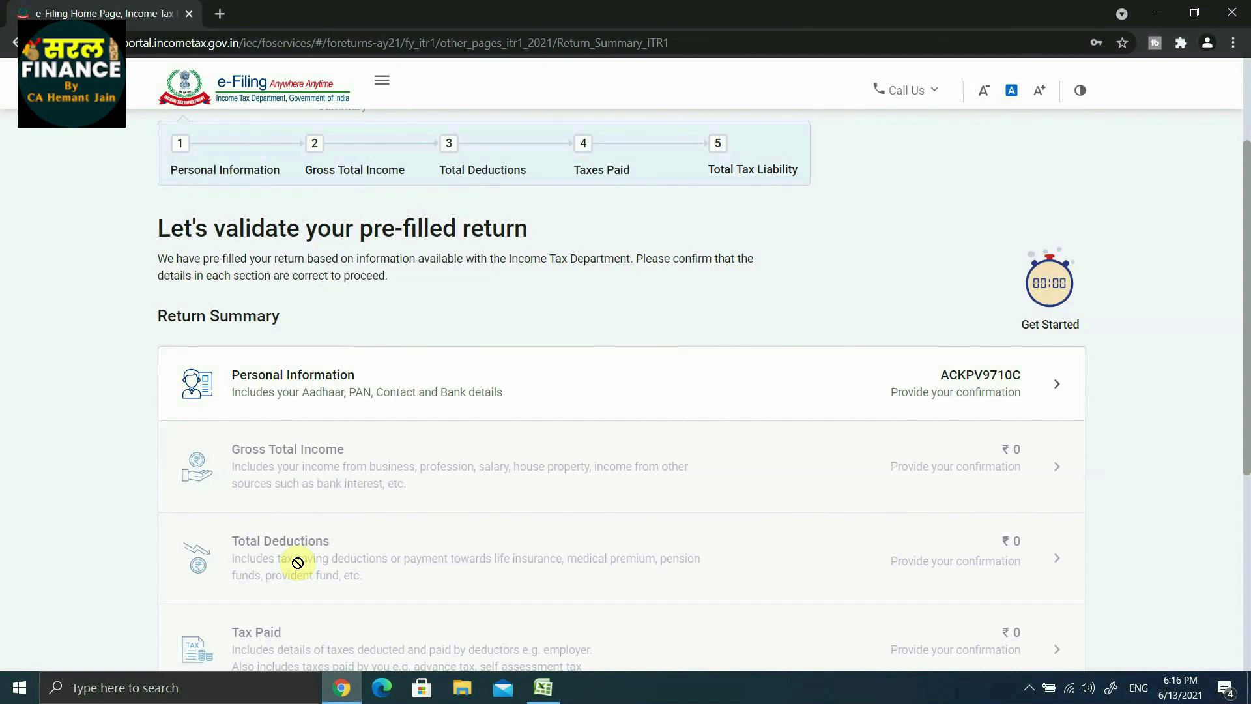
Step: Open the Personal Information section and choose Others for Nature of Employment
left_click(369, 389)
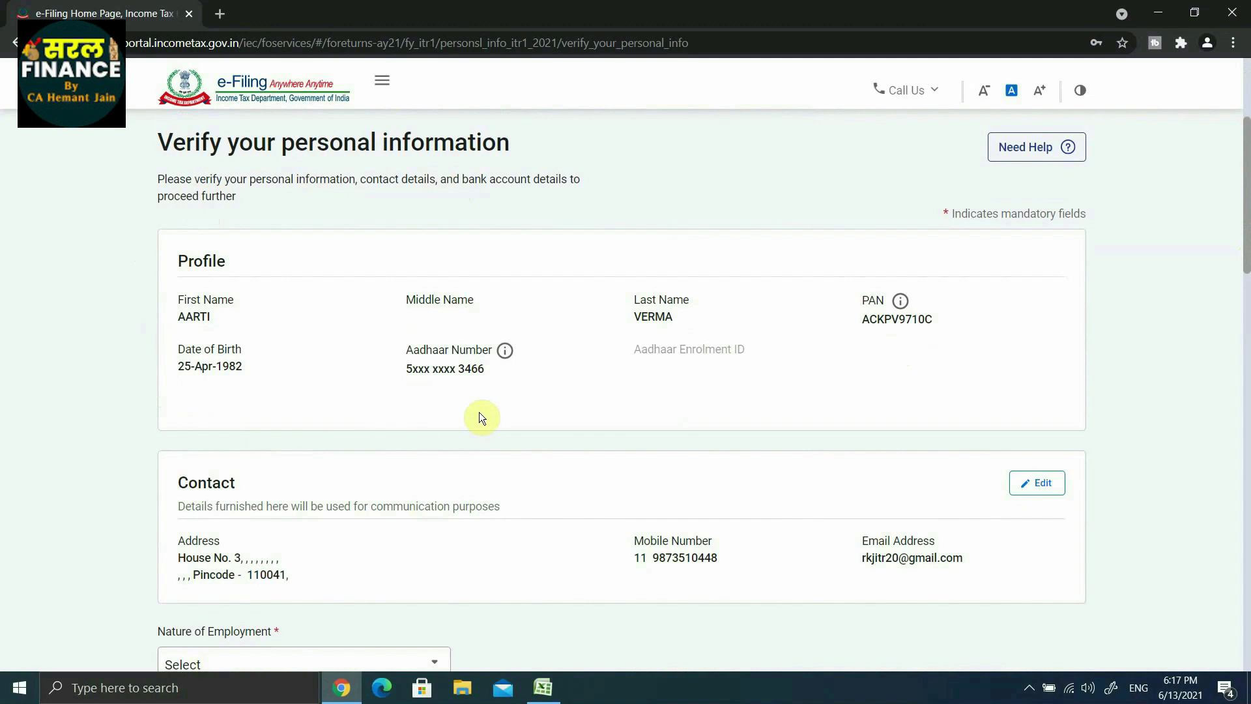
scroll(712, 413, "down", 2)
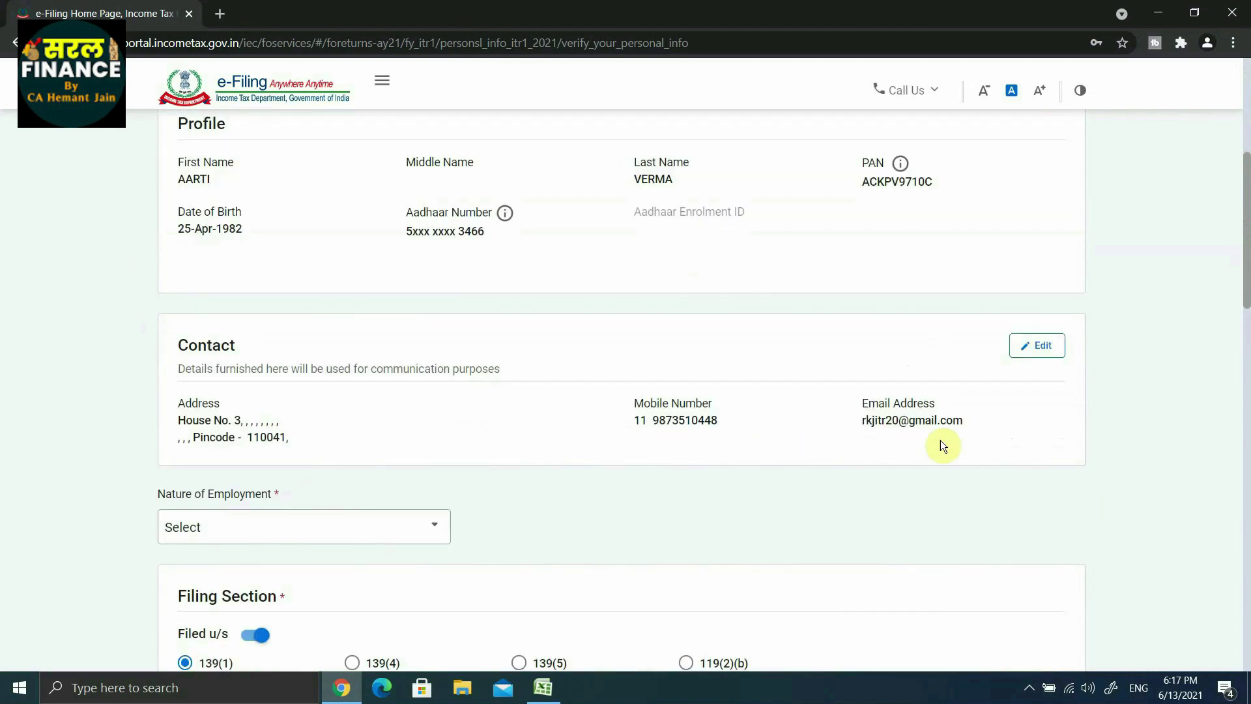
scroll(223, 329, "down", 3)
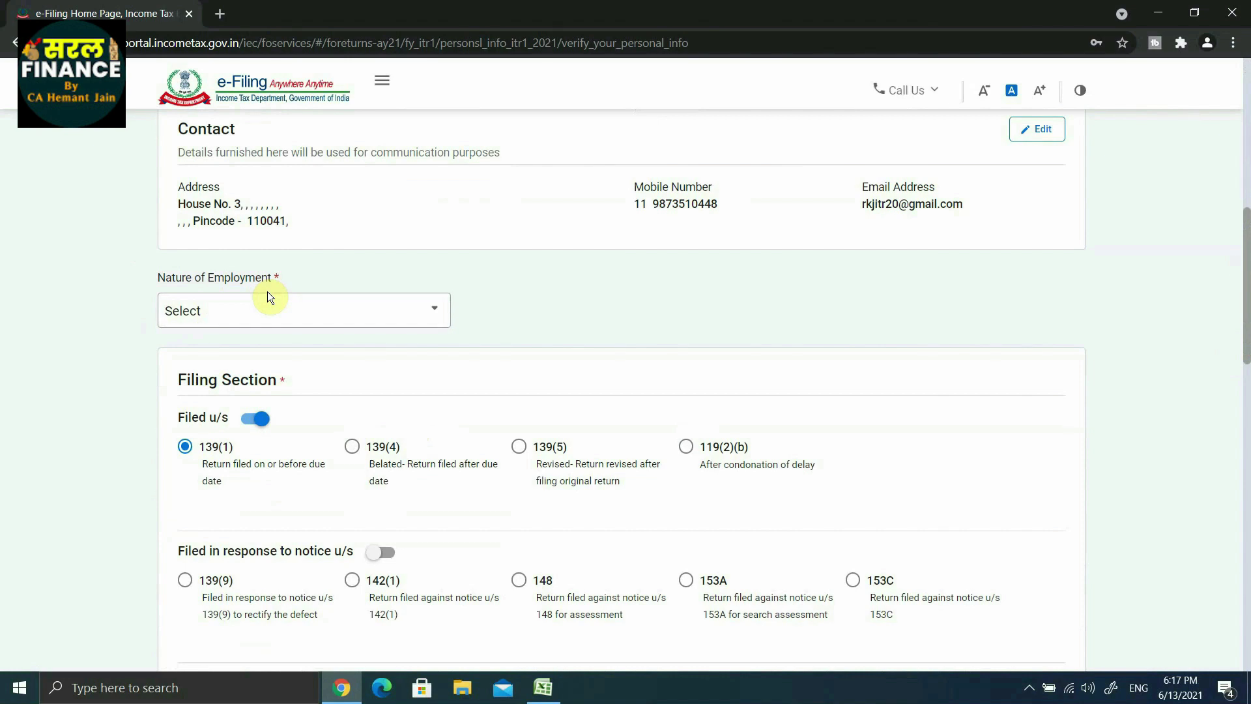
left_click(394, 319)
scroll(449, 354, "down", 1)
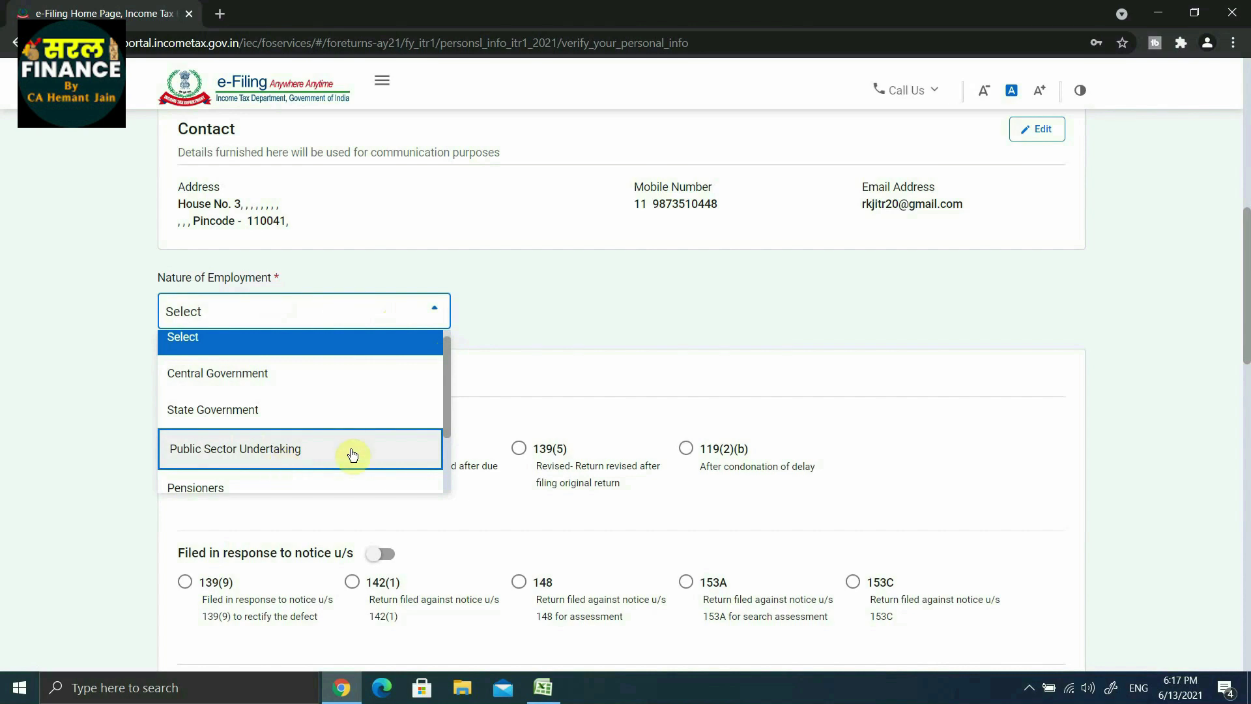
left_click(448, 464)
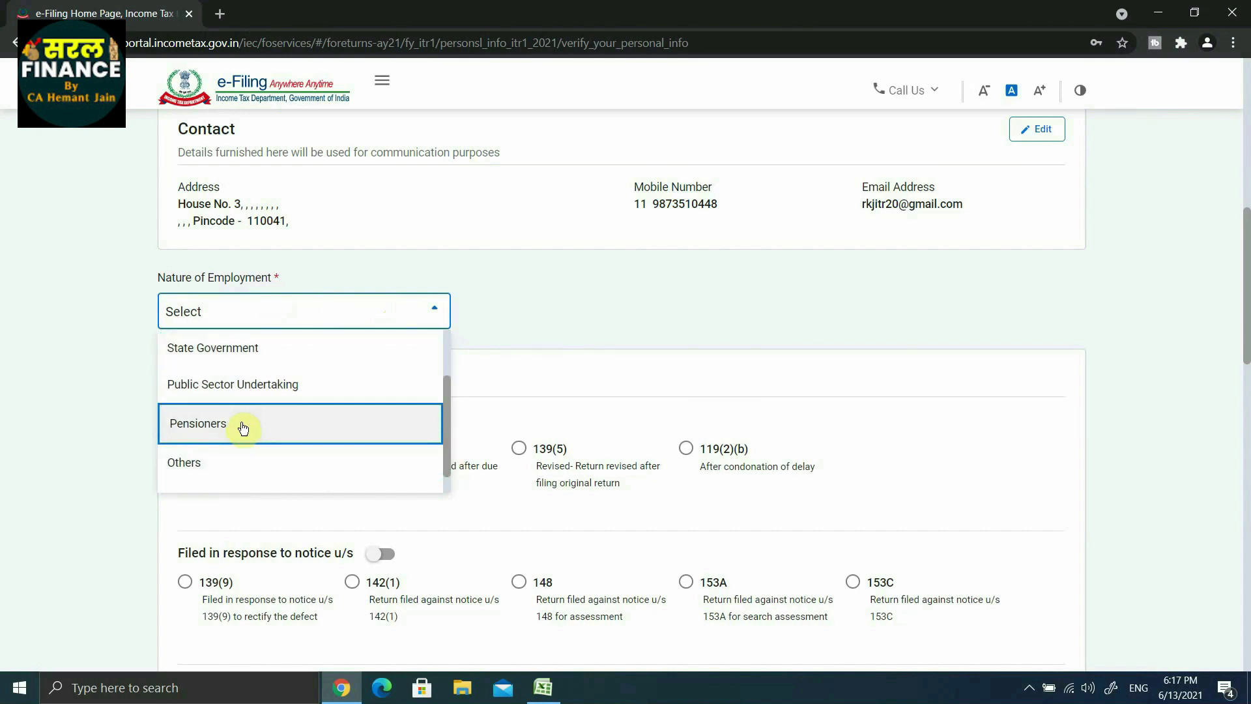
scroll(228, 440, "down", 1)
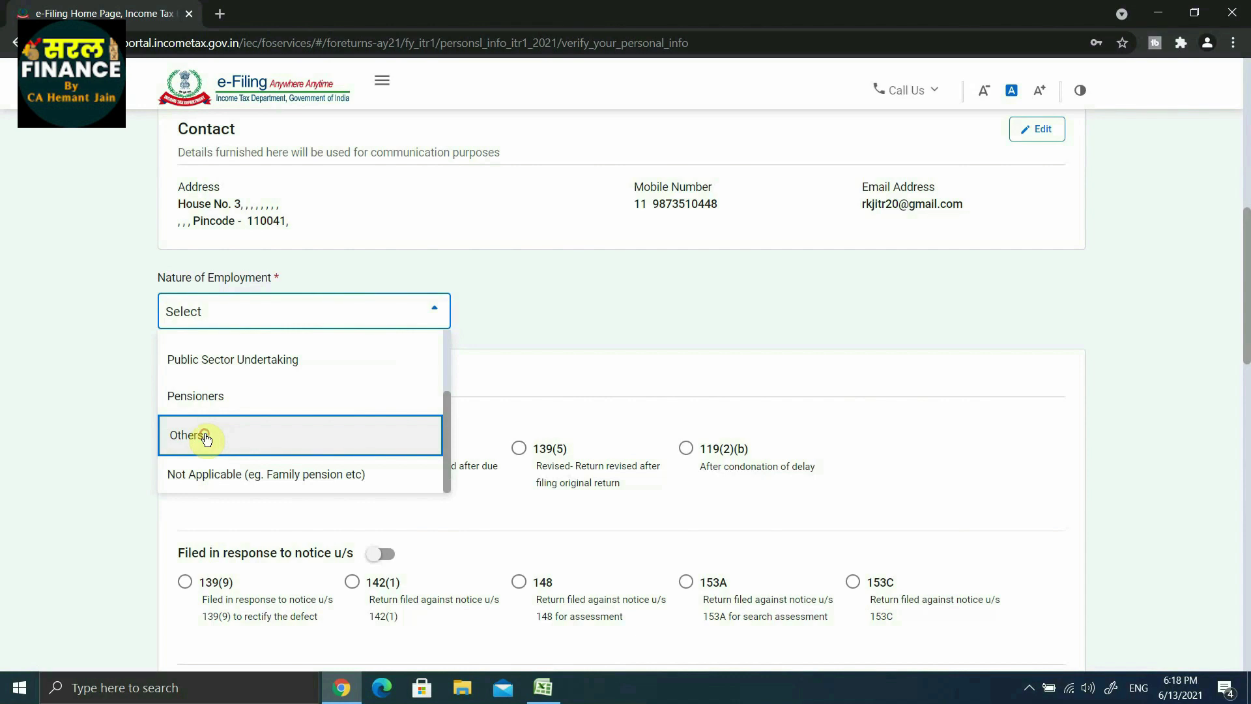
left_click(206, 437)
scroll(515, 389, "down", 2)
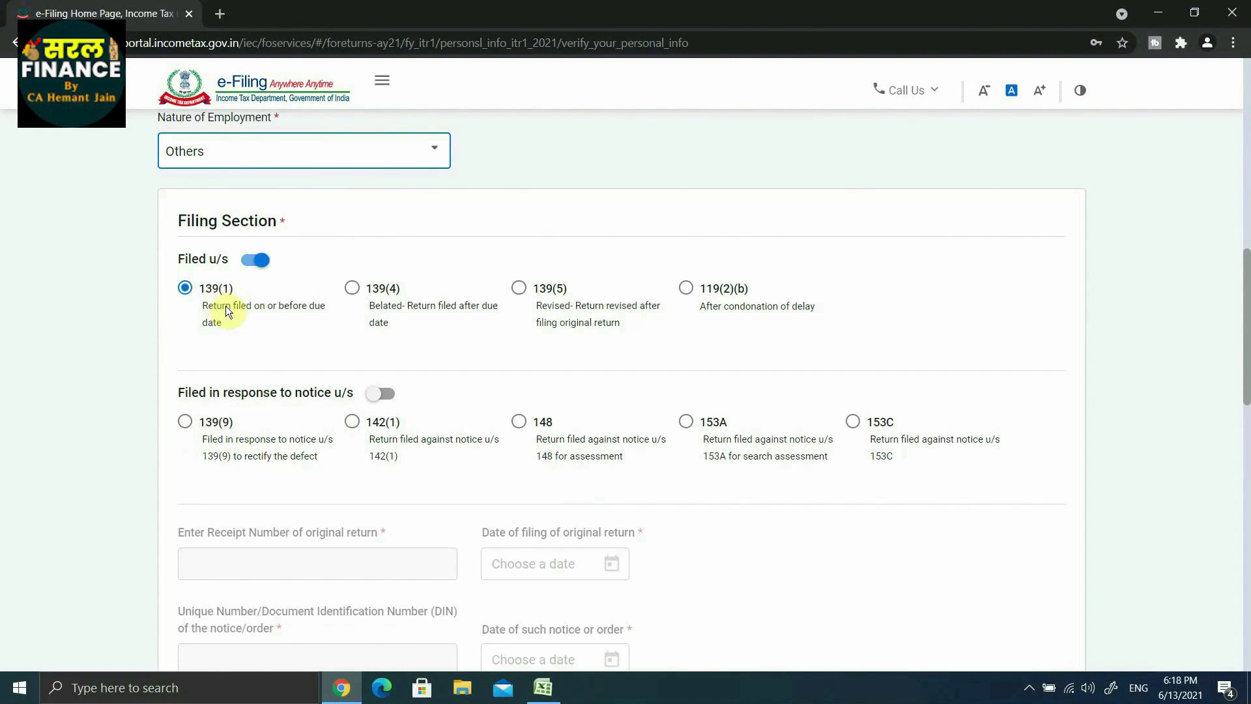
Step: Select No for the section 115BAC new tax regime and confirm Personal Information
scroll(207, 334, "down", 6)
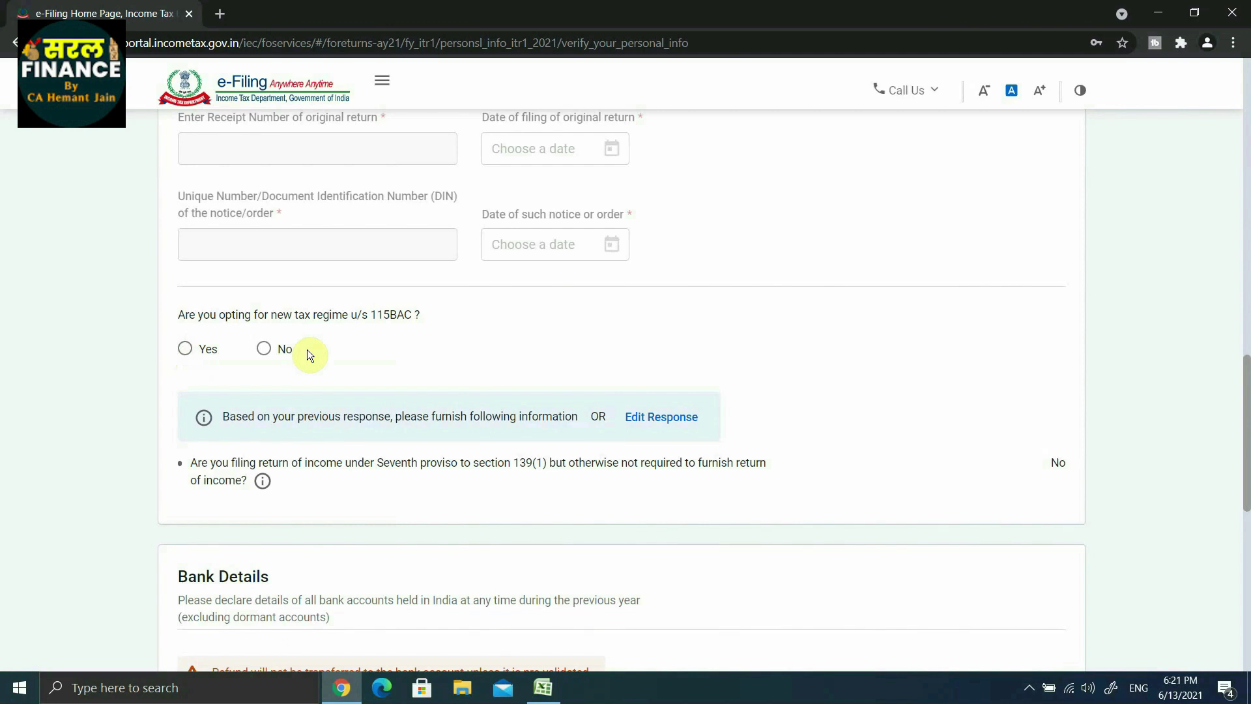
left_click(264, 351)
scroll(198, 235, "down", 5)
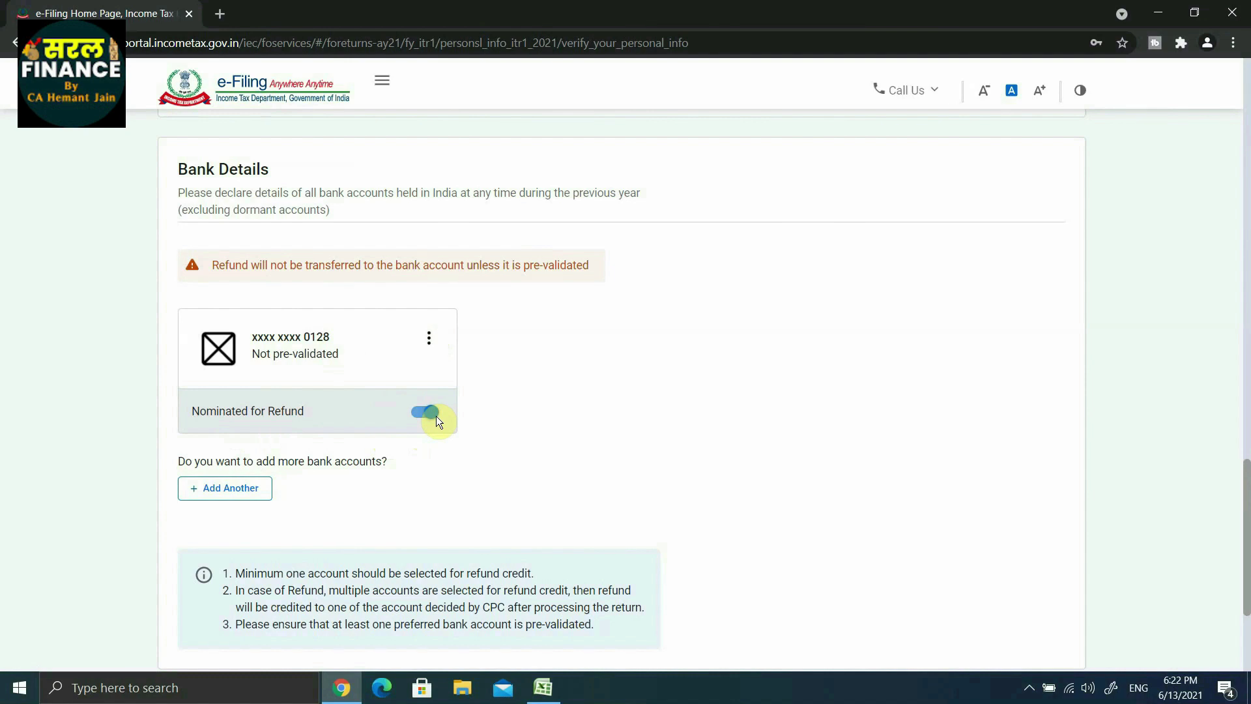
scroll(436, 415, "up", 6)
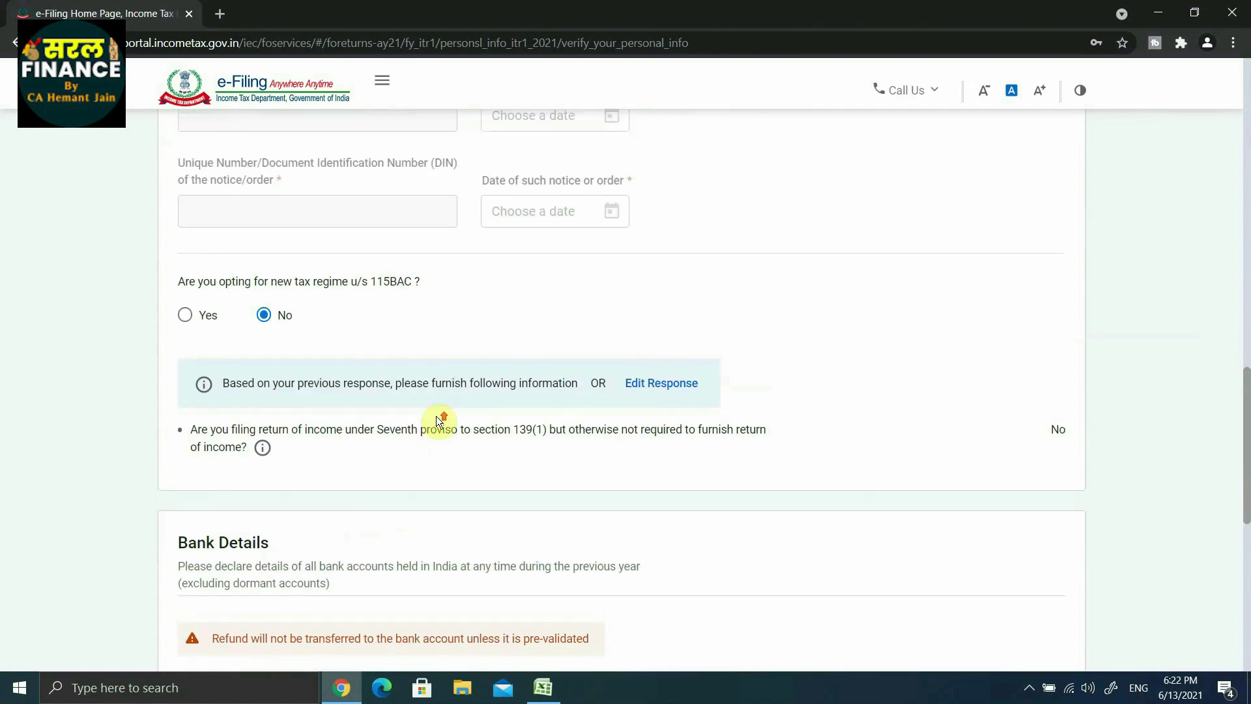
scroll(436, 416, "down", 8)
scroll(435, 416, "down", 1)
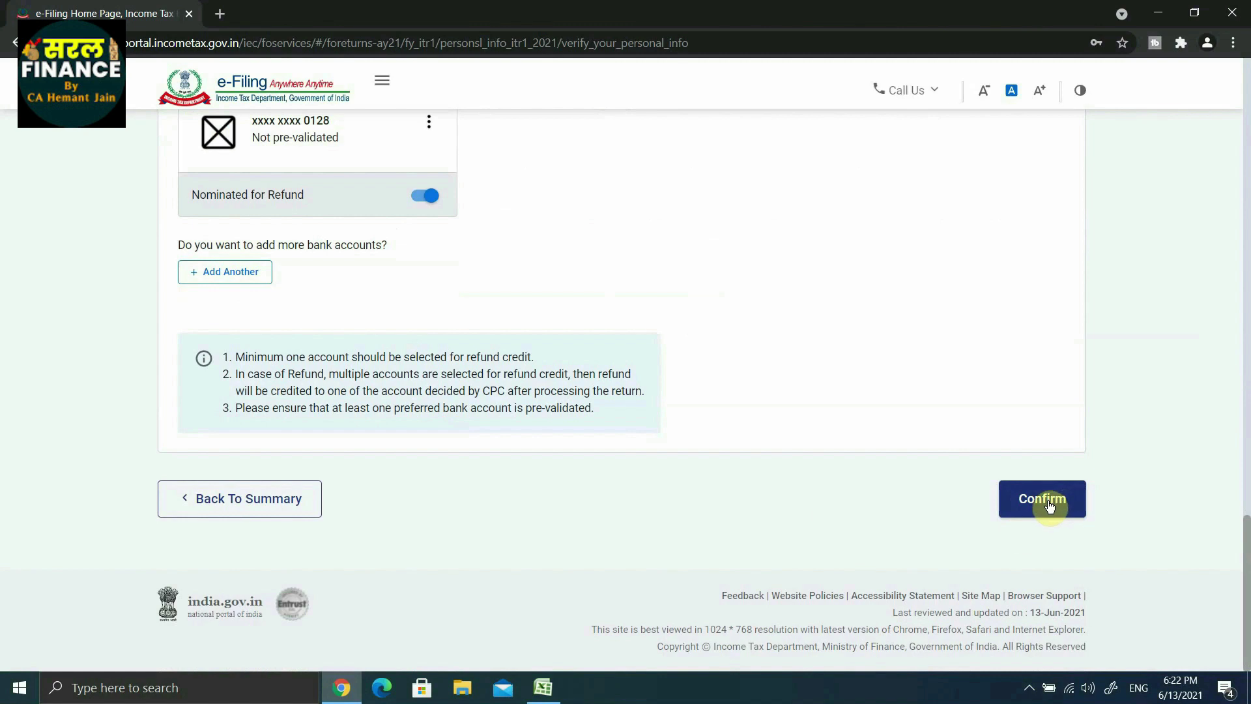
left_click(1047, 503)
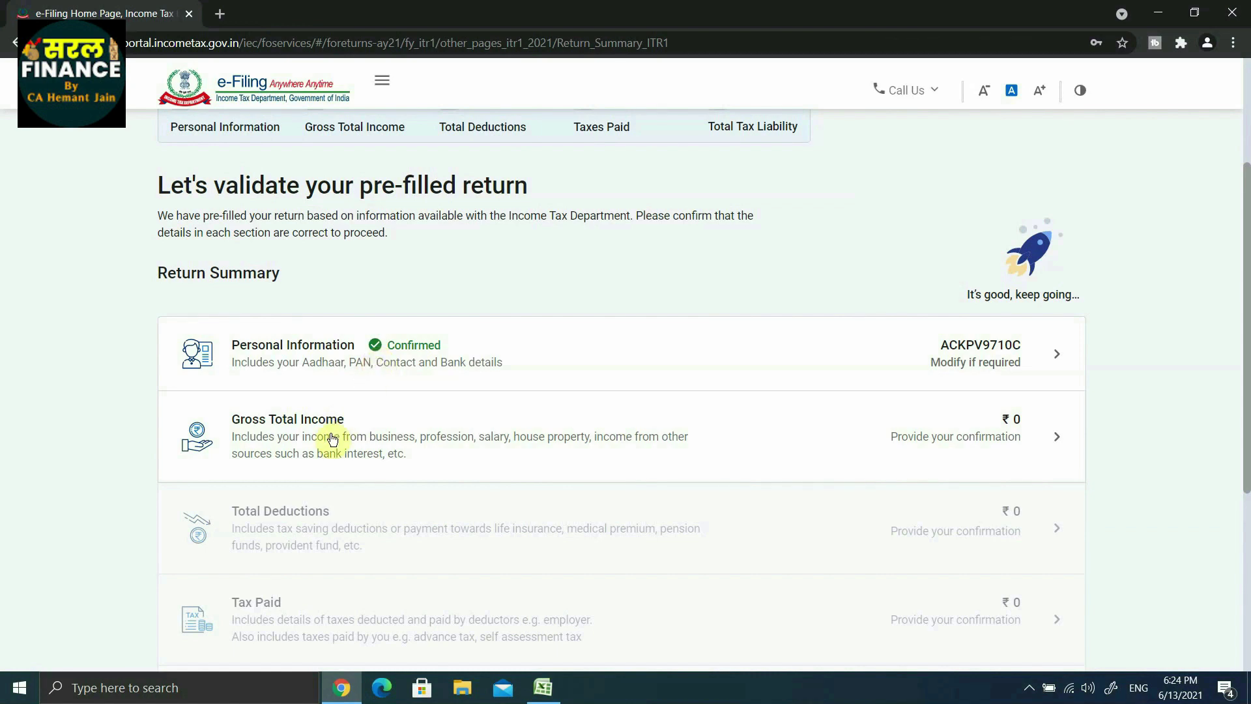
Step: Open the Gross Total Income row and review the ₹0 salary and house property details
scroll(333, 440, "up", 2)
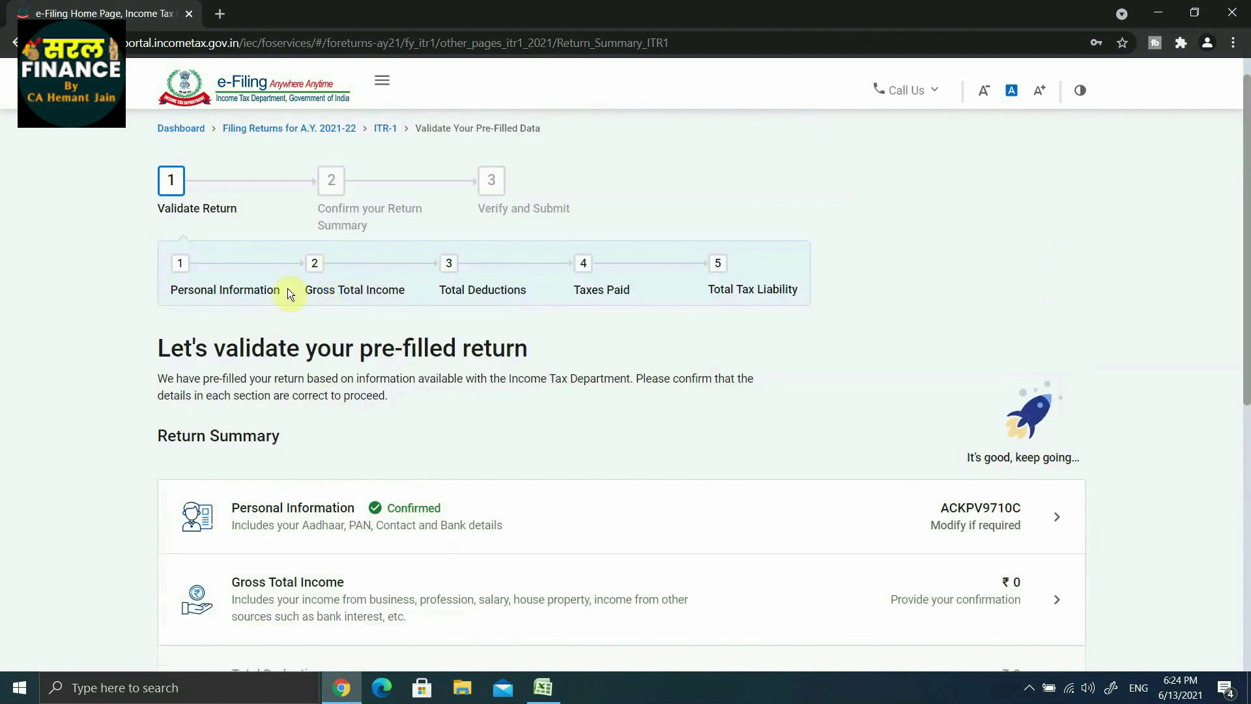
scroll(319, 311, "down", 2)
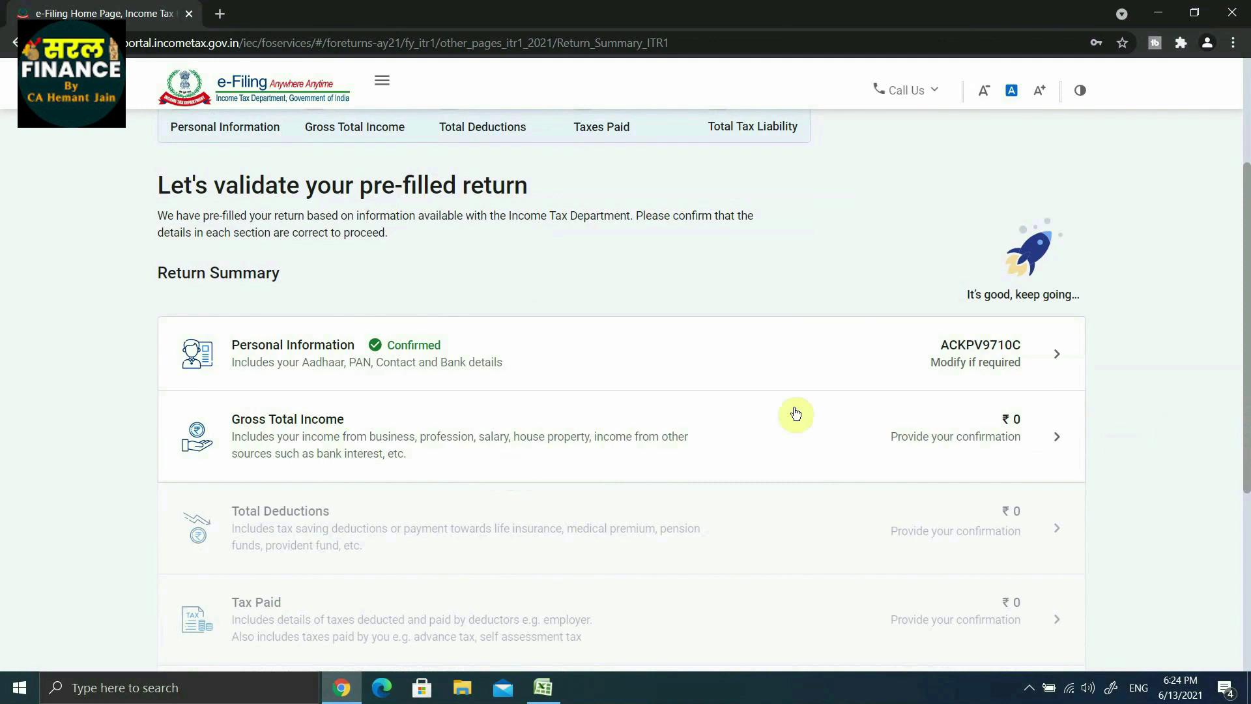
left_click(303, 438)
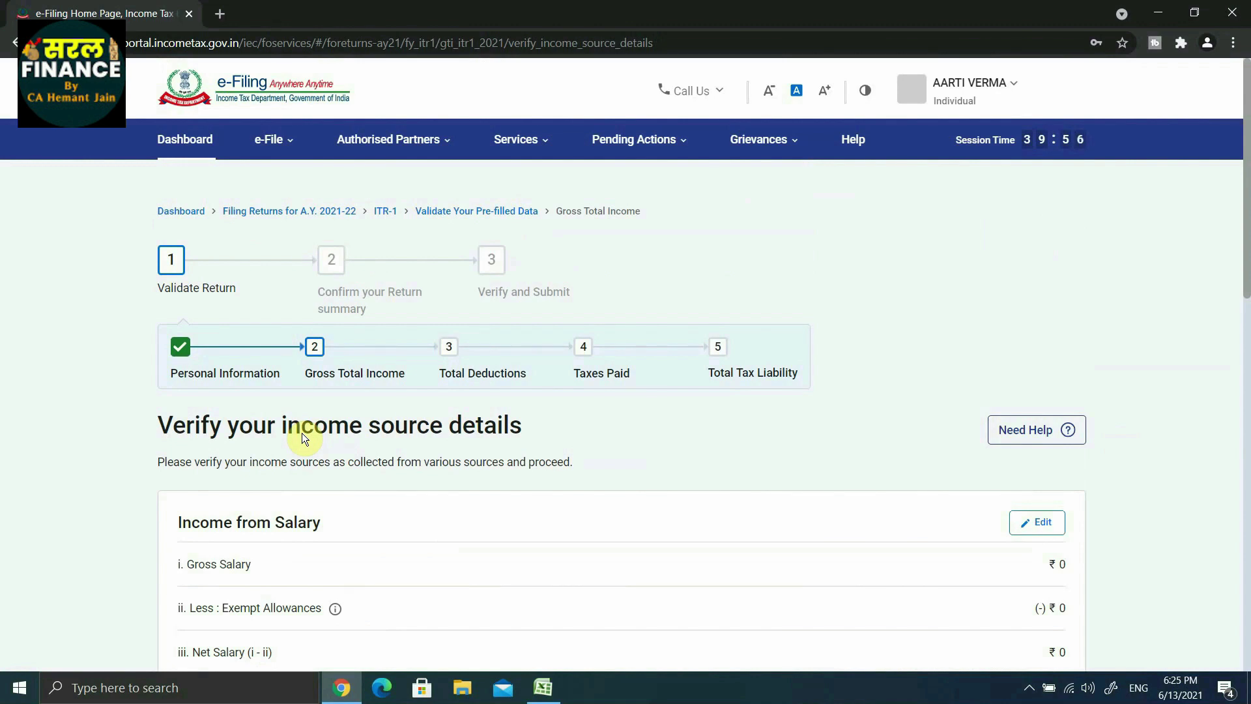
scroll(303, 436, "down", 5)
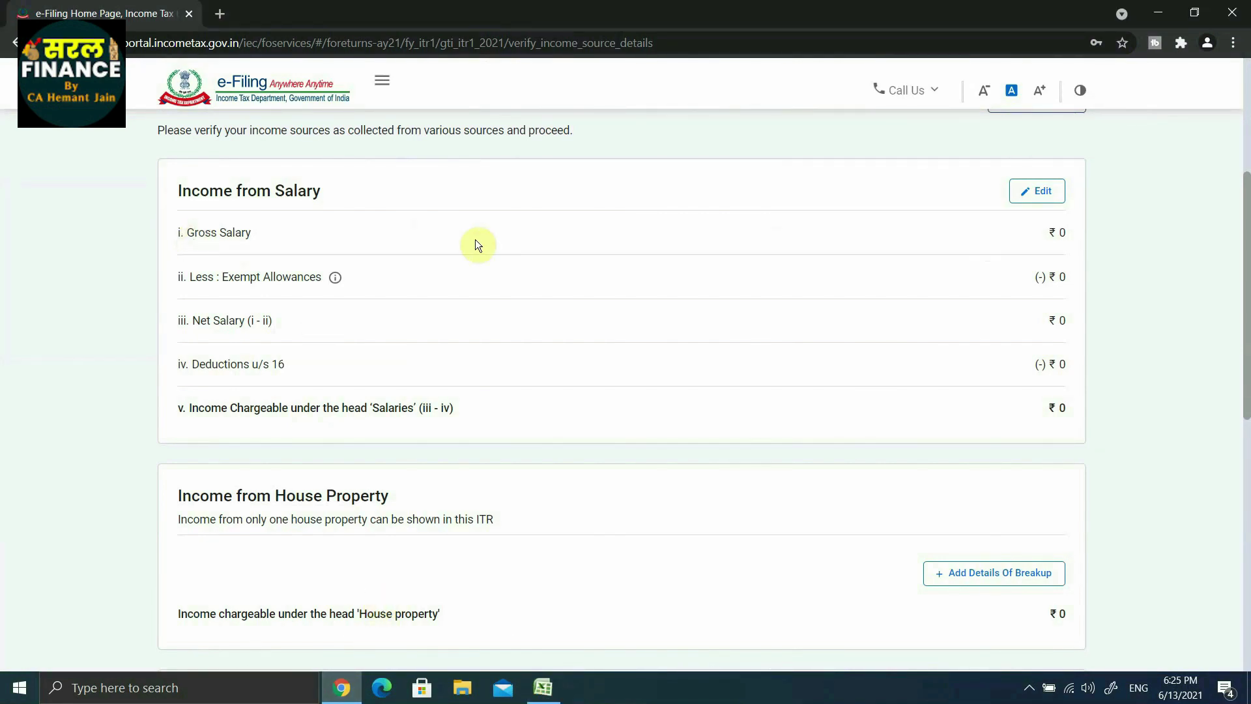
Step: Enter ₹7,50,000 as salary under section 17(1) in the Income from Salary details
left_click(1039, 191)
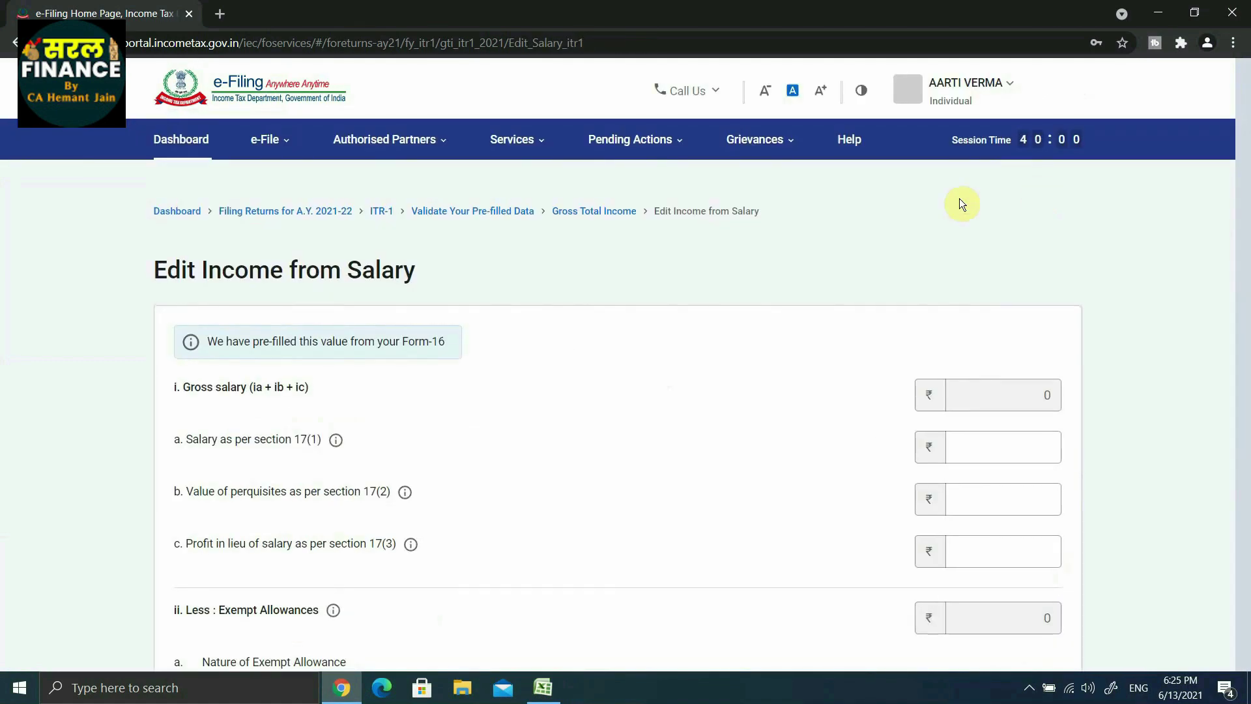
scroll(280, 319, "down", 2)
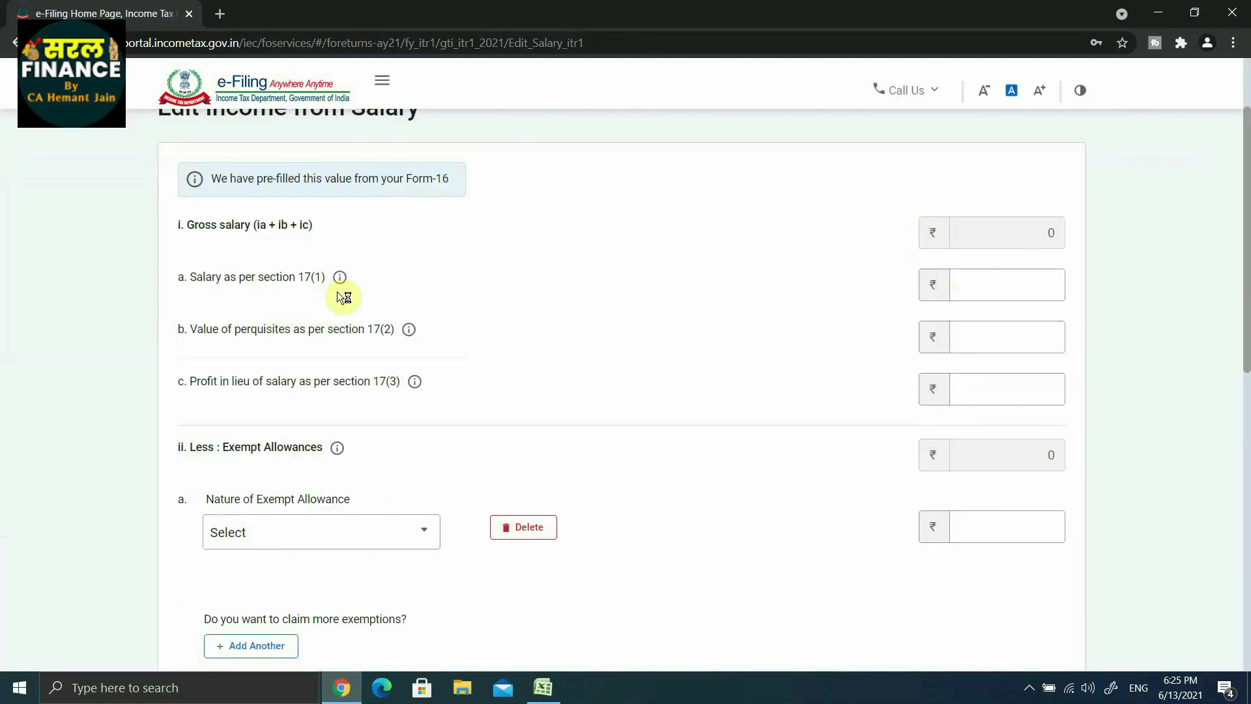
left_click(995, 290)
type("750000")
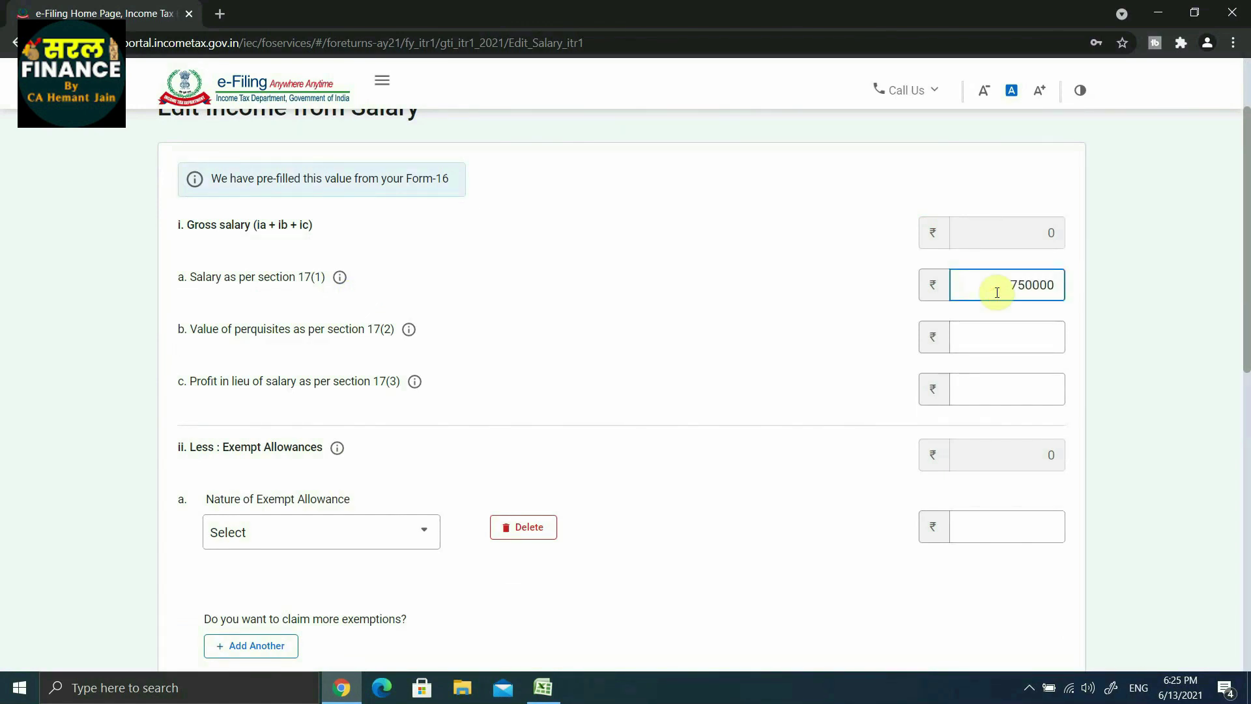
left_click(874, 318)
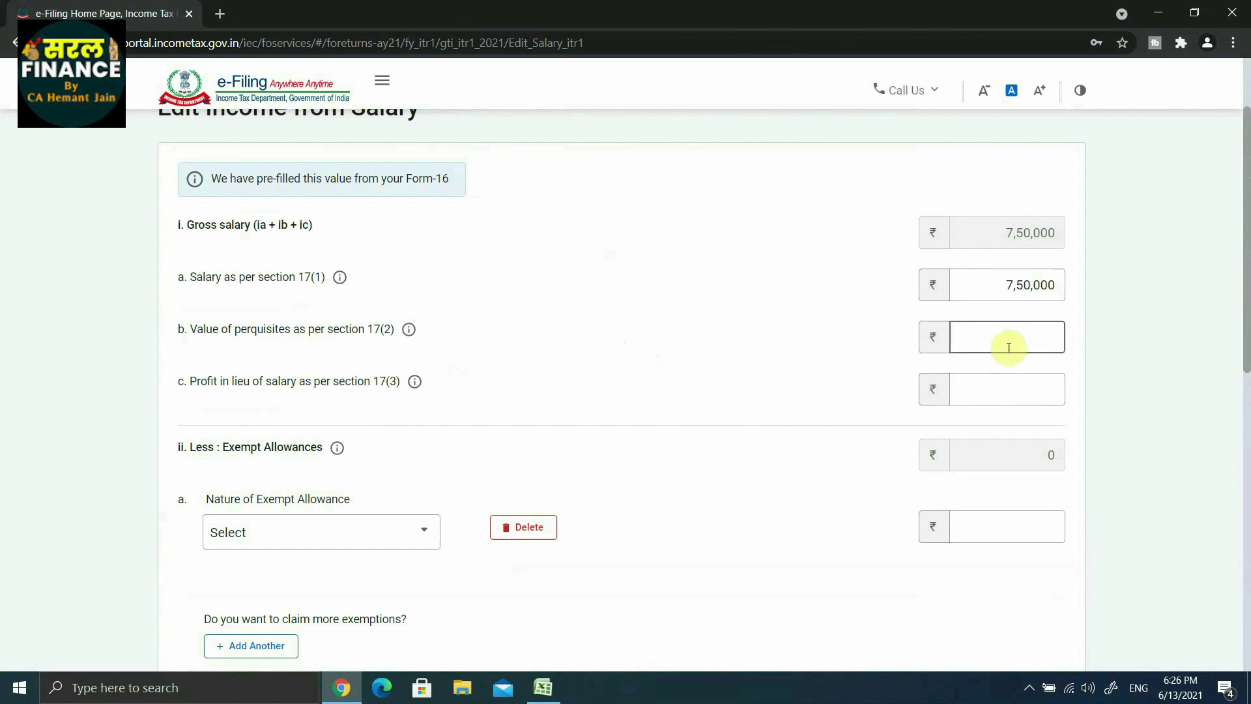
Step: Leave the exempt allowance unselected and save the salary details
scroll(636, 400, "down", 2)
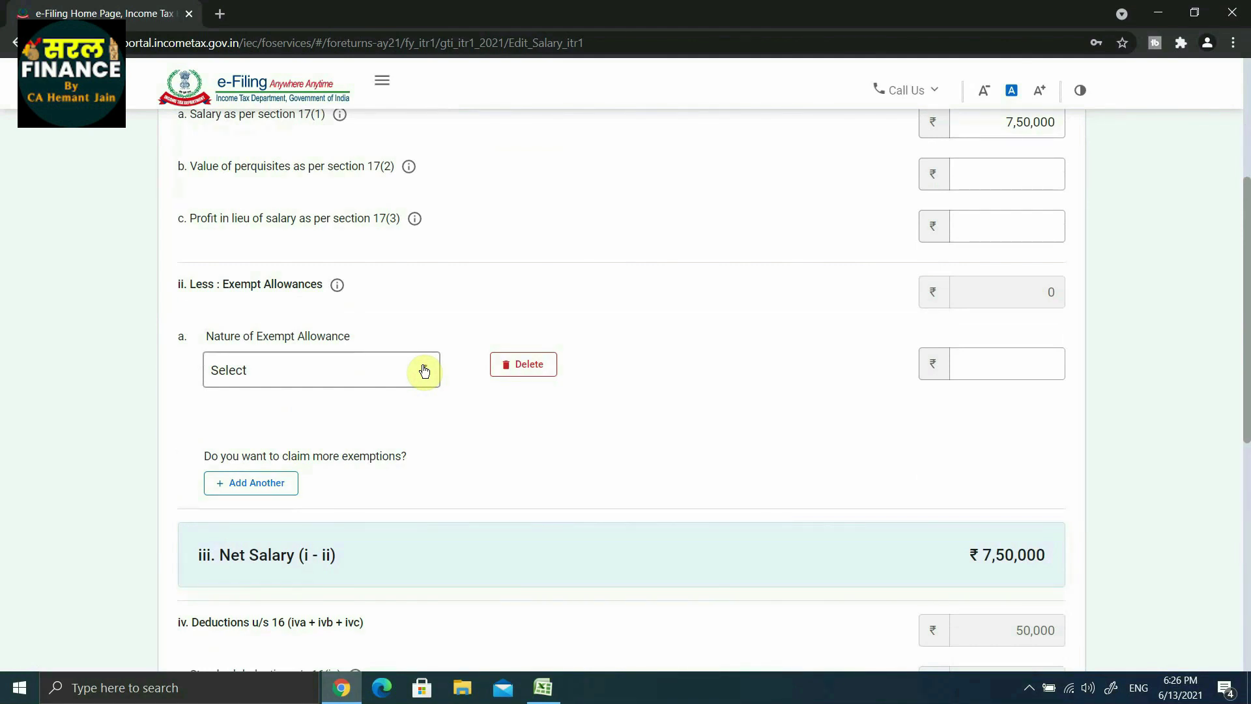
left_click(424, 371)
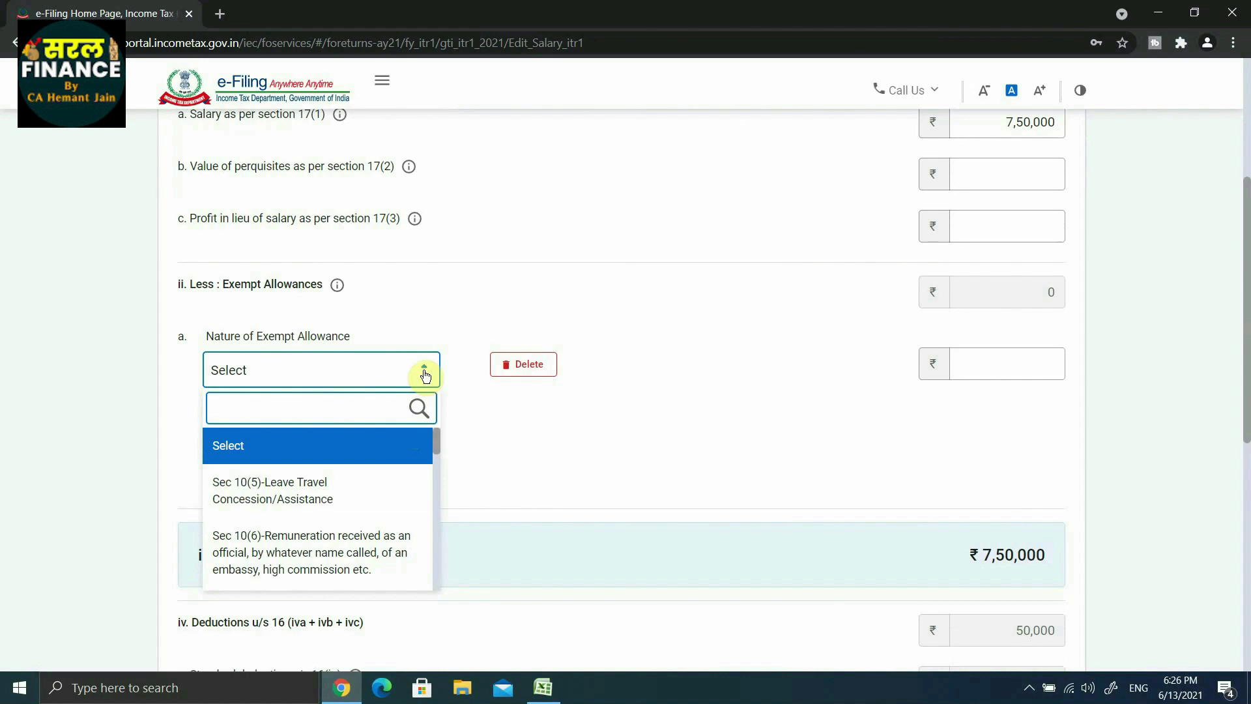
left_click(424, 370)
left_click(993, 377)
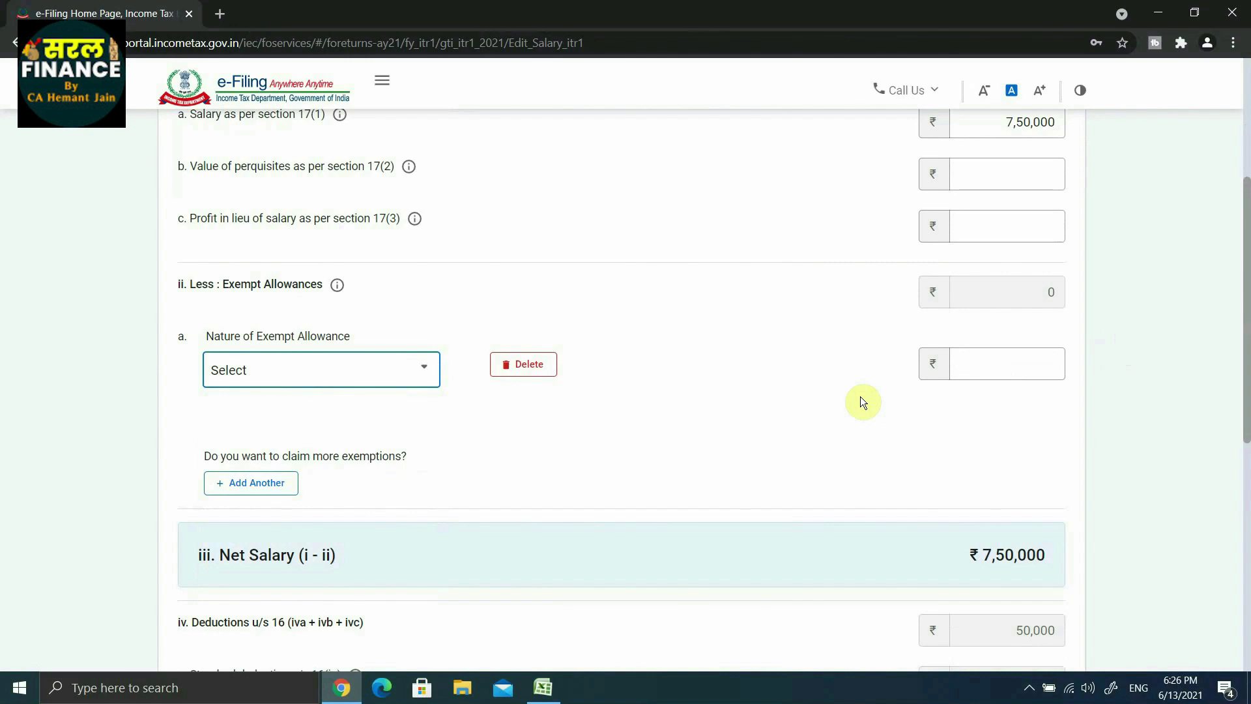
scroll(860, 397, "down", 5)
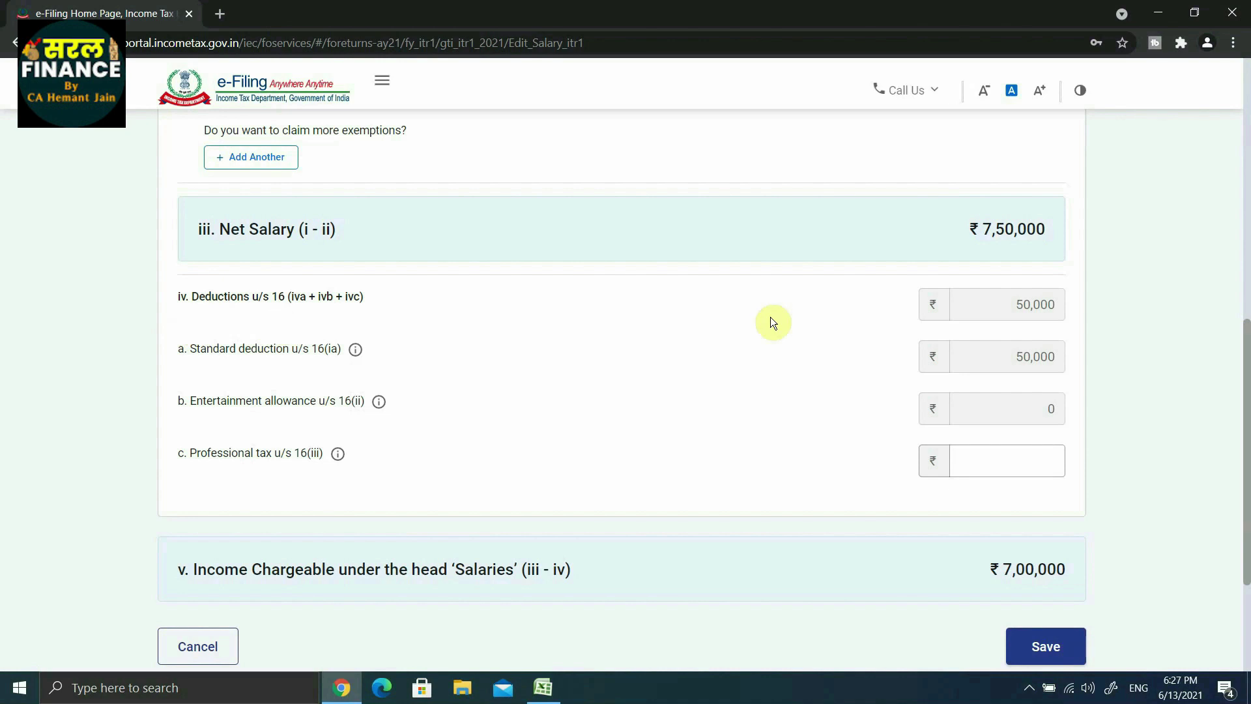
scroll(1061, 309, "down", 1)
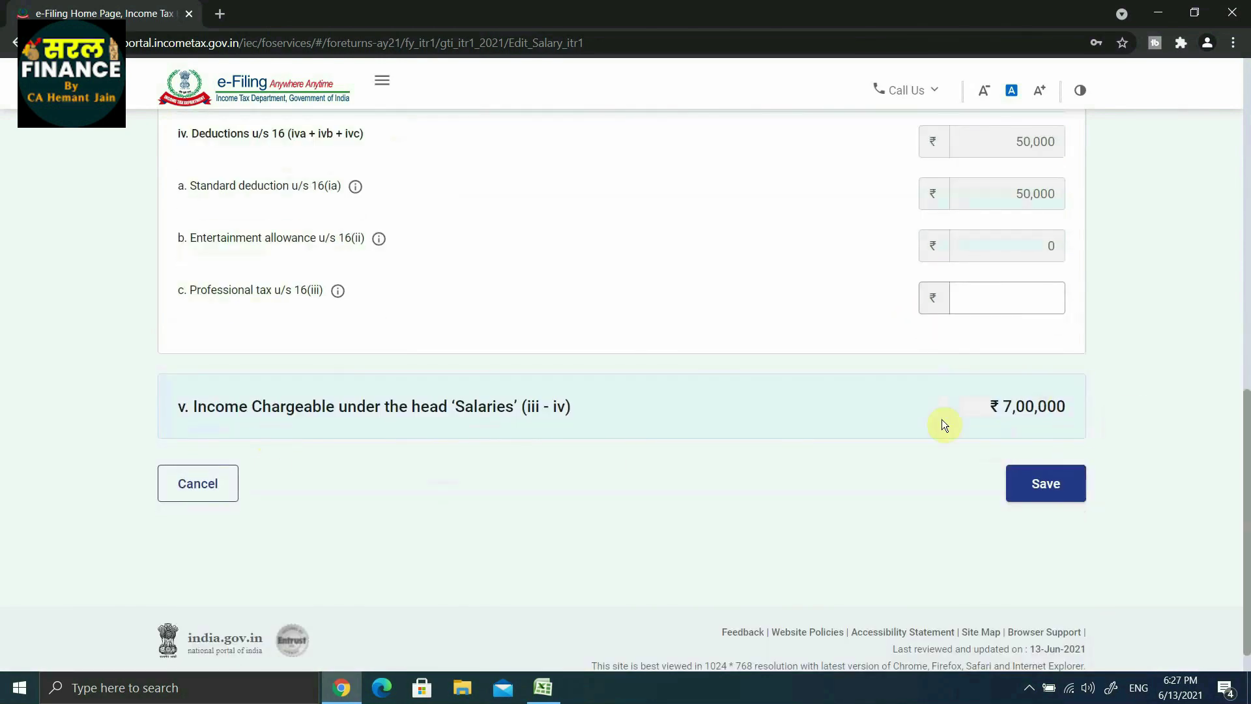
left_click(1043, 483)
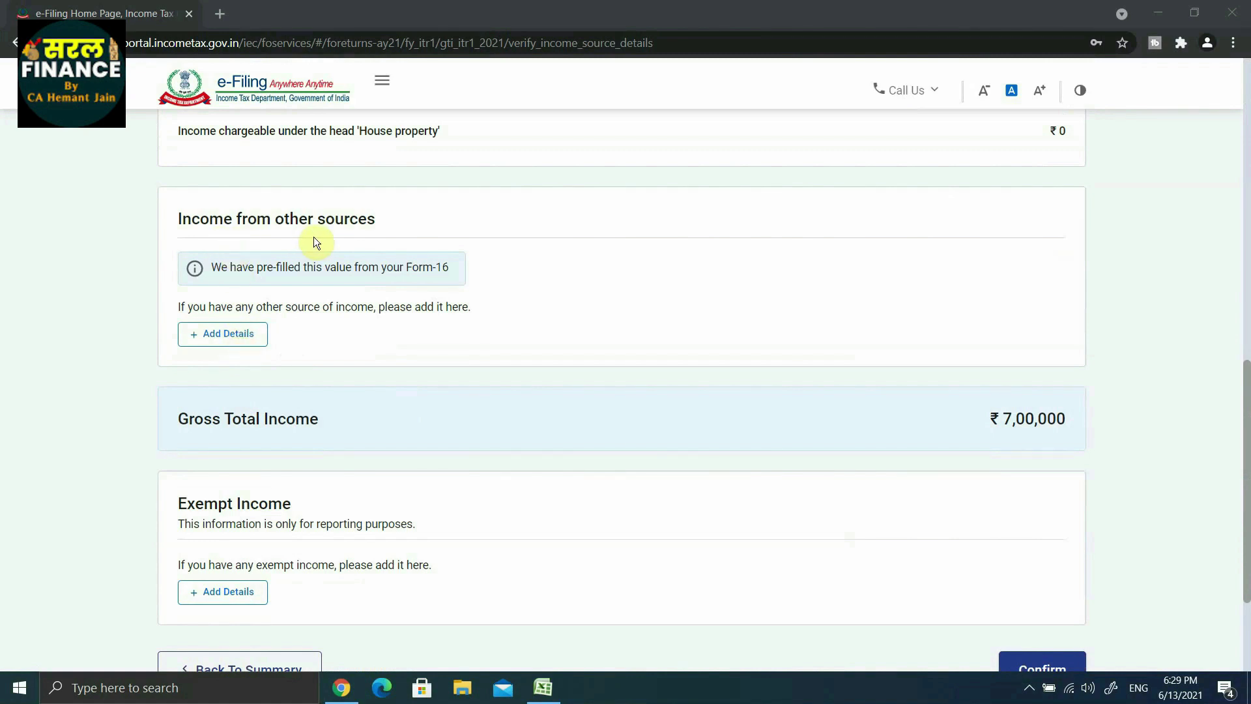
Step: Declare ₹2,610 of savings bank interest, keep deposit interest as No, and continue
left_click(219, 336)
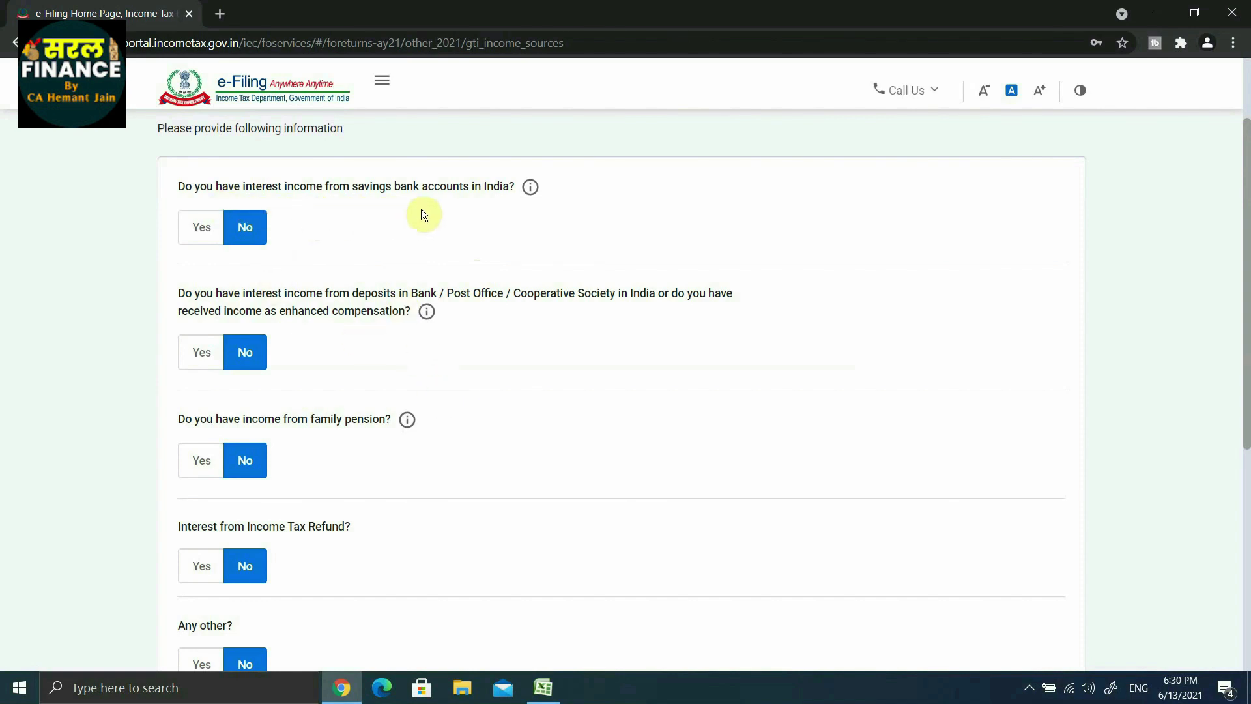
left_click(202, 228)
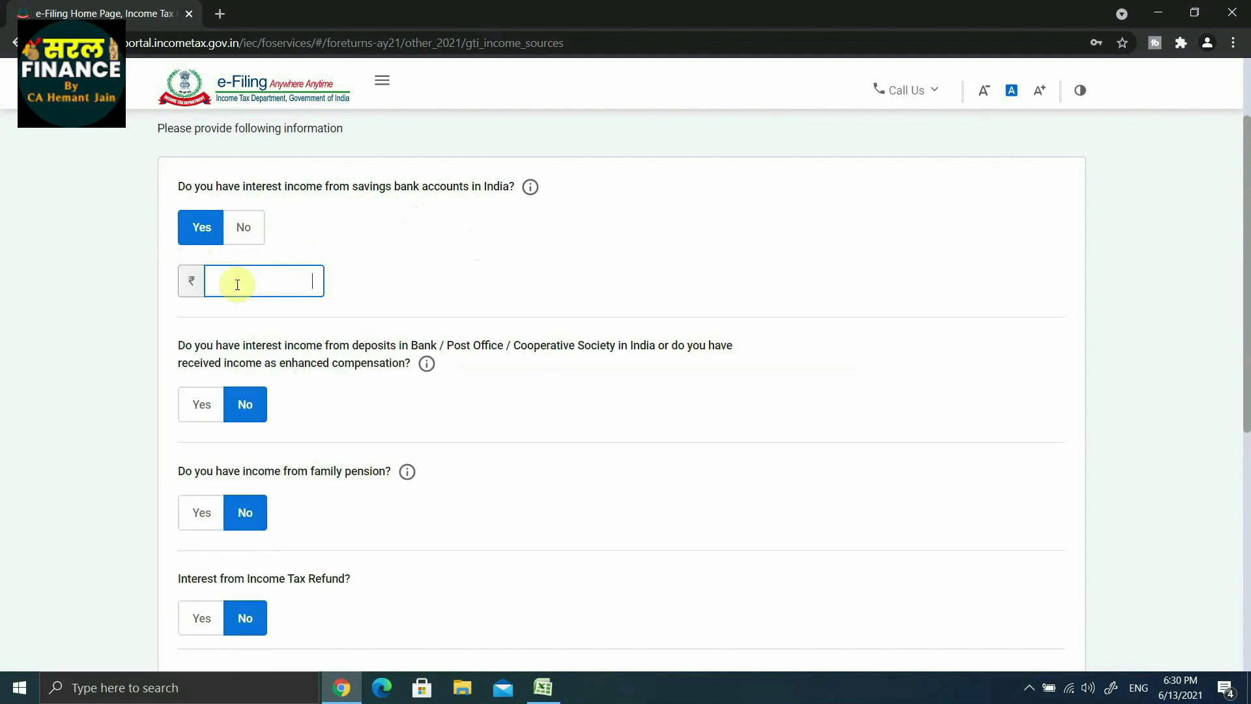
type("2610")
scroll(423, 282, "down", 1)
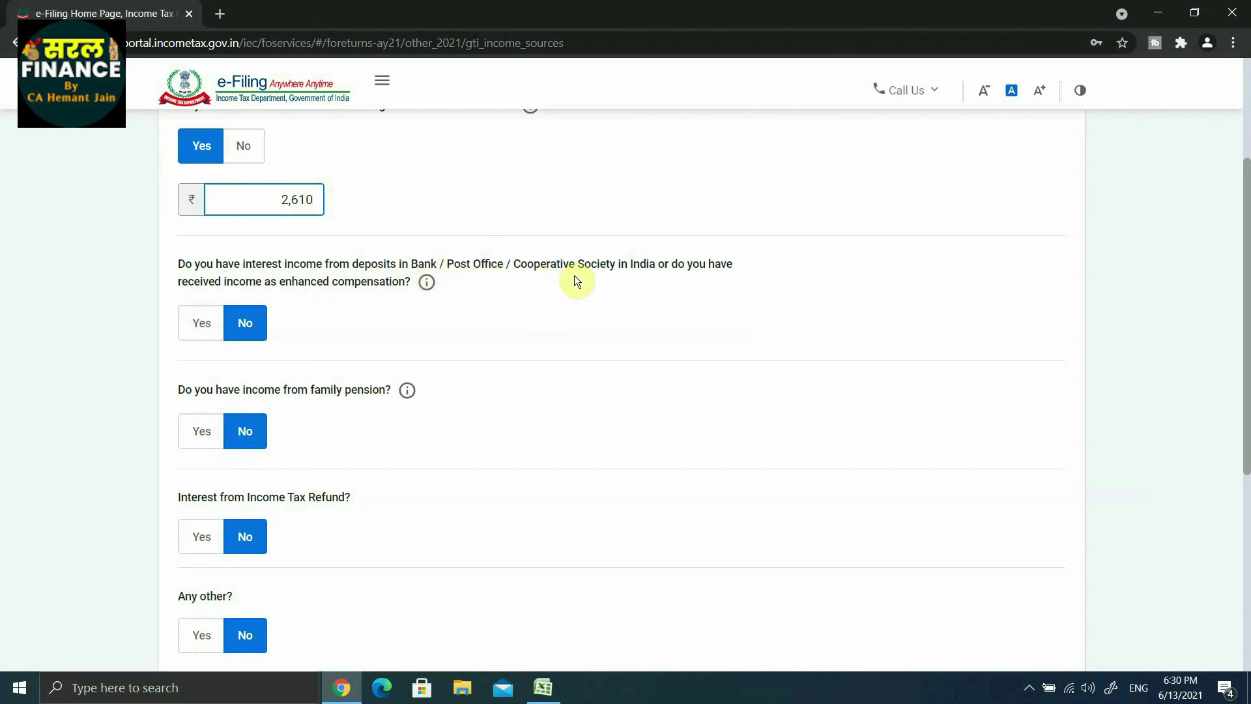
left_click(203, 324)
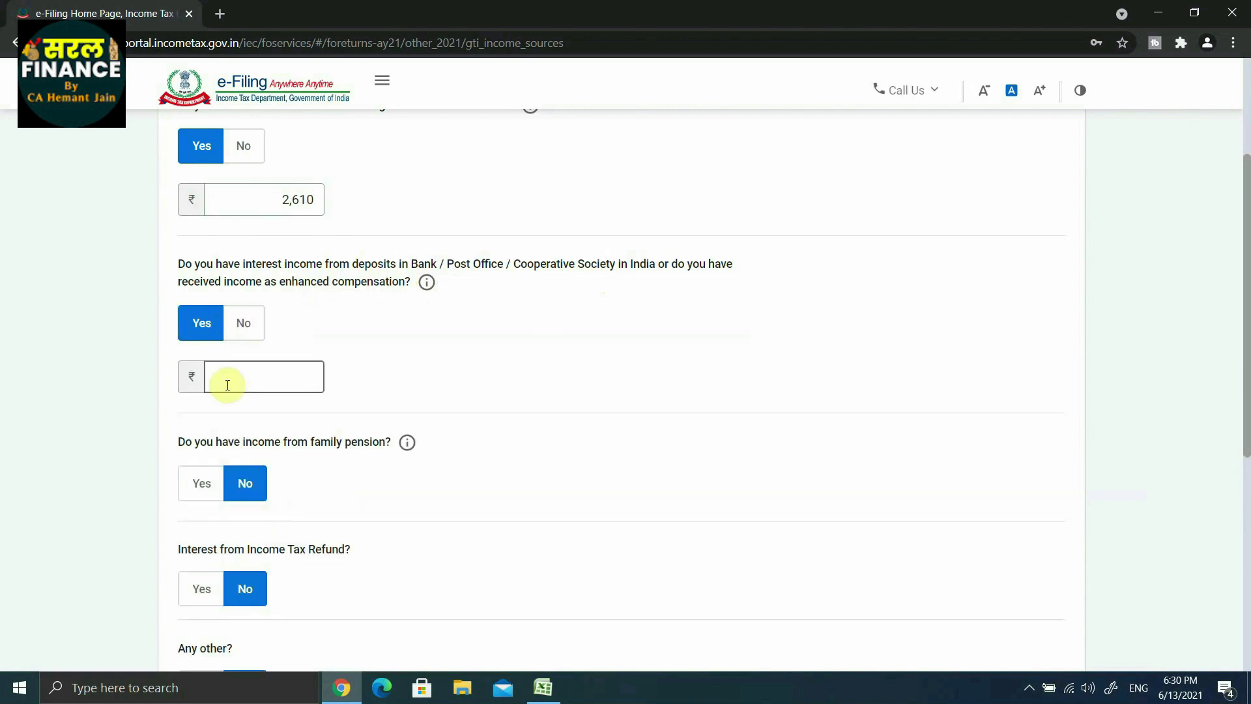
left_click(242, 325)
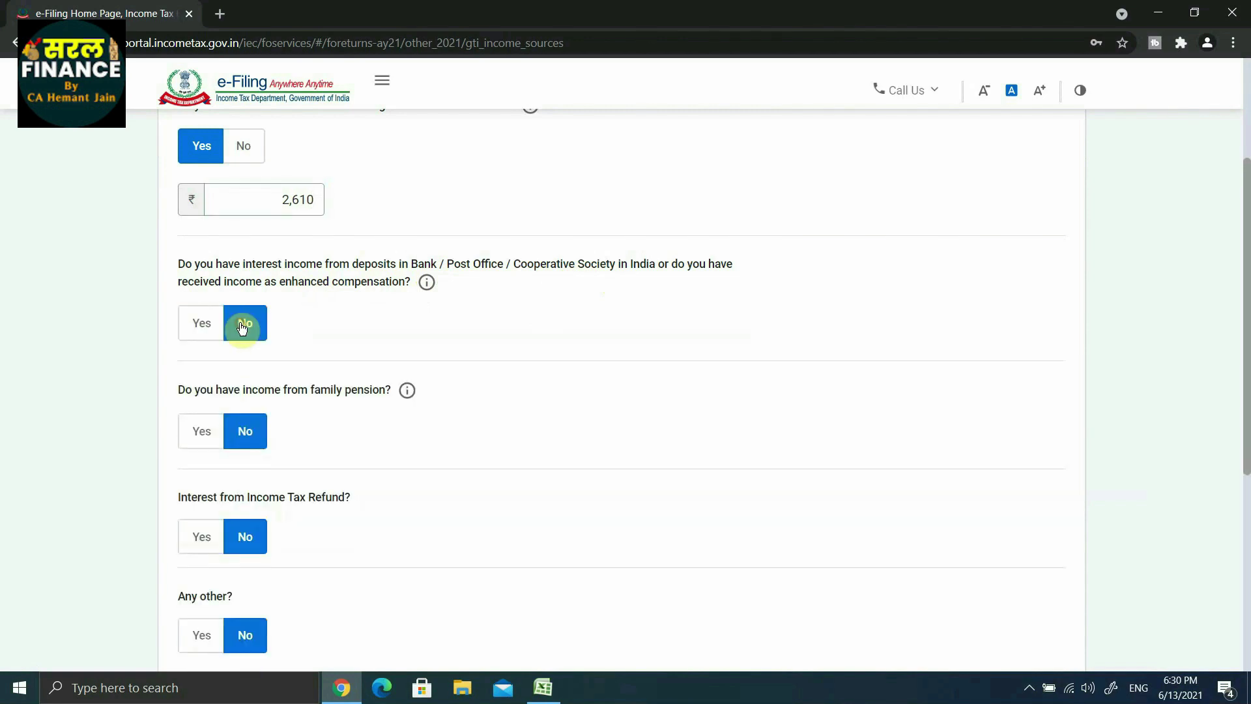
scroll(330, 333, "down", 6)
left_click(1037, 442)
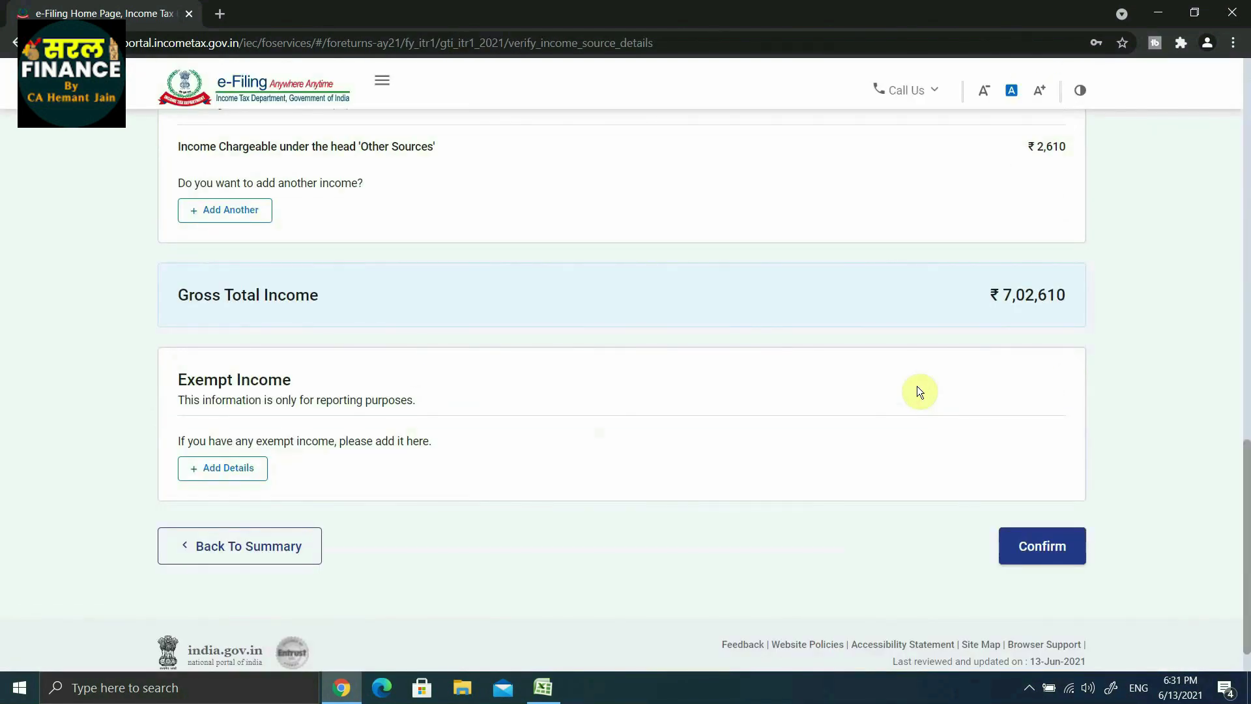
scroll(919, 391, "down", 1)
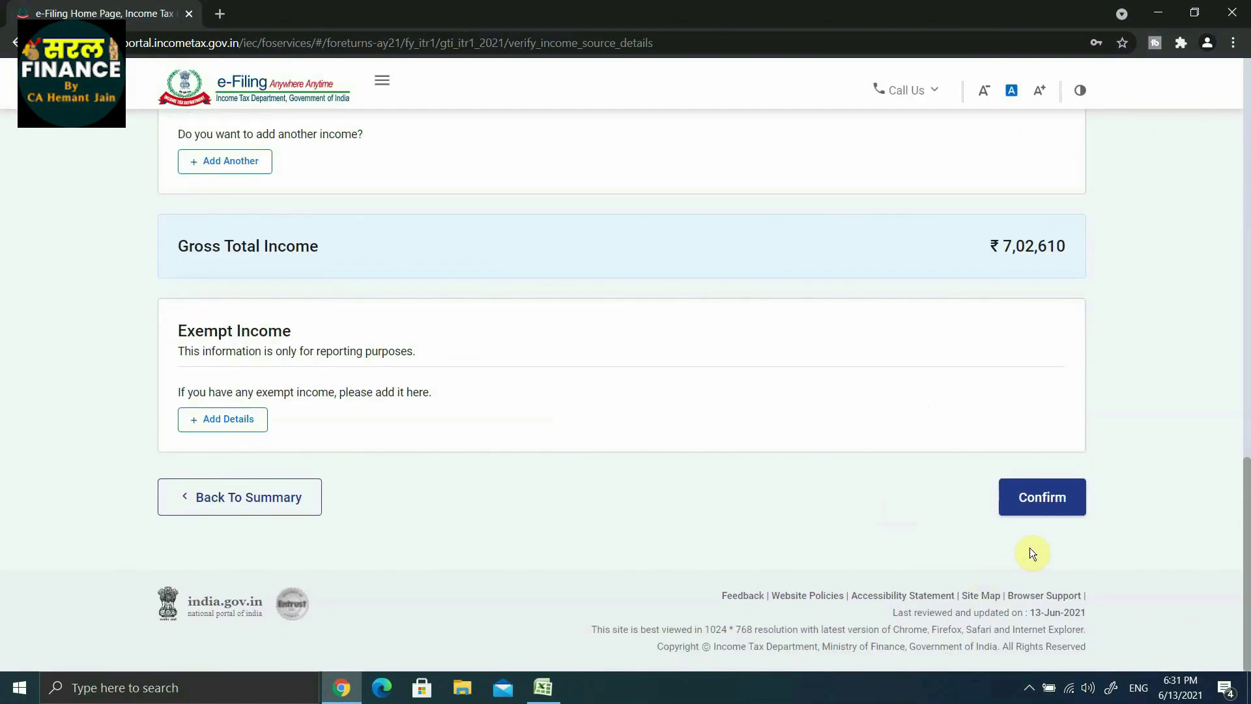
Step: Confirm the ₹7,02,610 Gross Total Income and open the Total Deductions section
left_click(1037, 497)
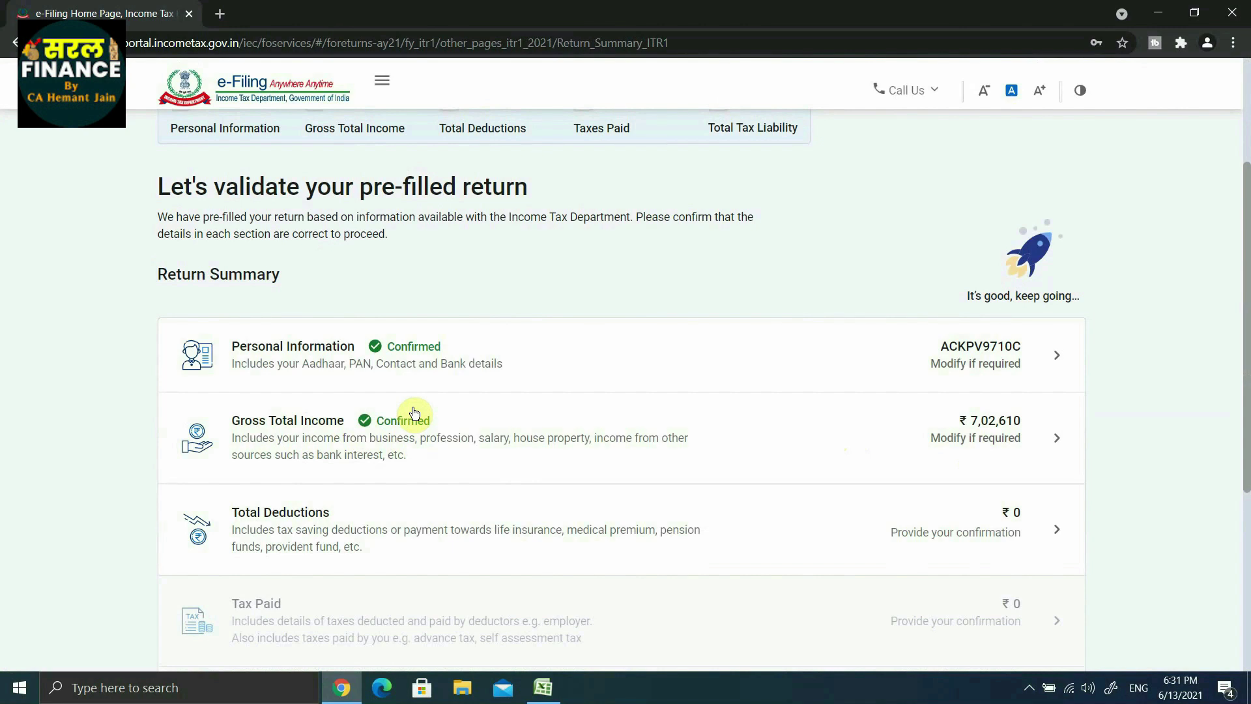
scroll(391, 436, "down", 1)
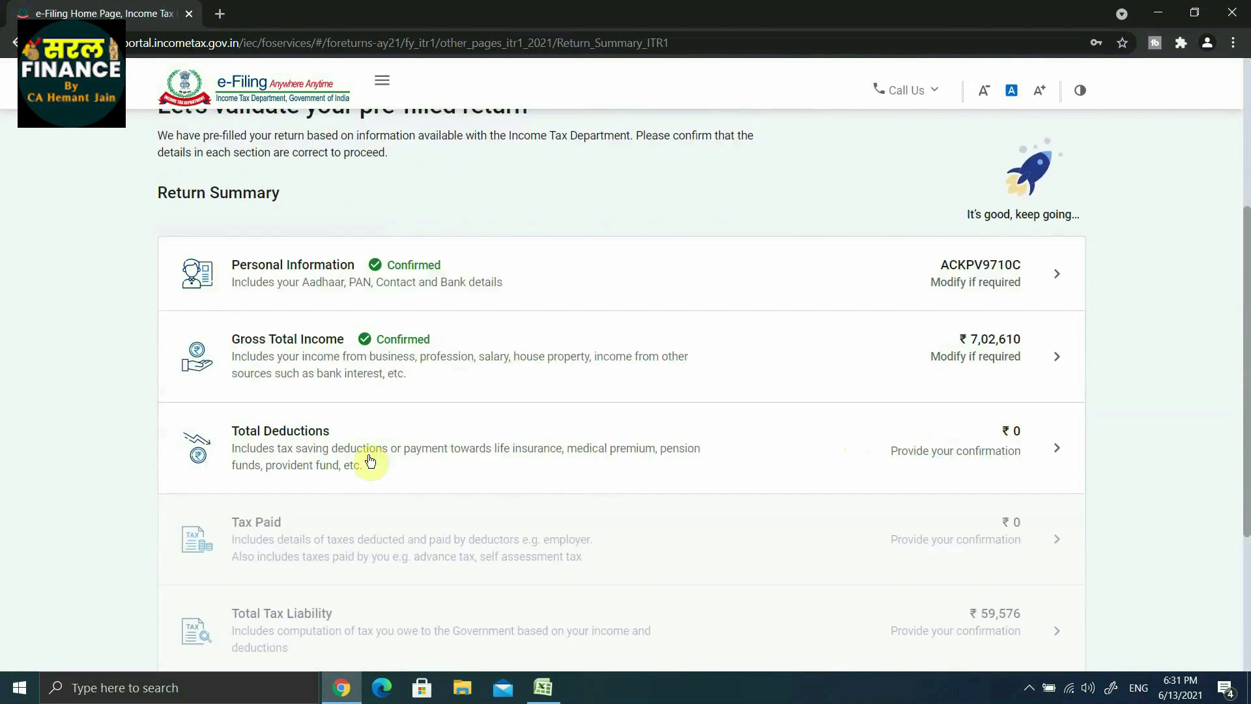
left_click(314, 438)
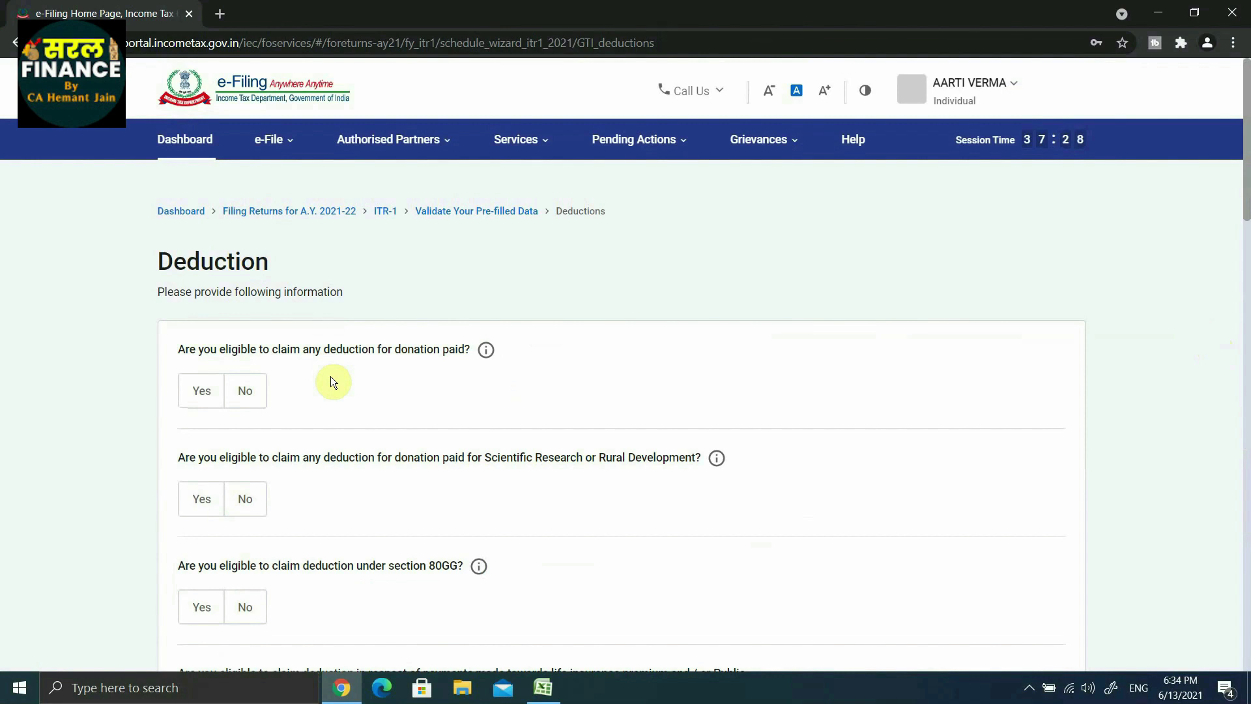
Step: Claim a Section 80C deduction of ₹55,000
scroll(330, 377, "down", 6)
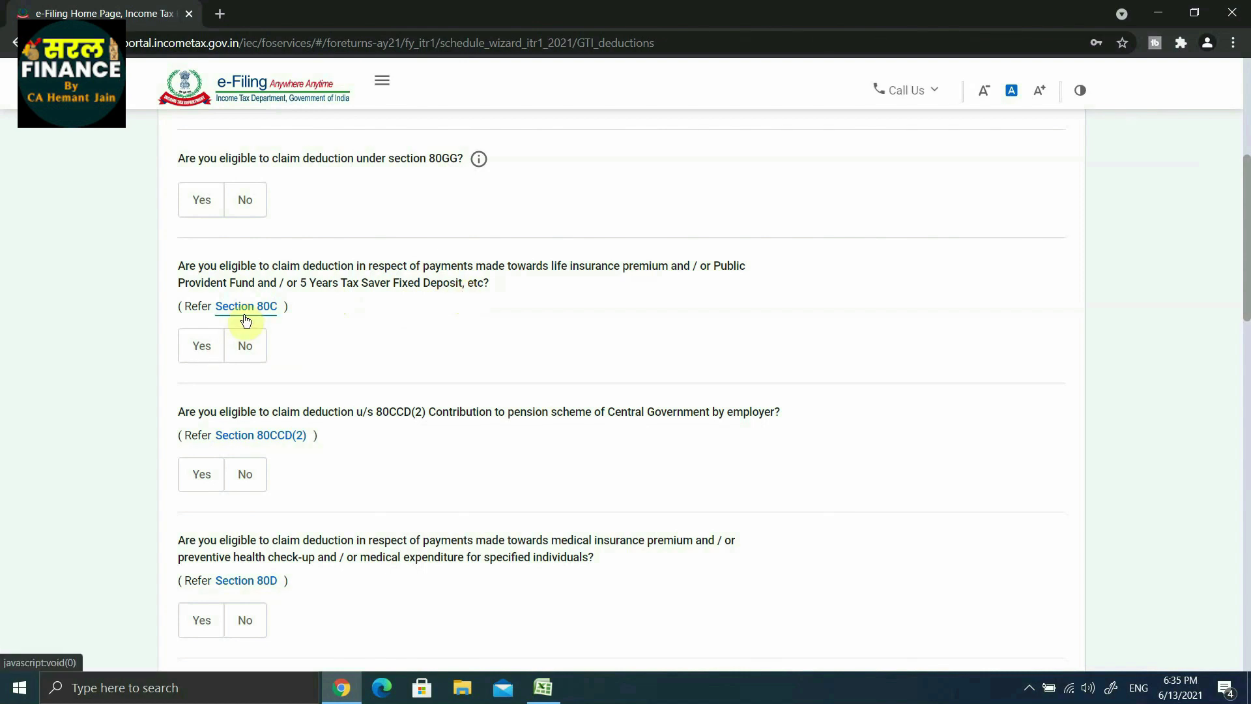
left_click(194, 354)
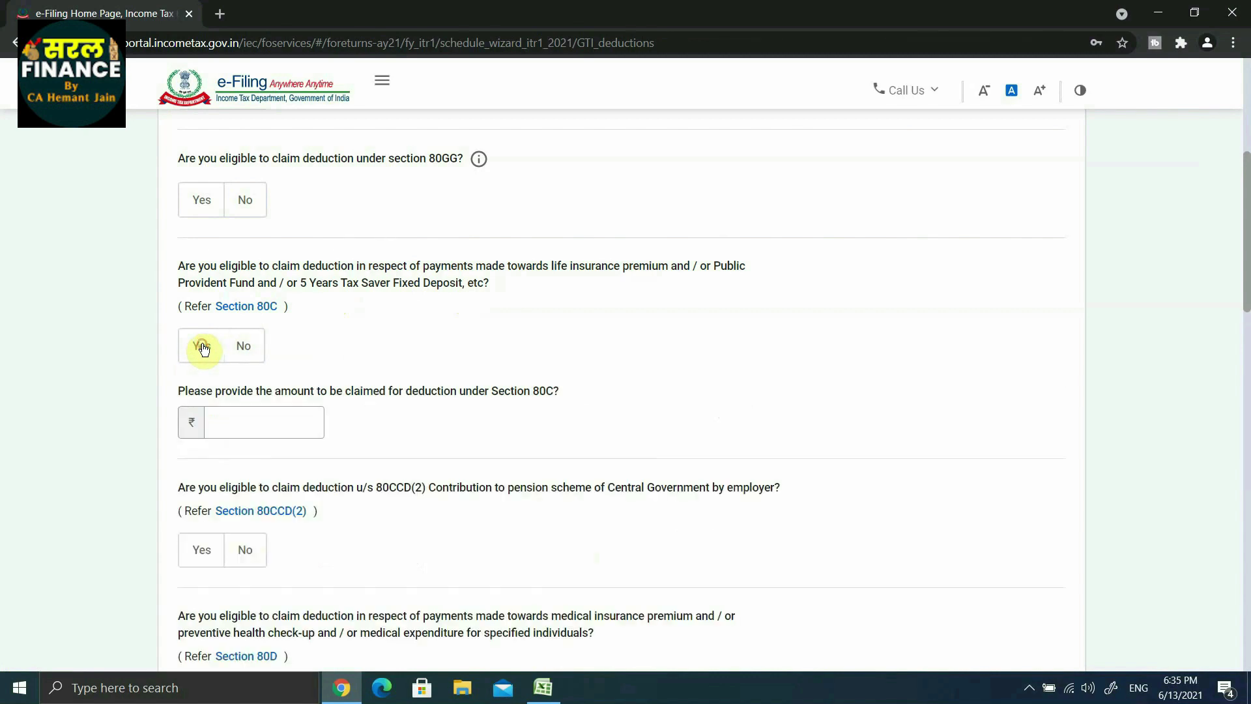
left_click(232, 427)
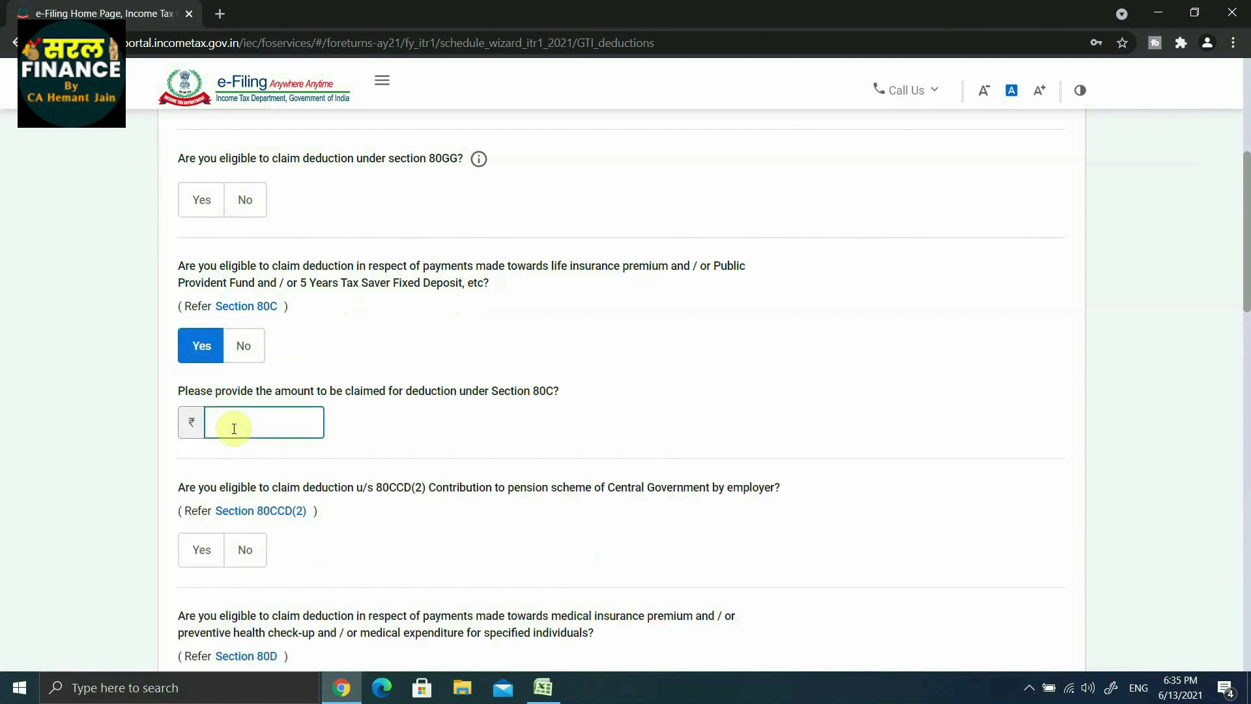
type("55000")
left_click(467, 456)
scroll(466, 456, "down", 5)
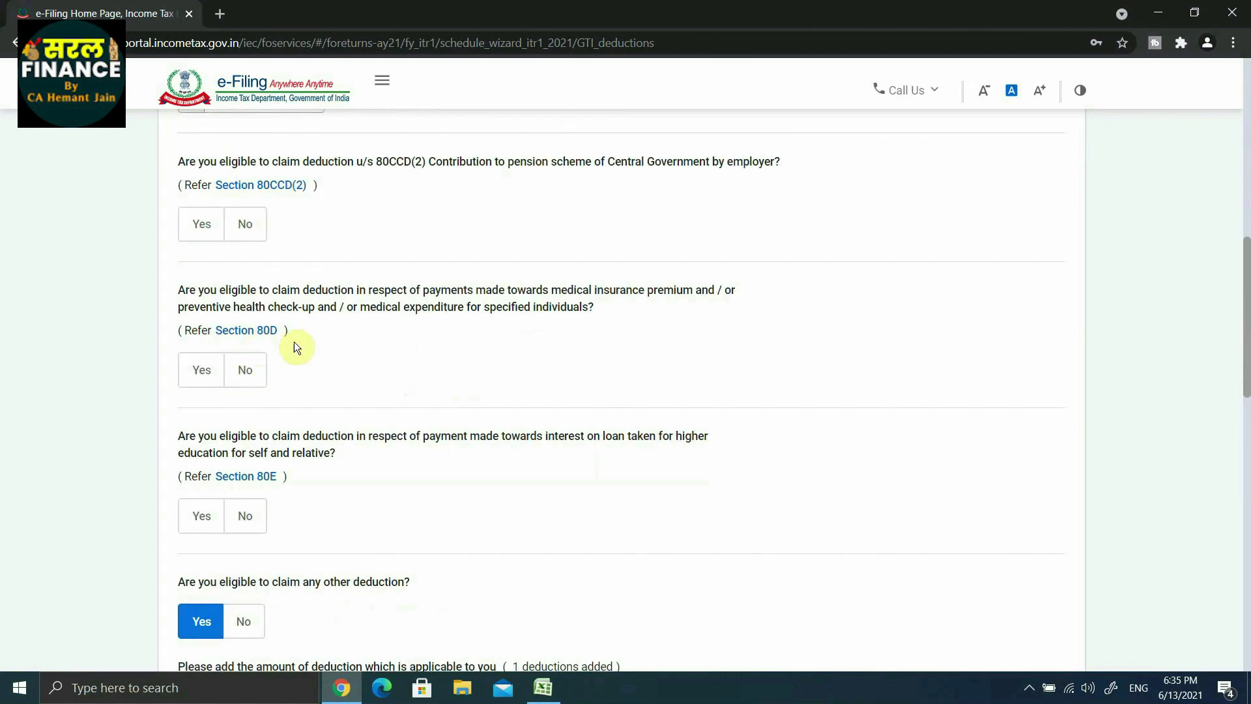
Step: Answer Yes for 80D and enter ₹2,610 under the 80TTA savings interest deduction
left_click(202, 370)
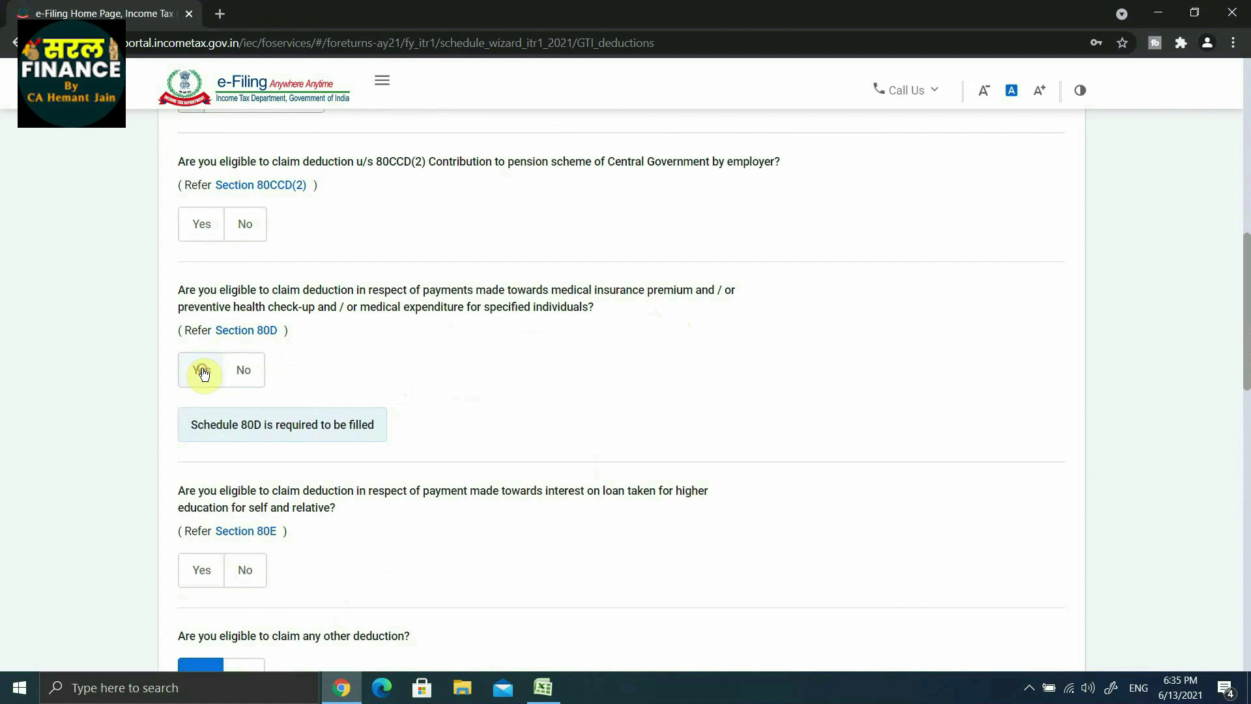
scroll(213, 281, "down", 2)
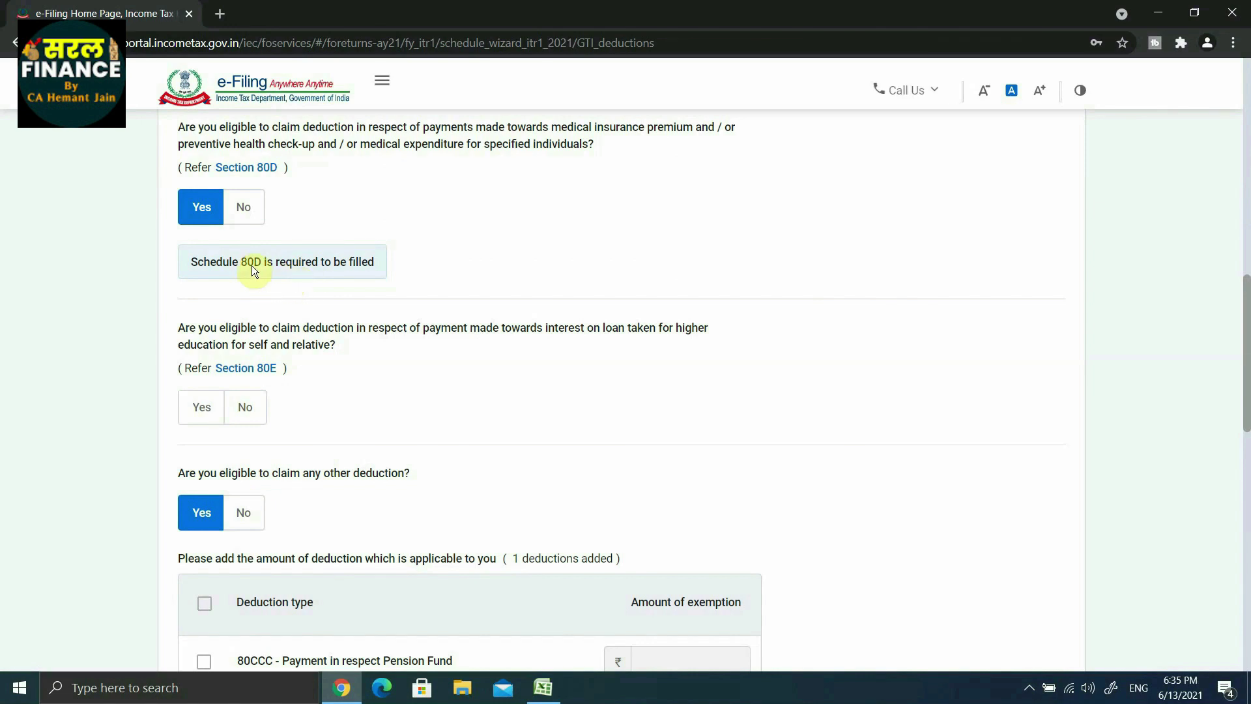
scroll(366, 378, "down", 12)
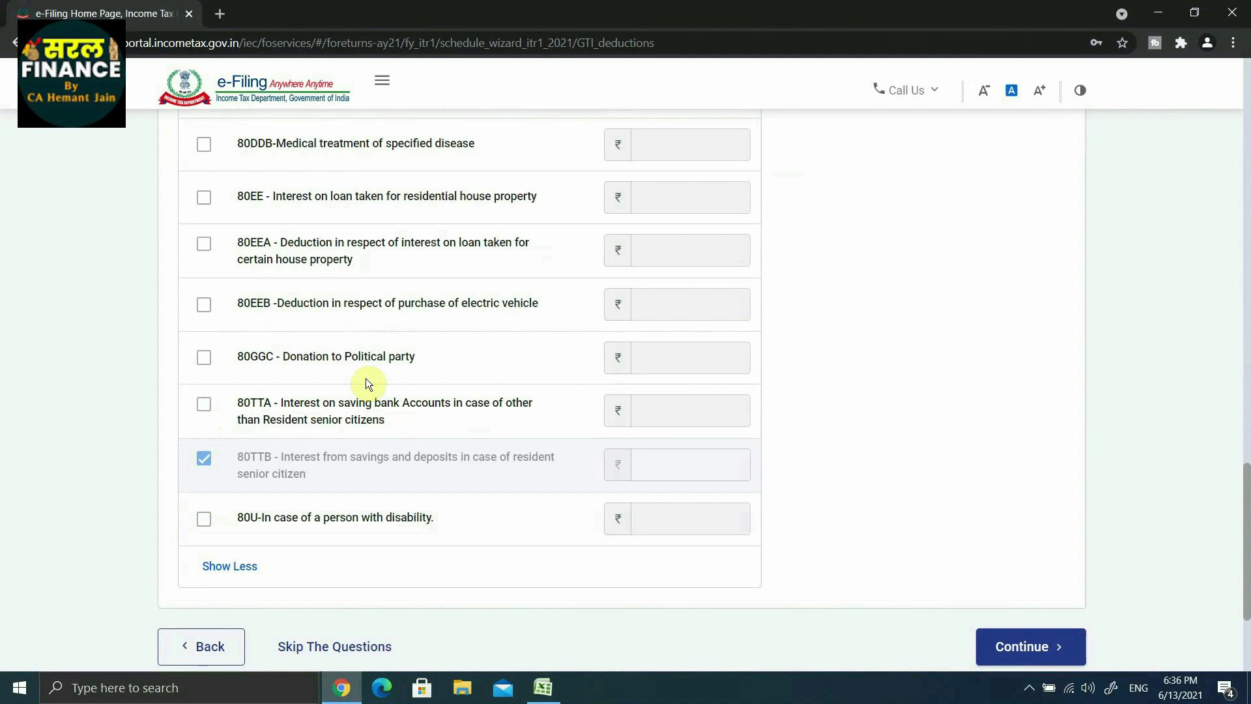
left_click(205, 405)
left_click(660, 412)
type("2,61")
type("0")
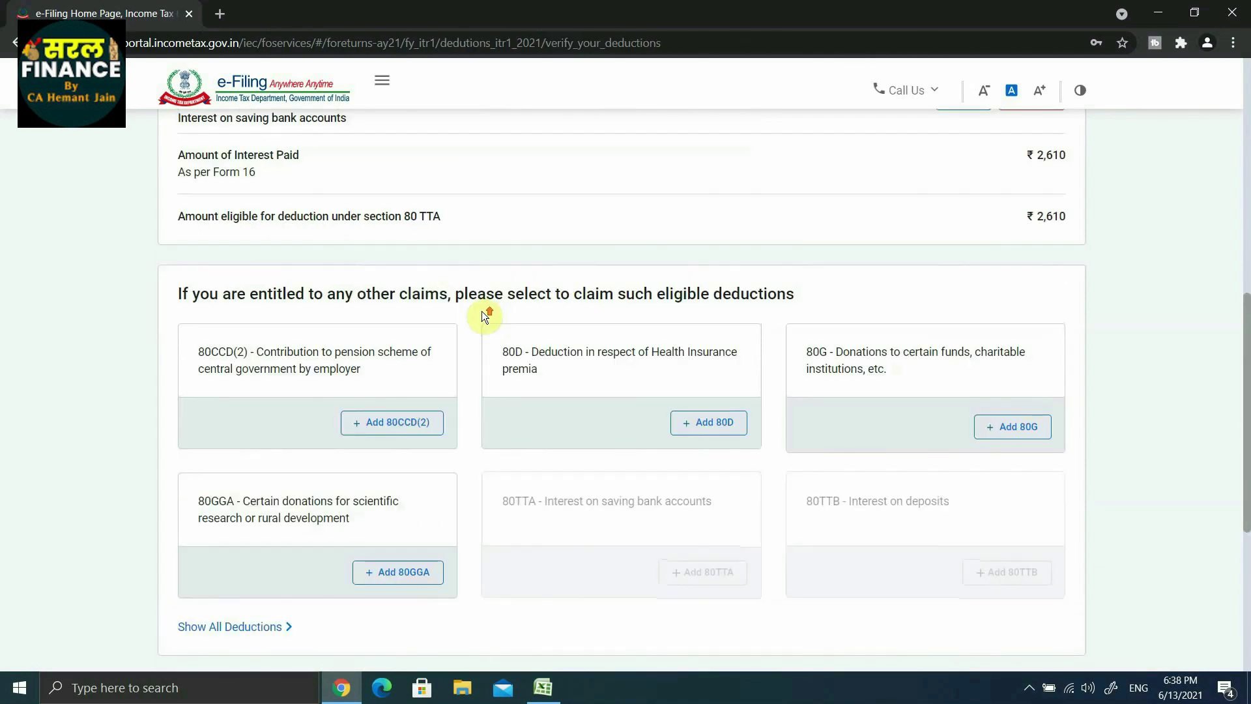
scroll(483, 317, "up", 4)
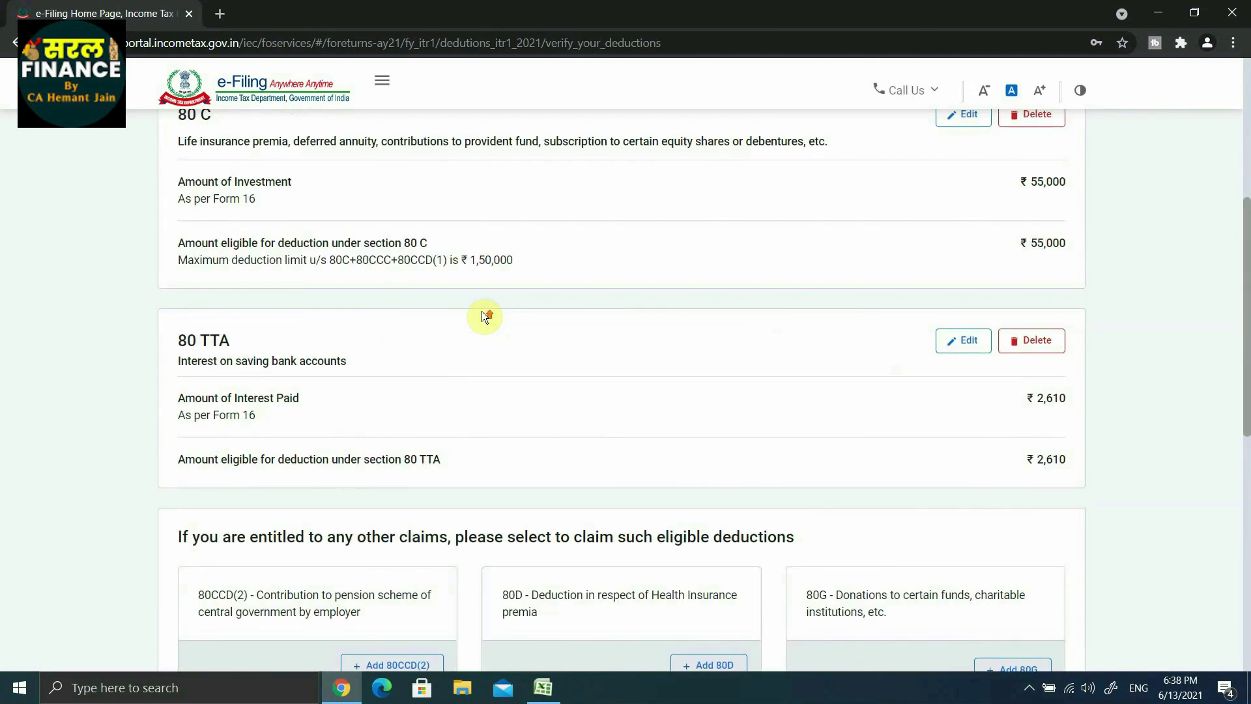
scroll(483, 317, "up", 4)
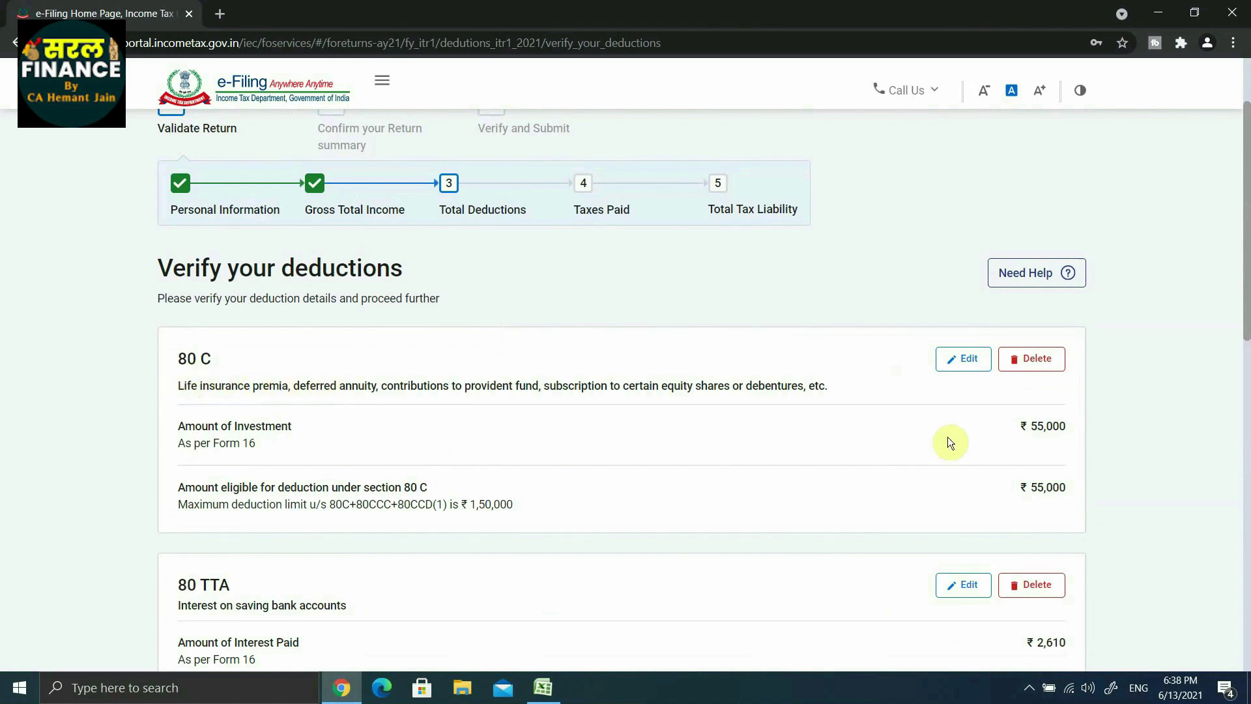
scroll(1083, 435, "down", 2)
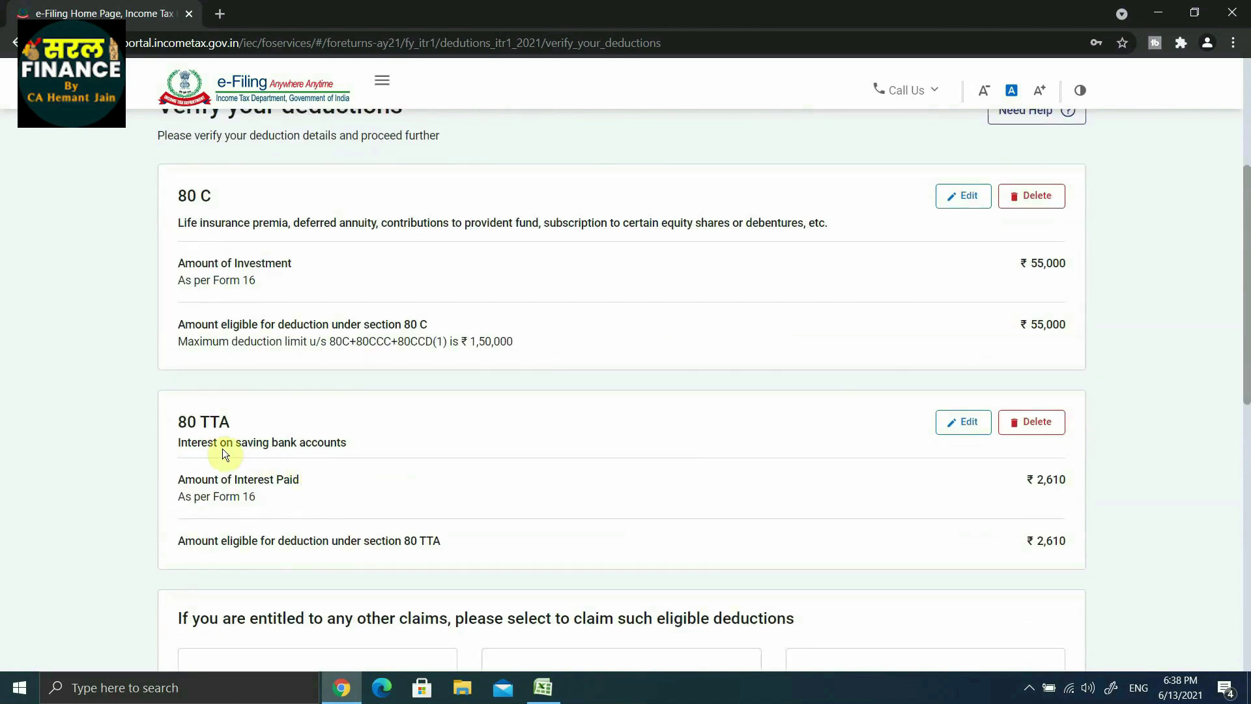
scroll(1082, 495, "down", 2)
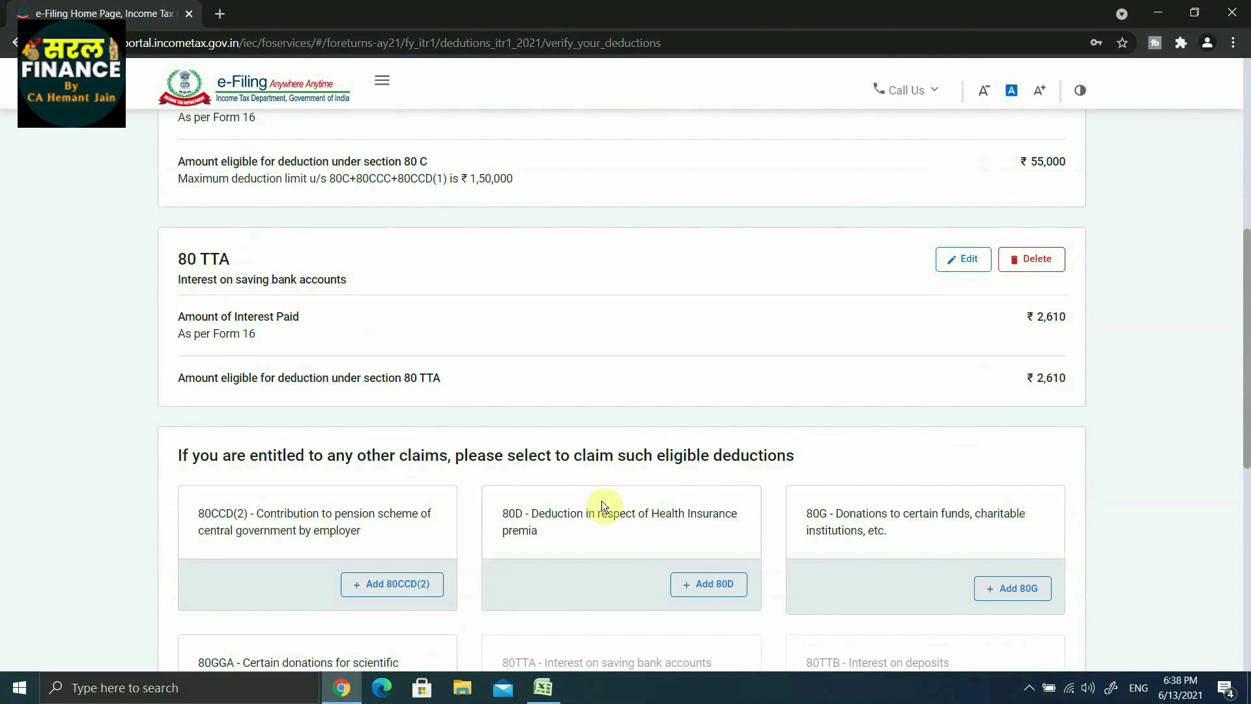
scroll(474, 500, "down", 2)
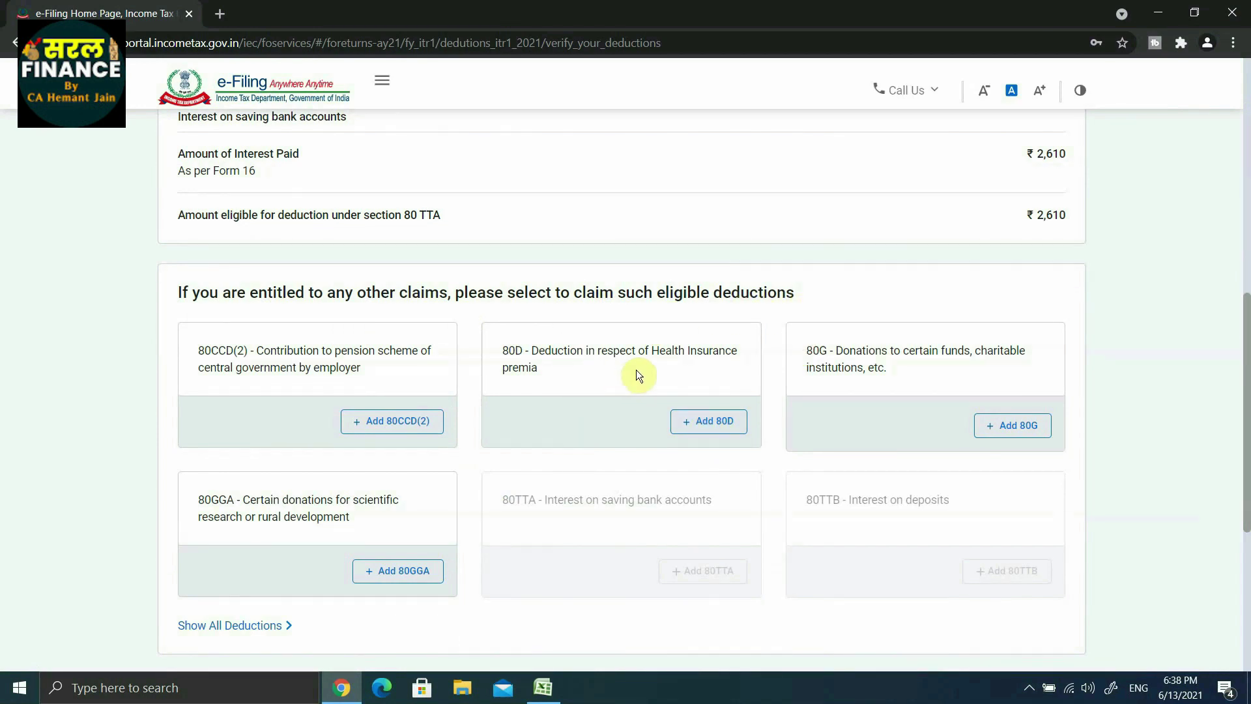
Step: Add a ₹15,000 self and family health insurance 80D claim, senior citizen No, and save
left_click(709, 425)
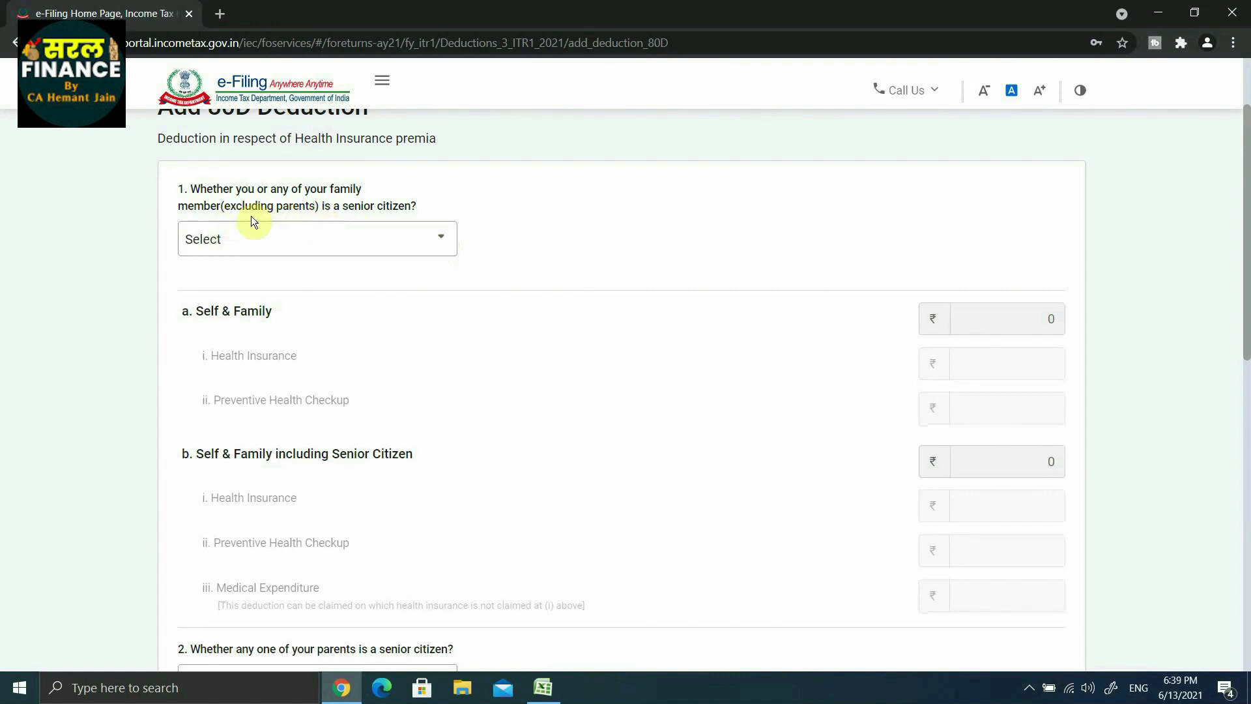
left_click(318, 238)
left_click(295, 220)
scroll(249, 315, "down", 1)
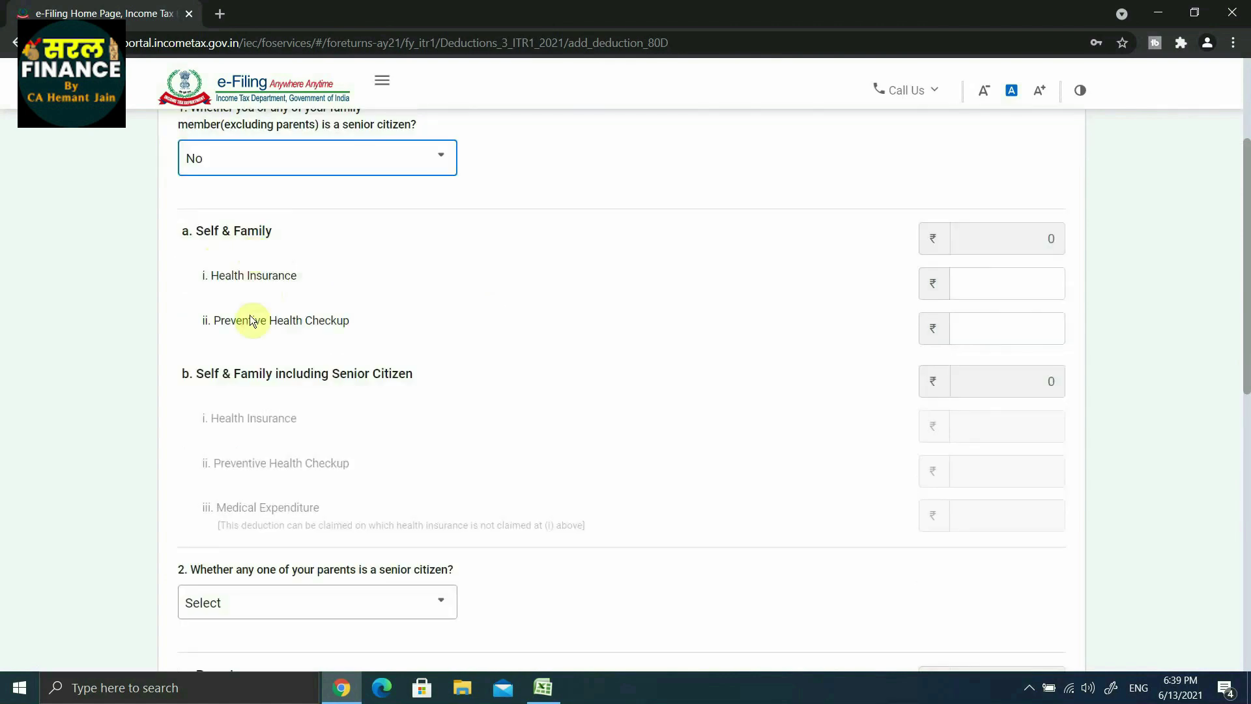
left_click(970, 289)
type("150000")
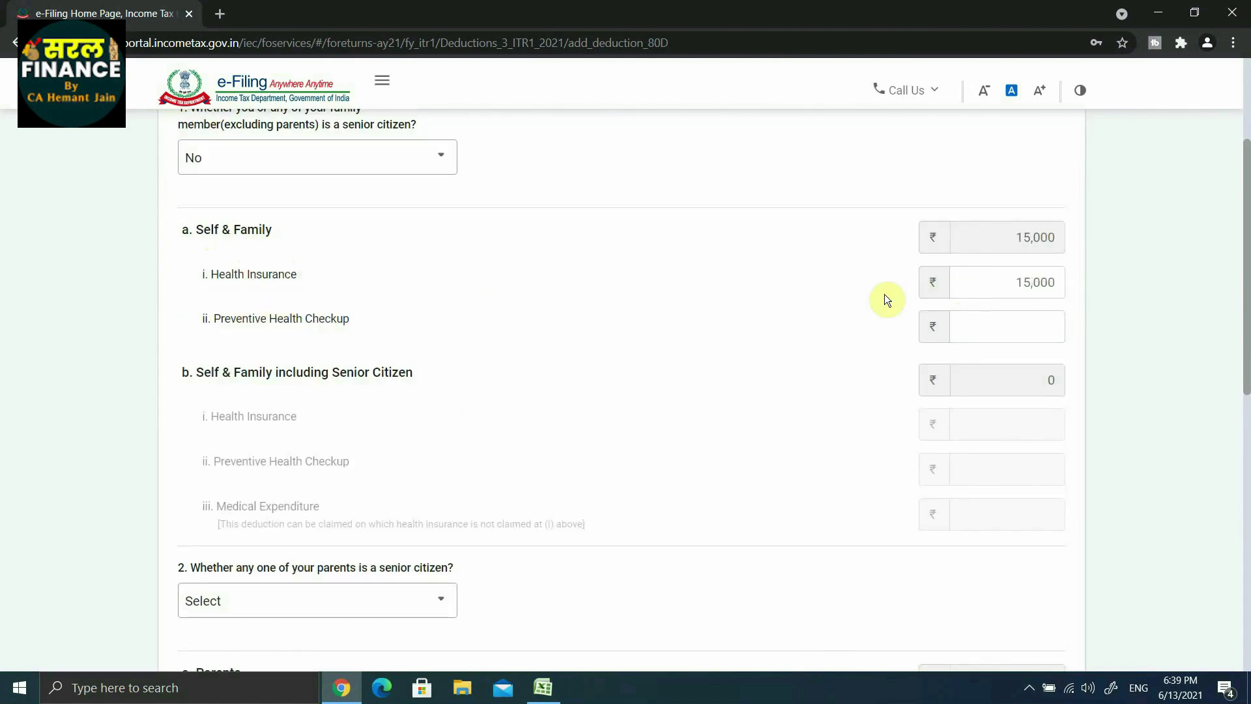
scroll(885, 300, "down", 10)
left_click(1045, 456)
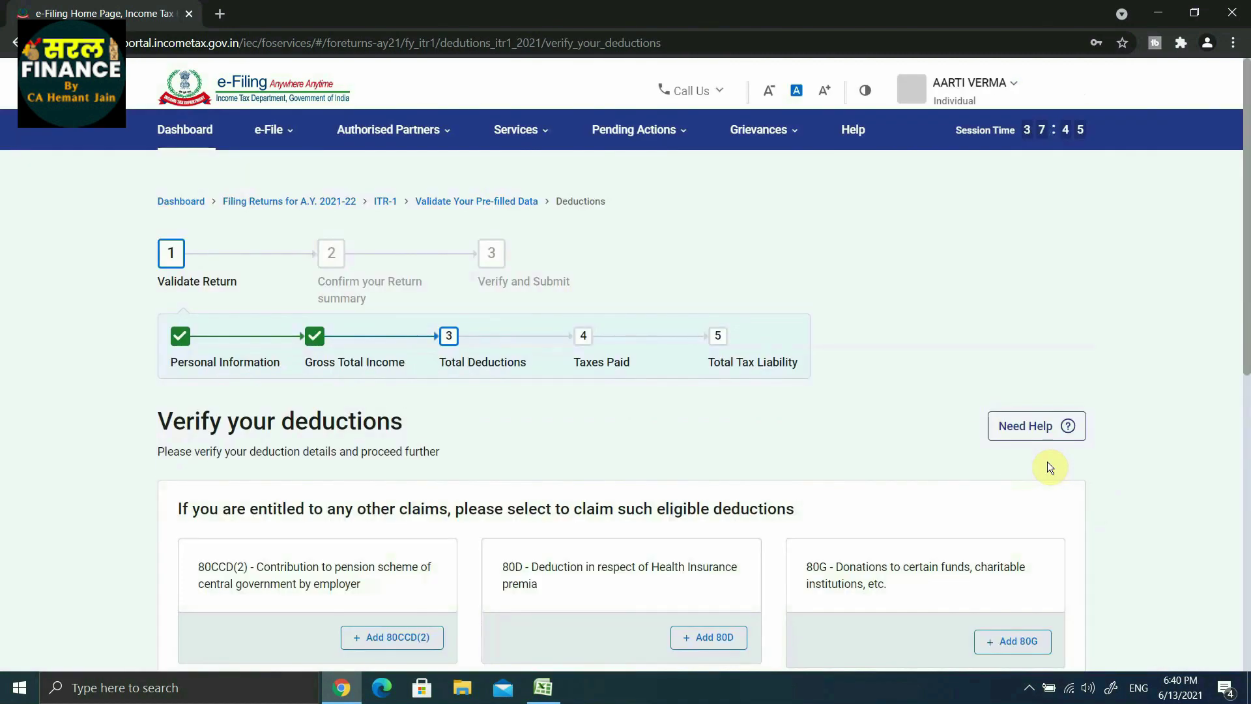
Step: Confirm deductions of ₹72,610 and open the Tax Paid details
scroll(832, 422, "down", 15)
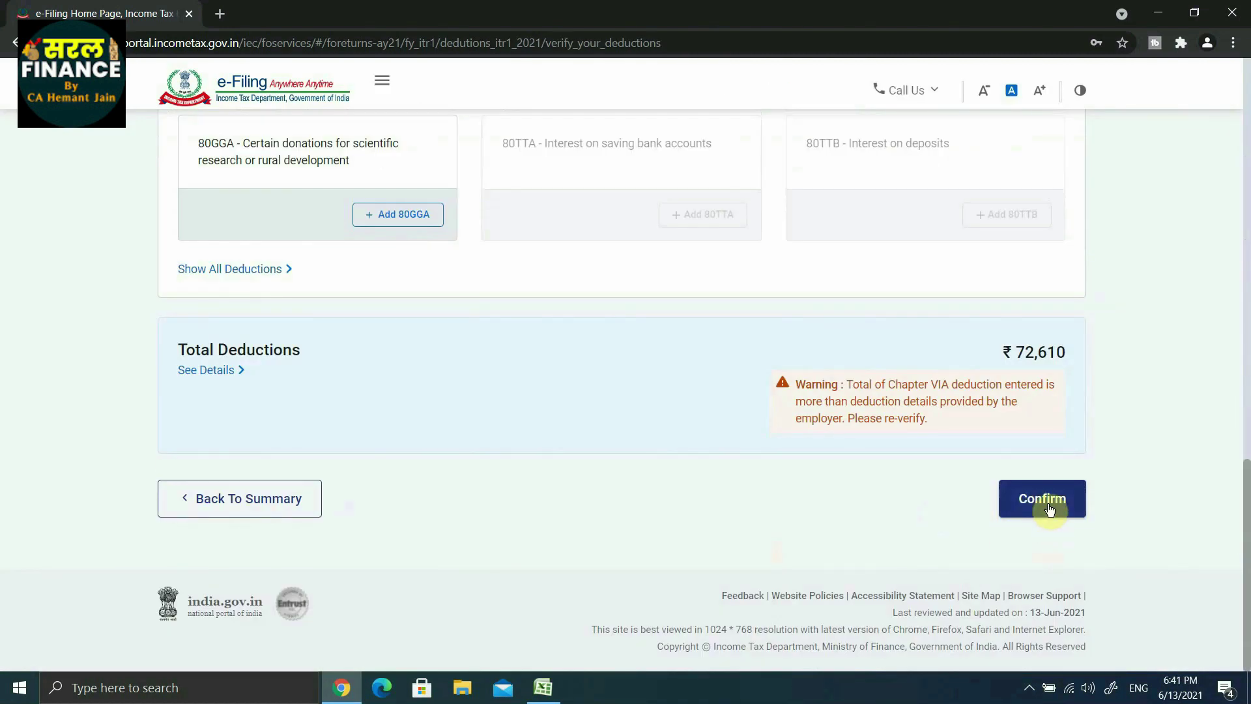
left_click(1041, 499)
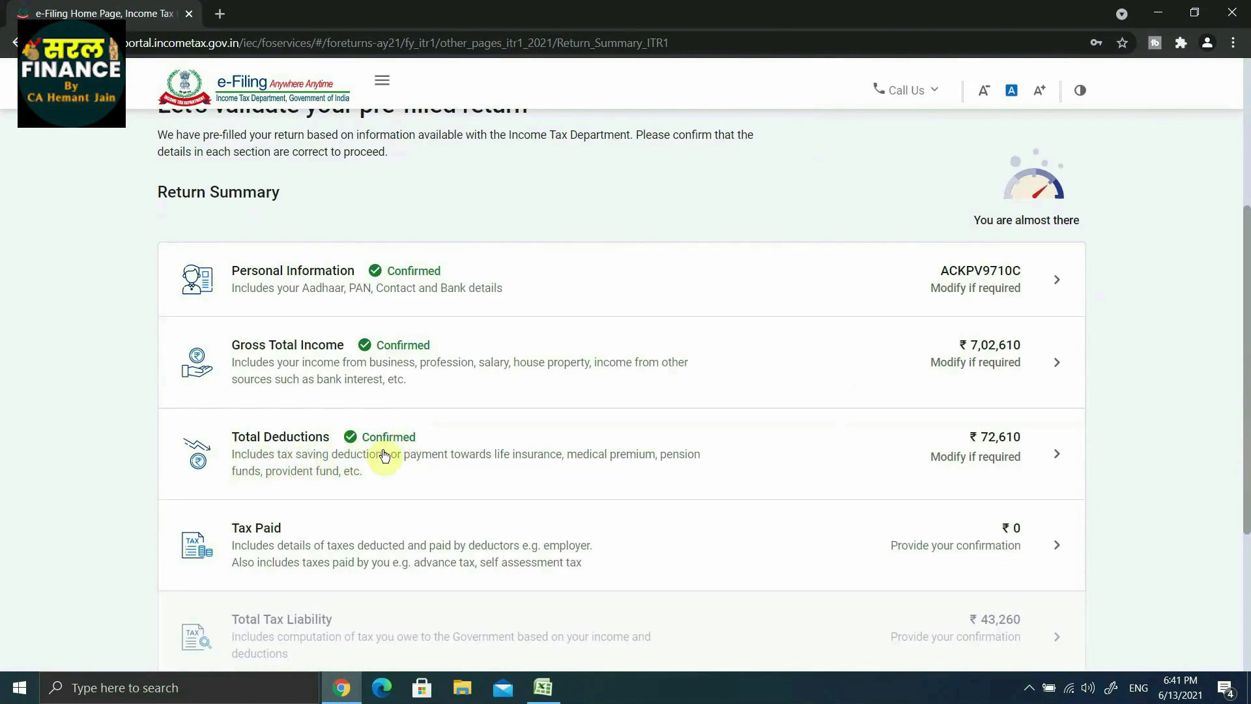
scroll(384, 454, "down", 2)
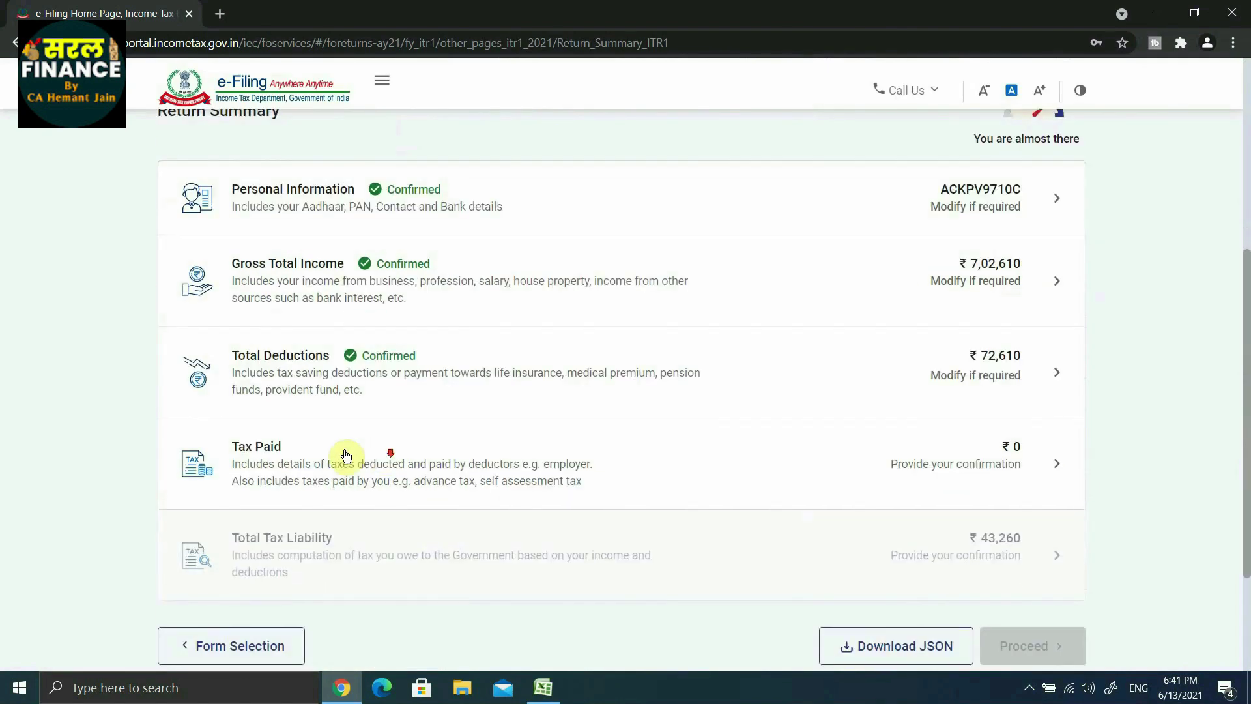
left_click(265, 448)
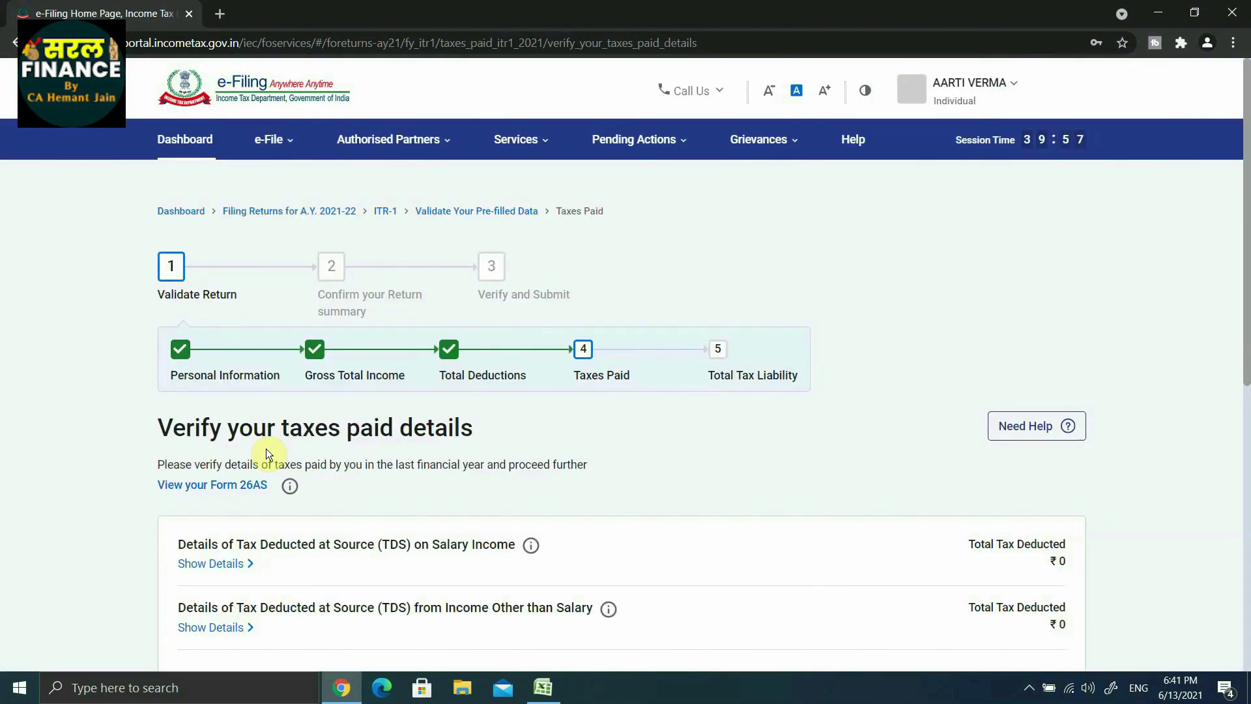
Step: Review the taxes paid page showing ₹0 from every source and confirm it
scroll(265, 453, "down", 4)
scroll(304, 523, "down", 1)
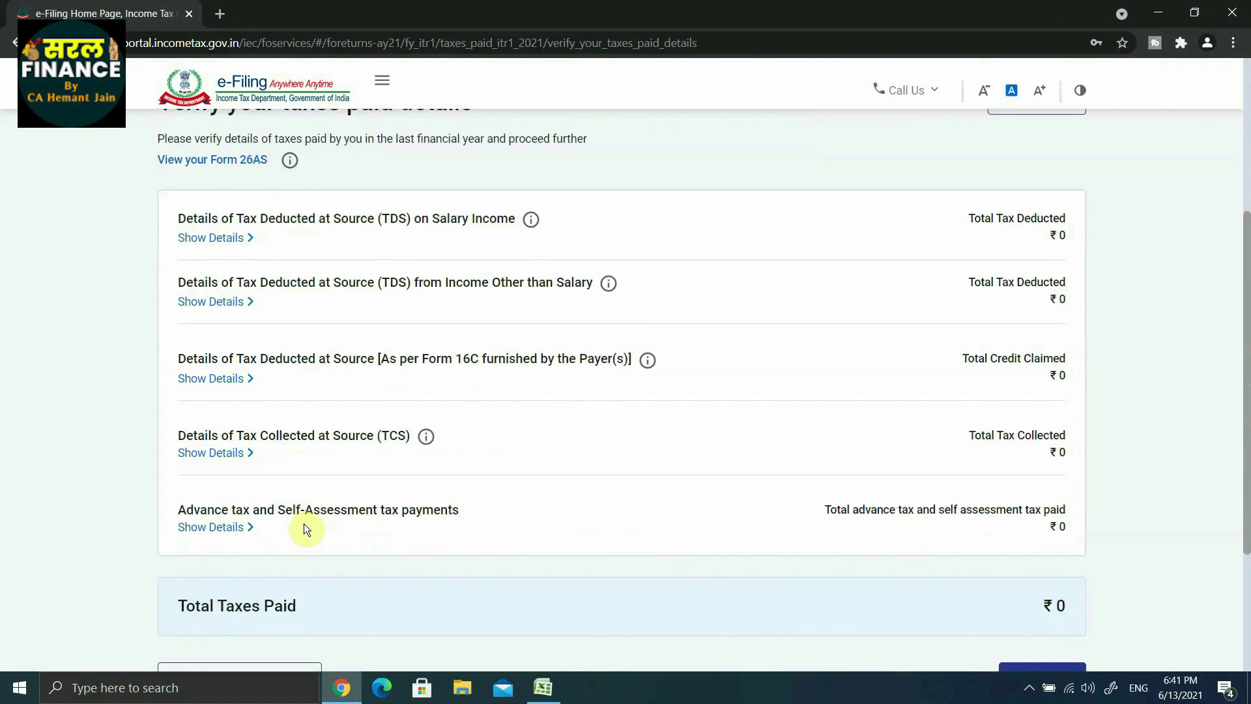
scroll(307, 469, "up", 2)
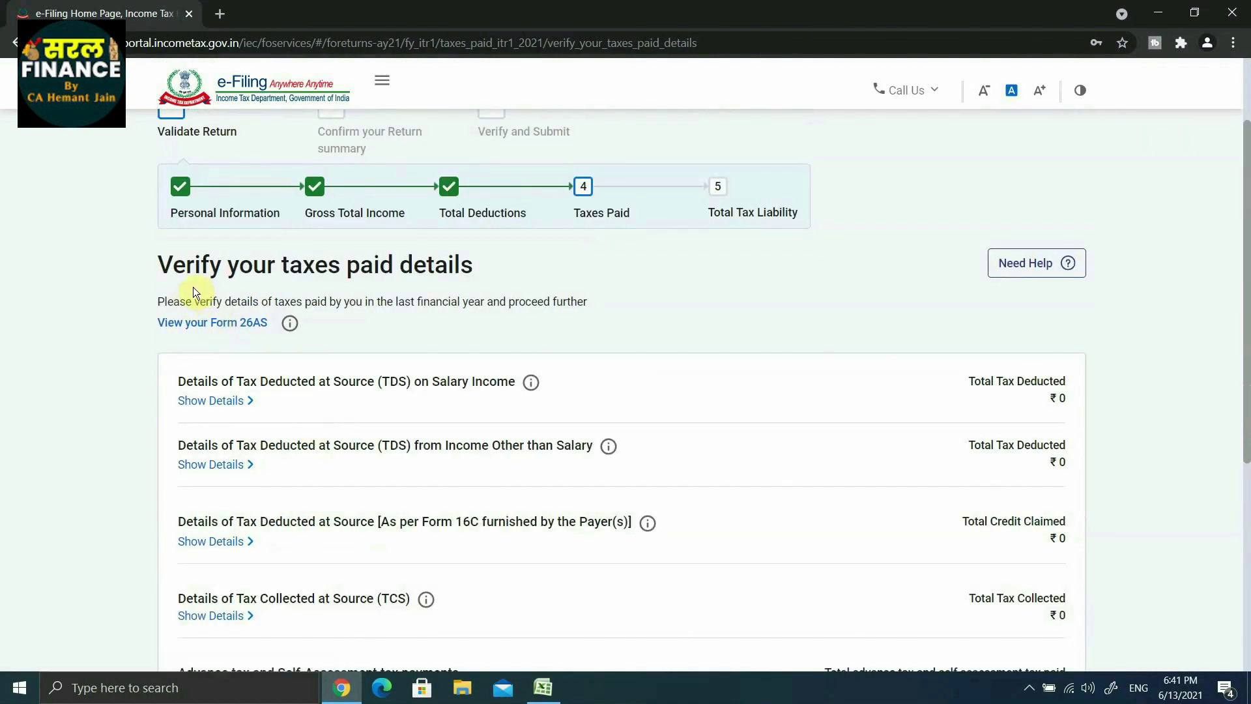
scroll(512, 289, "down", 1)
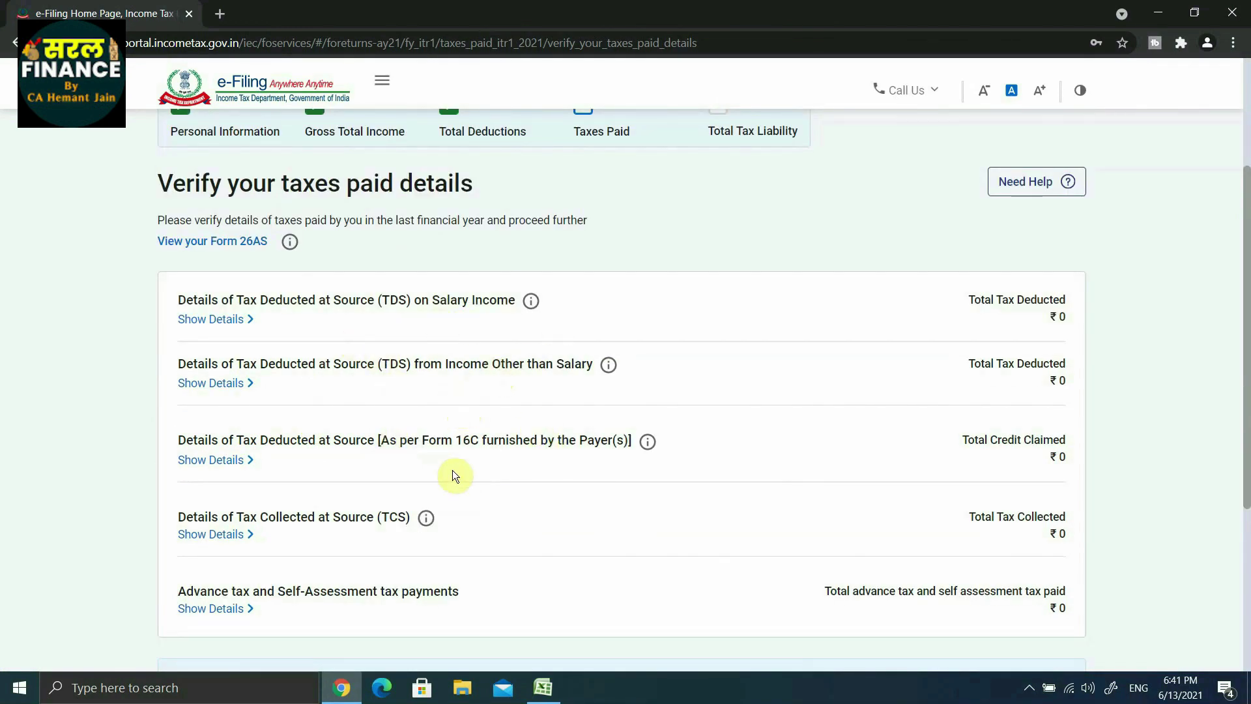
scroll(435, 540, "down", 2)
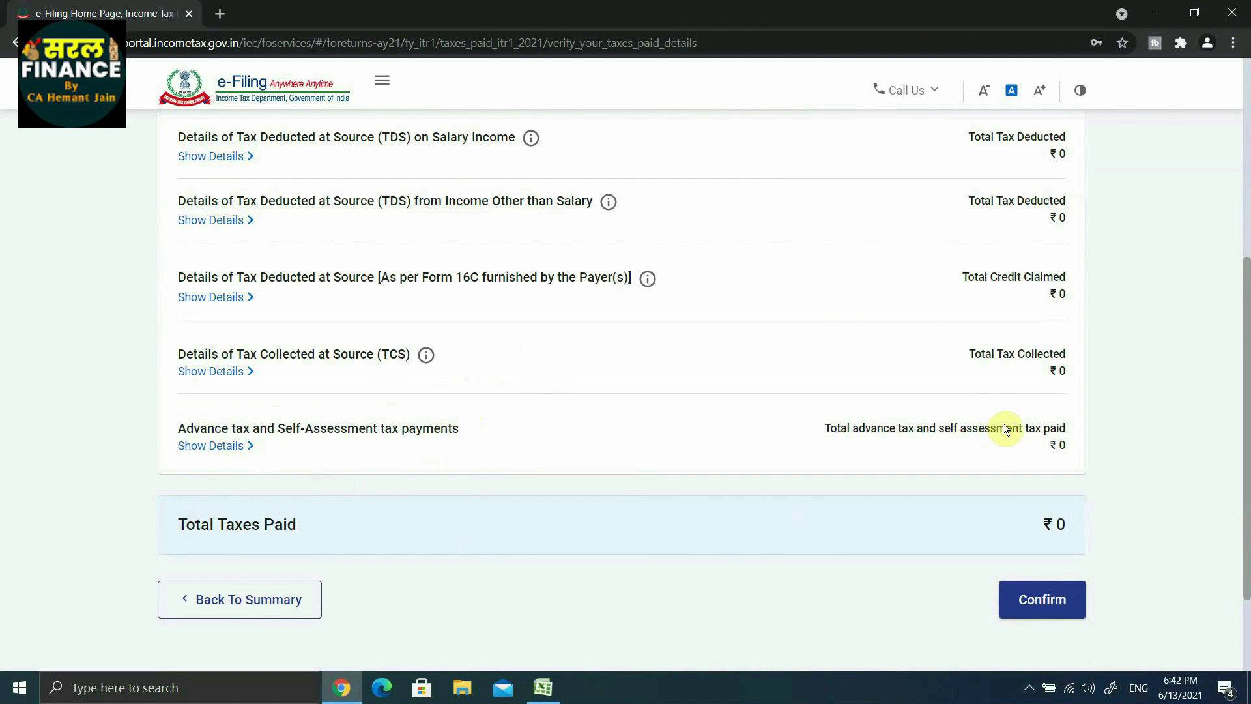
scroll(921, 426, "up", 2)
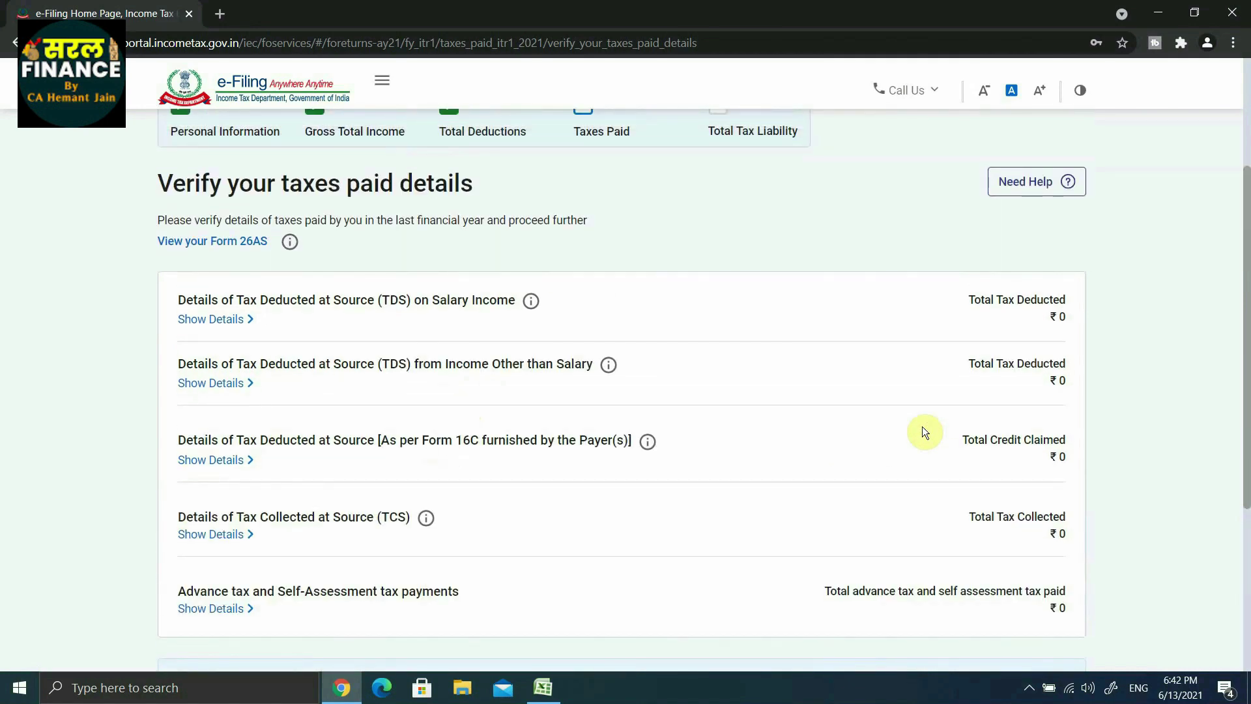
scroll(922, 424, "down", 2)
scroll(951, 254, "up", 1)
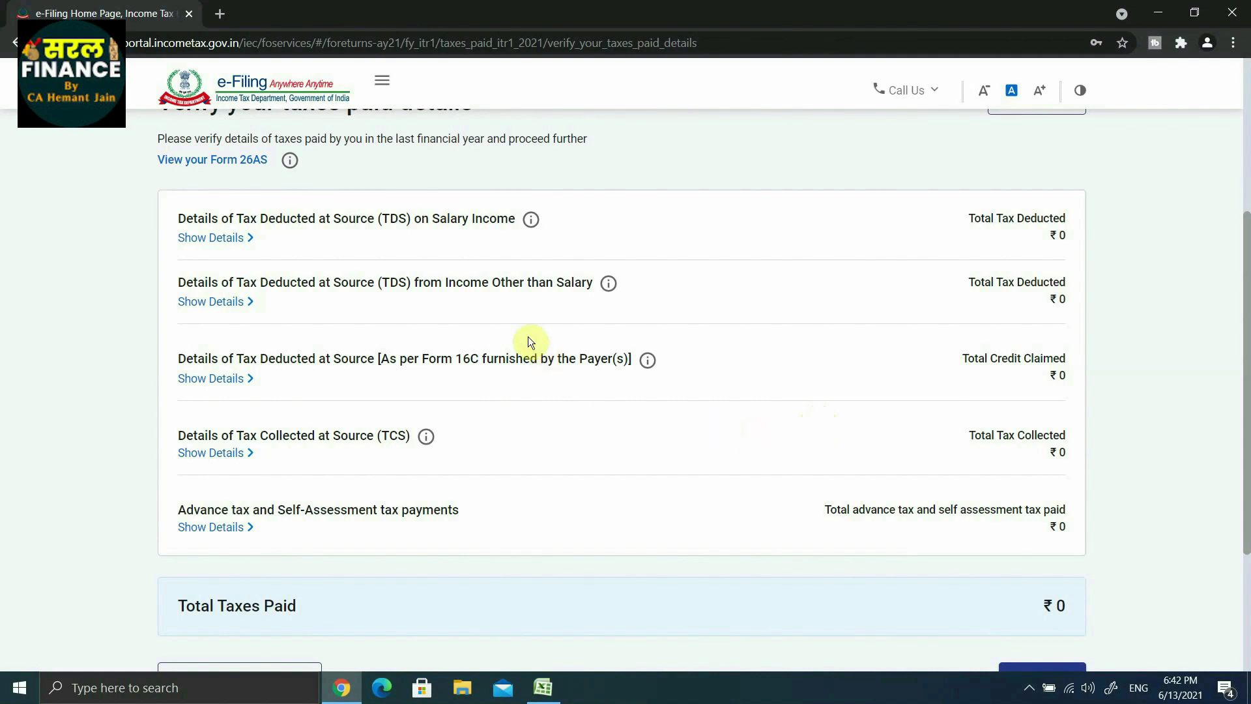
scroll(569, 425, "down", 1)
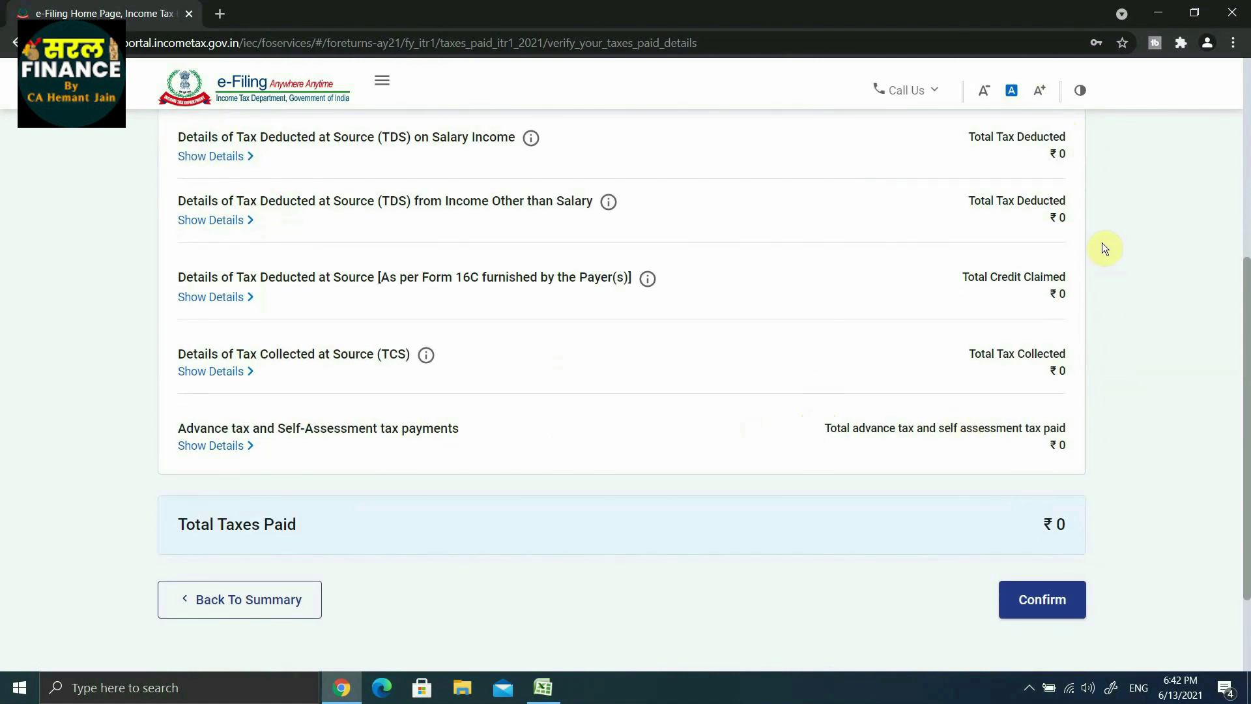
left_click(1045, 601)
Step: Open the Total Tax Liability details from the Return Summary
scroll(345, 482, "down", 6)
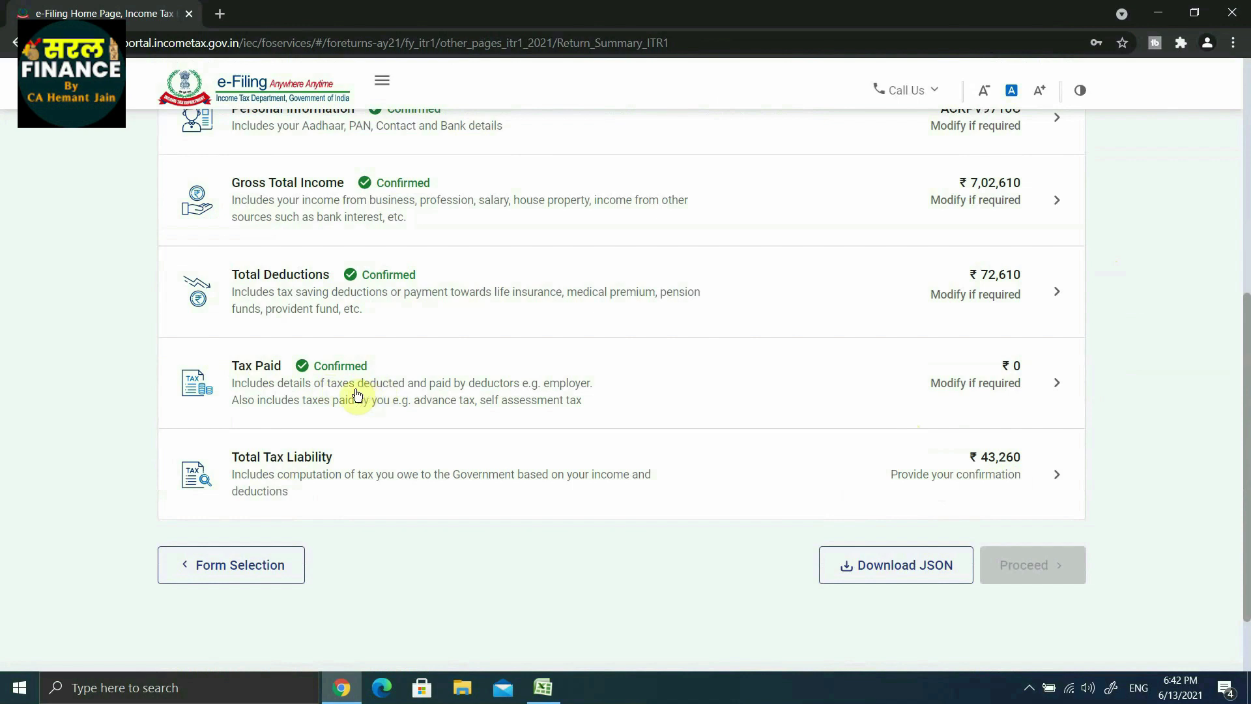
left_click(299, 461)
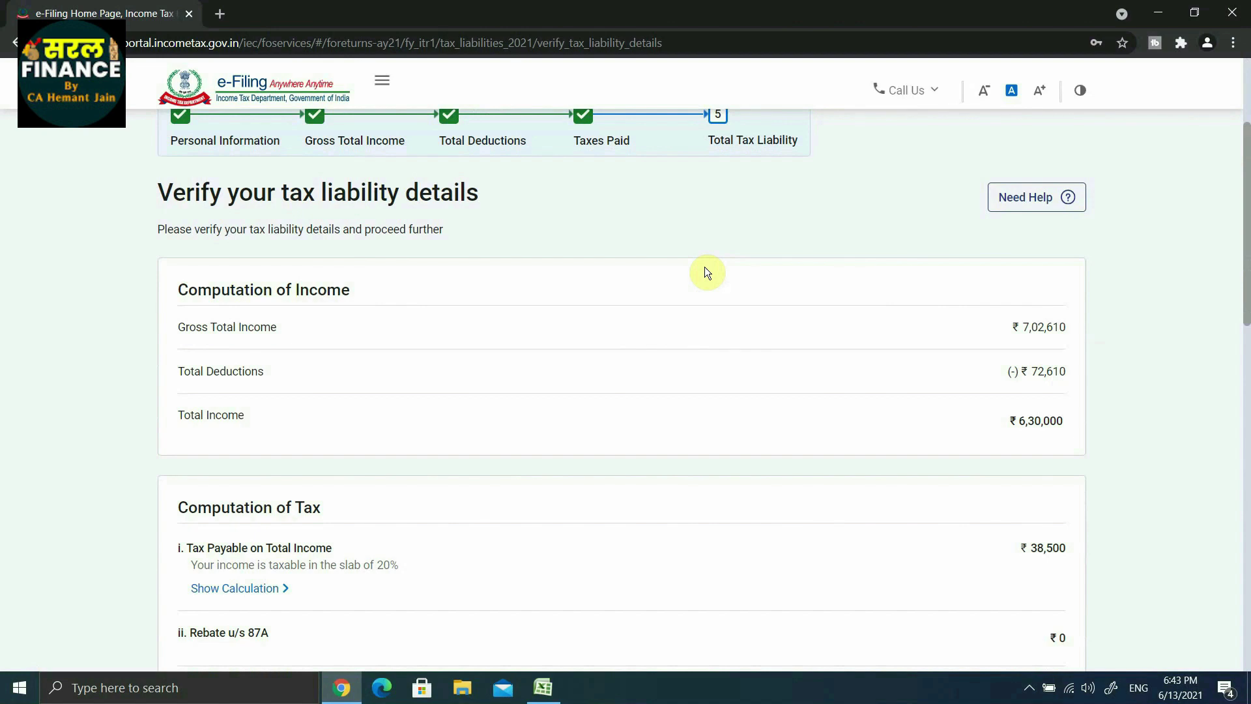
Step: Review the ₹43,260 tax, fee and interest breakdown and confirm the tax liability
scroll(975, 259, "down", 2)
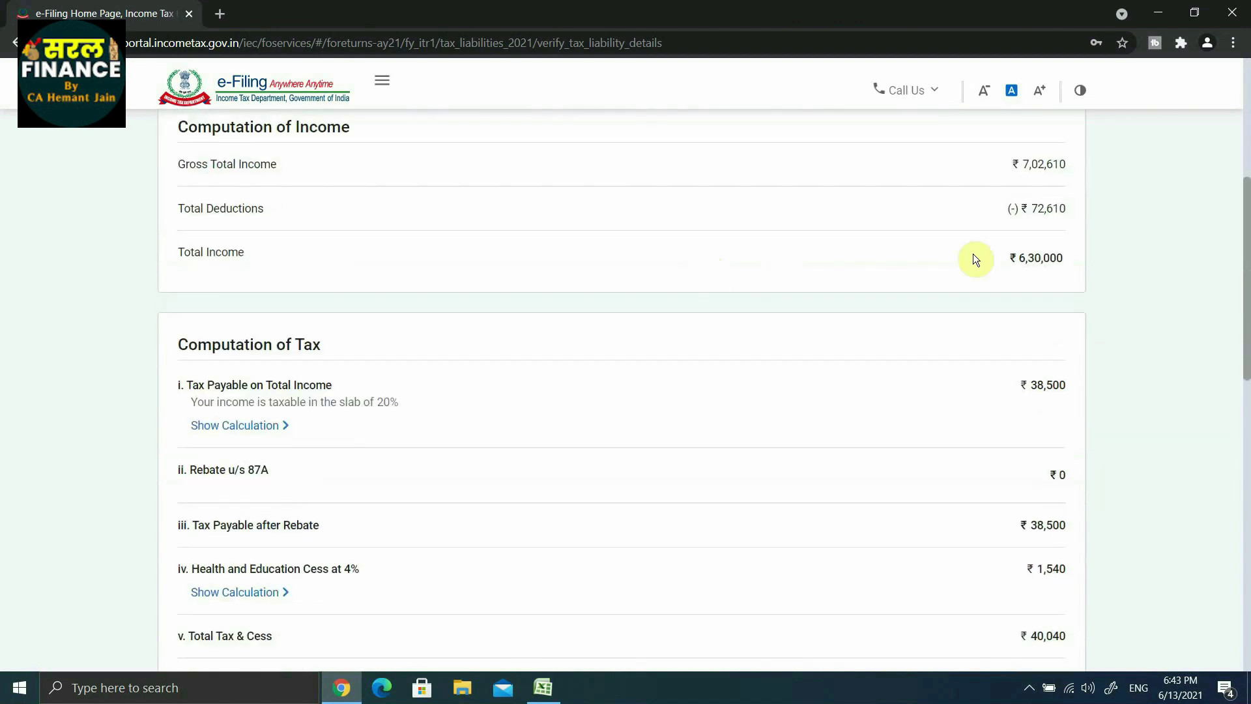
scroll(1061, 233, "up", 1)
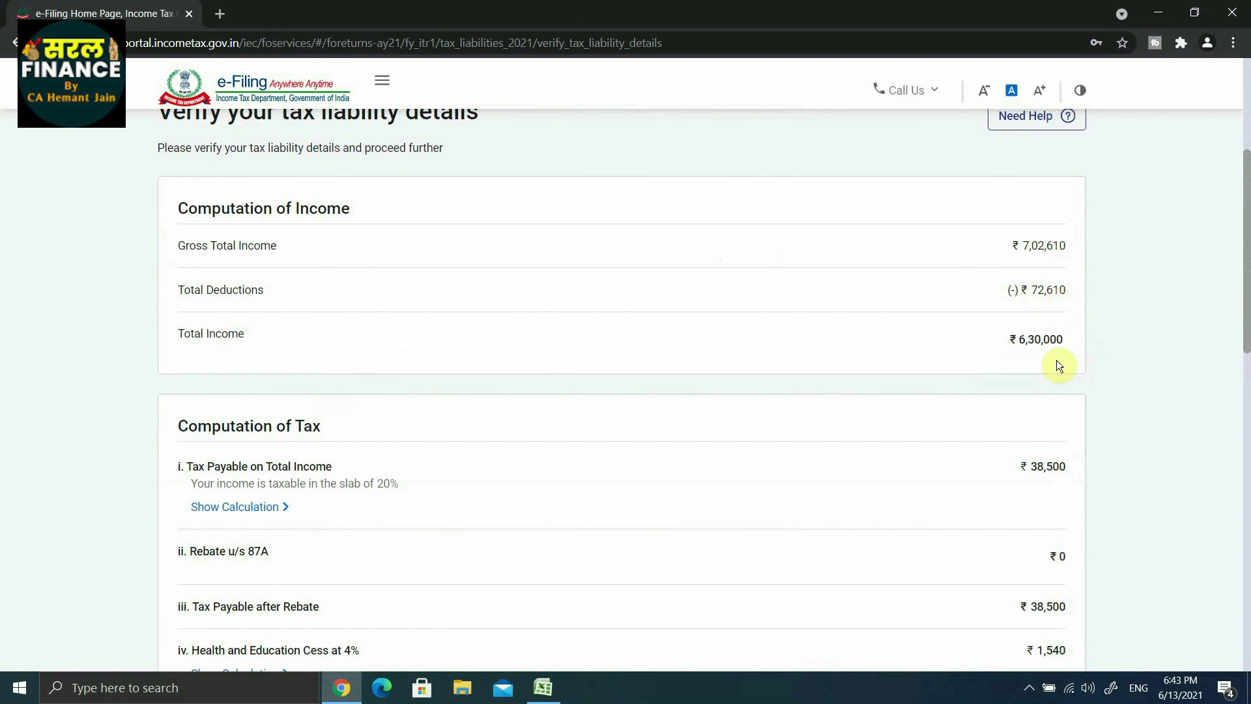
scroll(1057, 360, "down", 3)
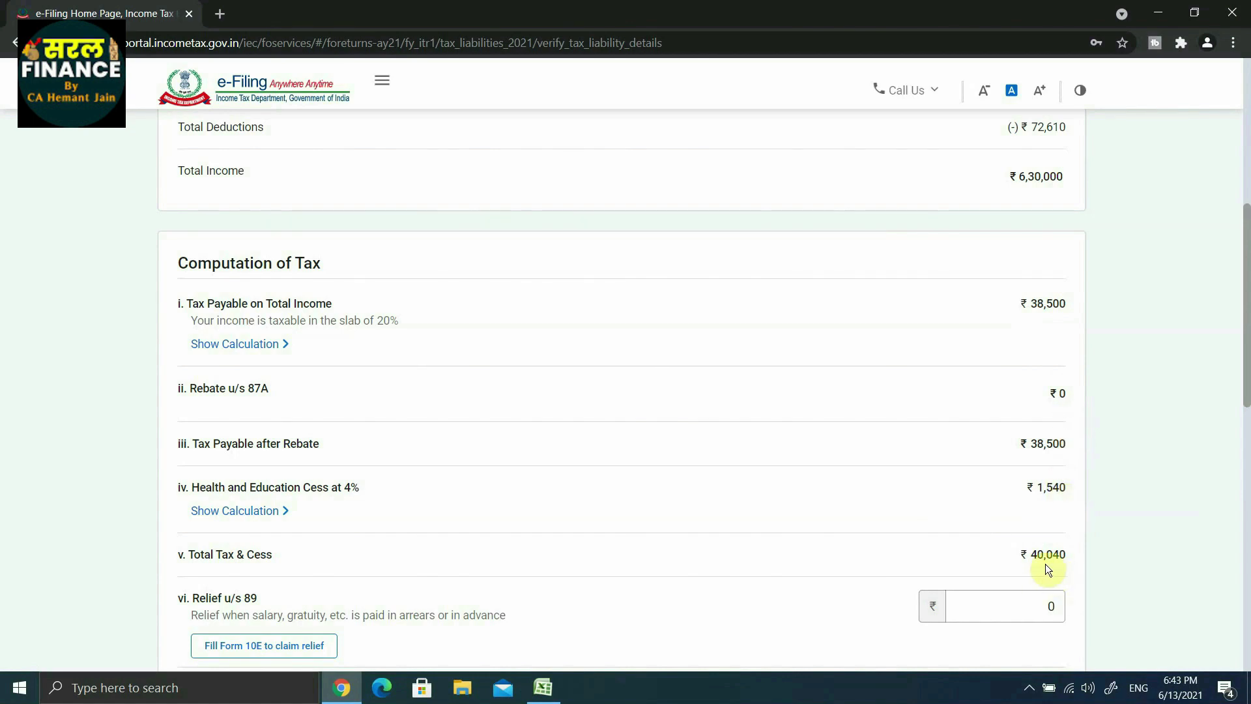
scroll(1069, 564, "down", 5)
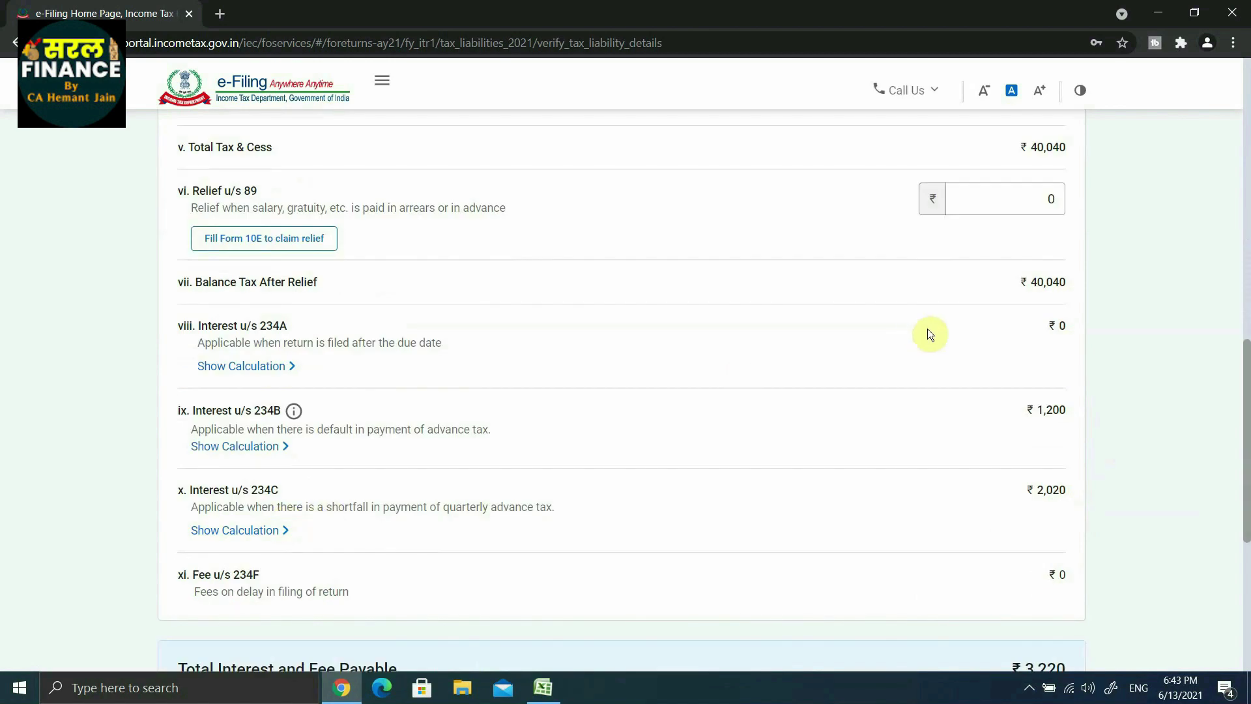
left_click(1041, 278)
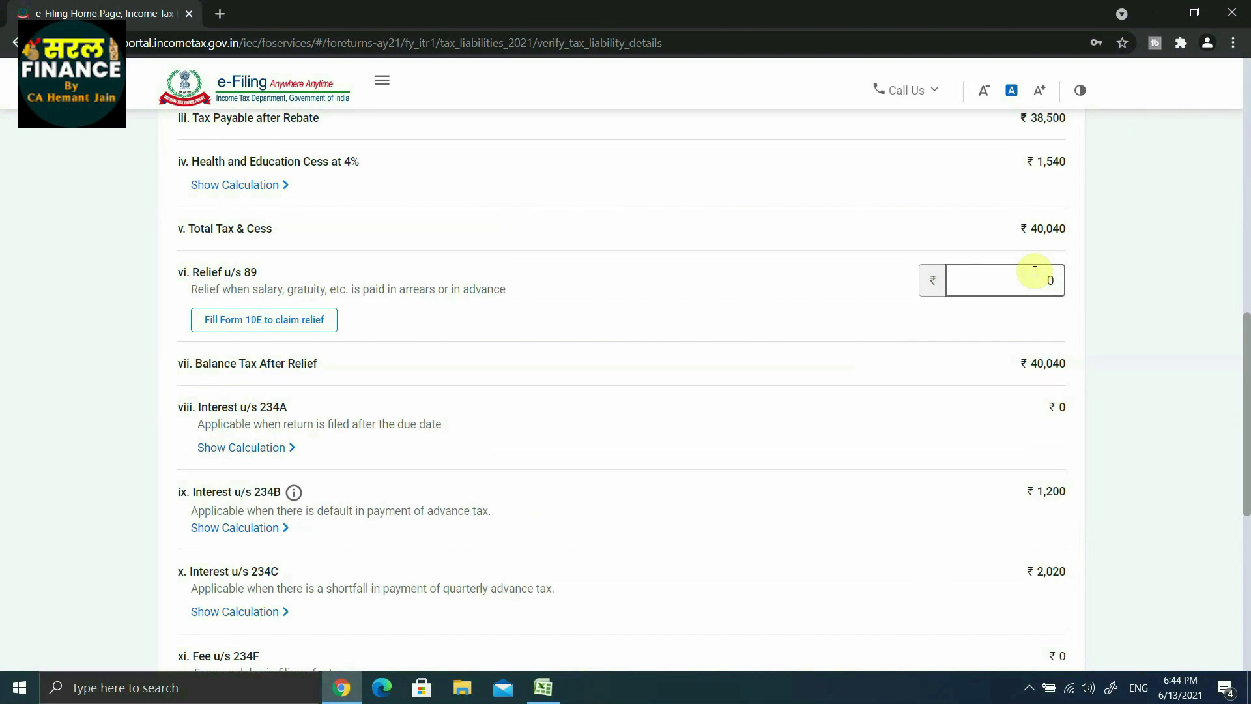
scroll(547, 494, "down", 1)
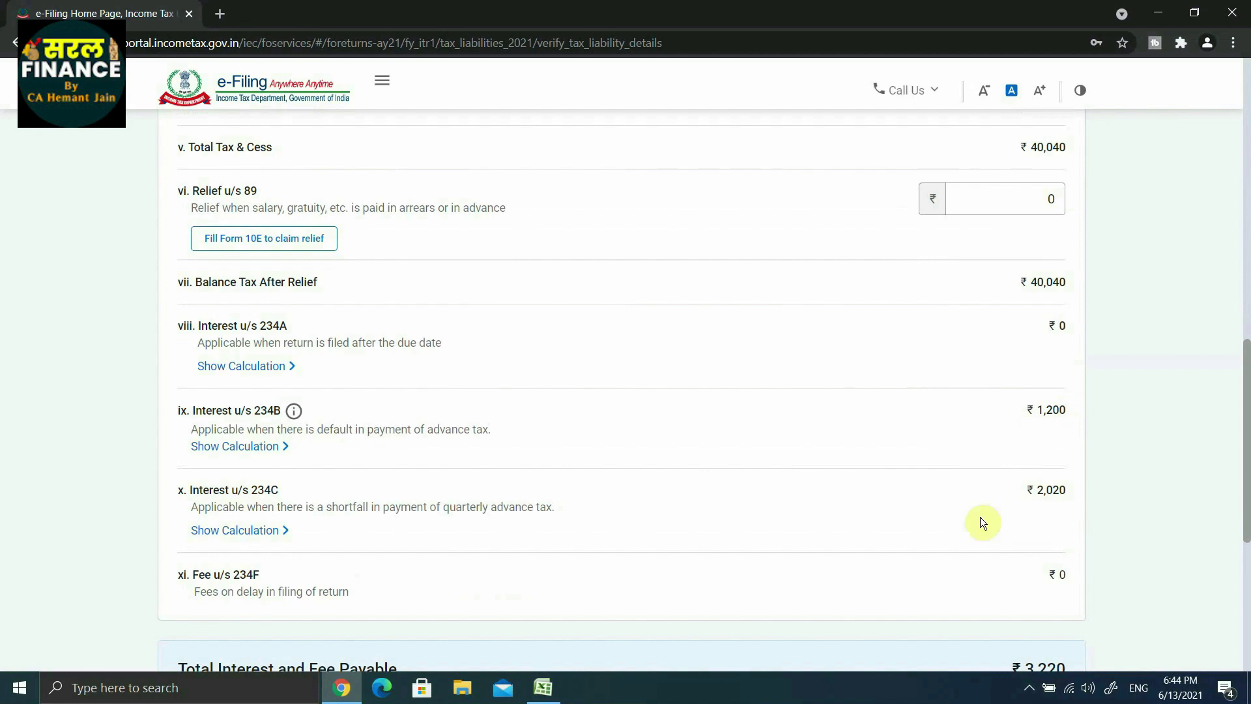
scroll(1050, 512, "down", 2)
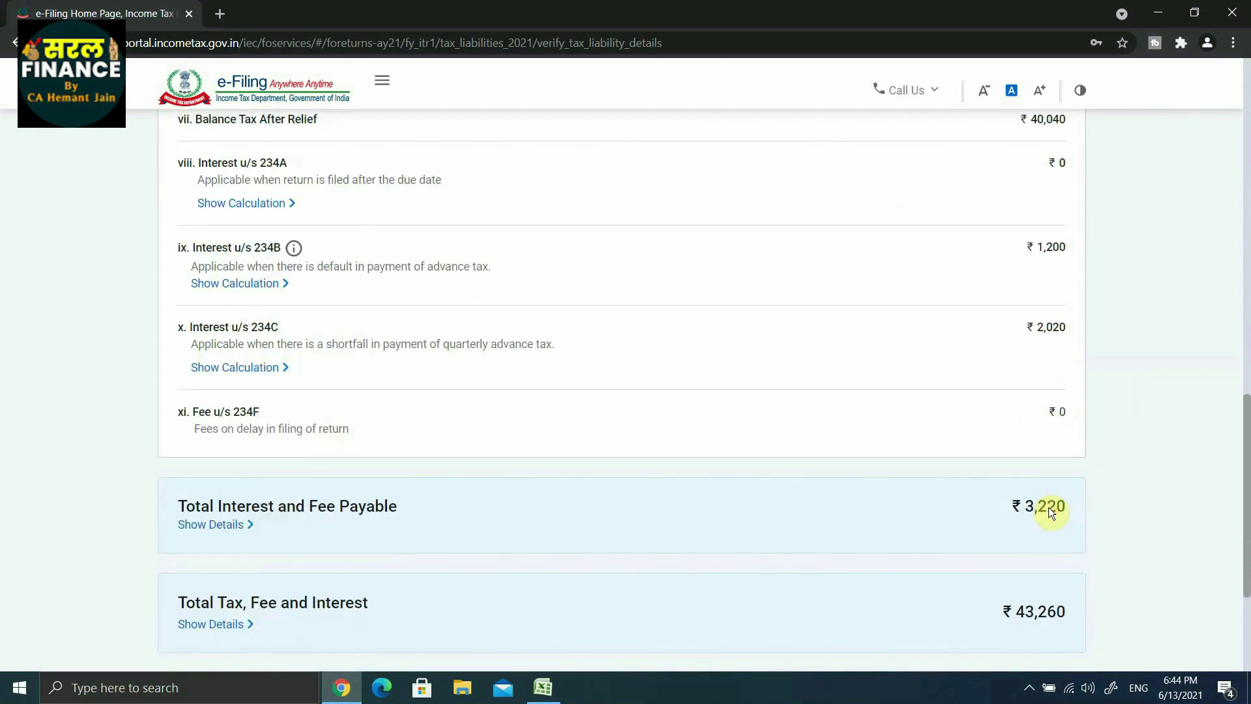
scroll(1049, 507, "down", 2)
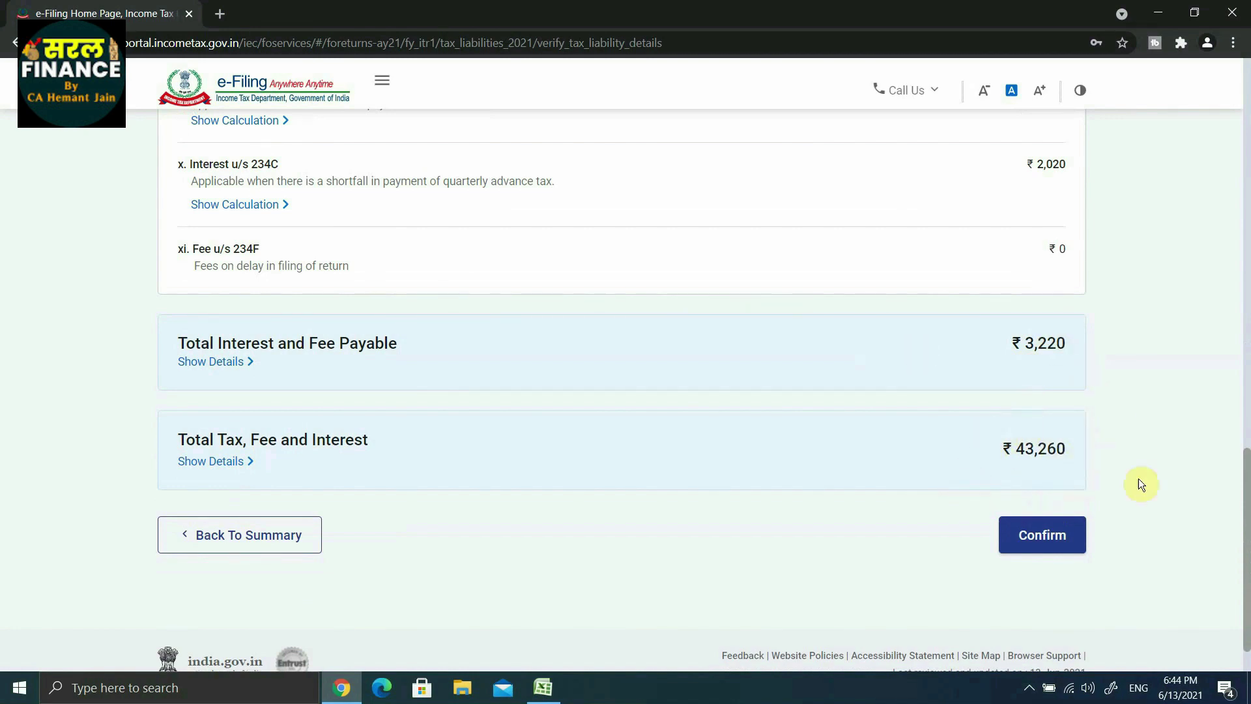
left_click(1038, 535)
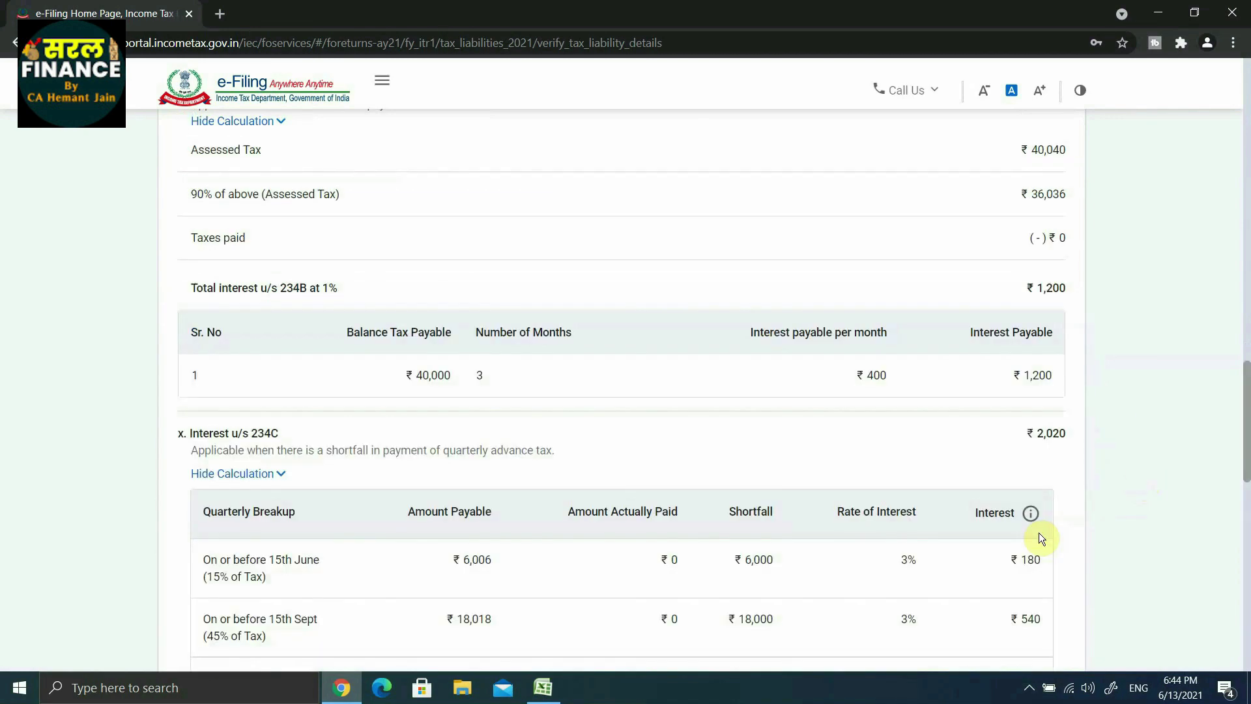
Step: Proceed from the fully confirmed Return Summary to the ₹43,260 payment page
scroll(949, 396, "up", 4)
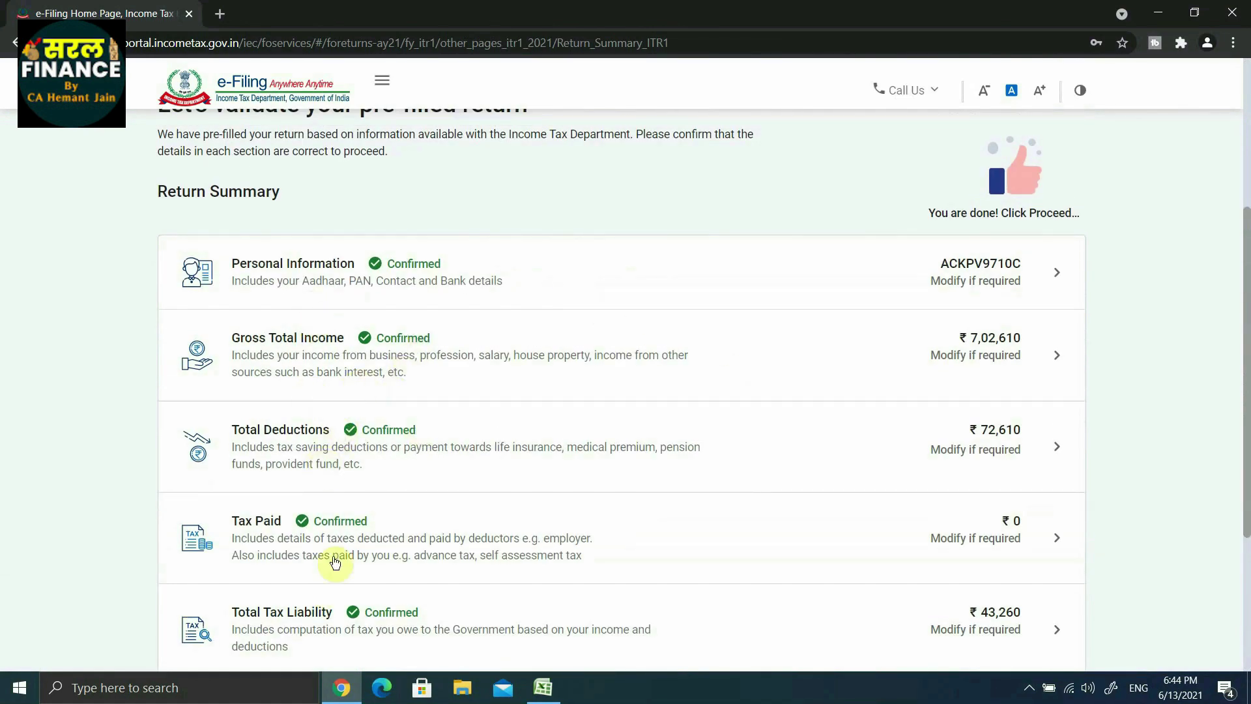
scroll(648, 580, "down", 3)
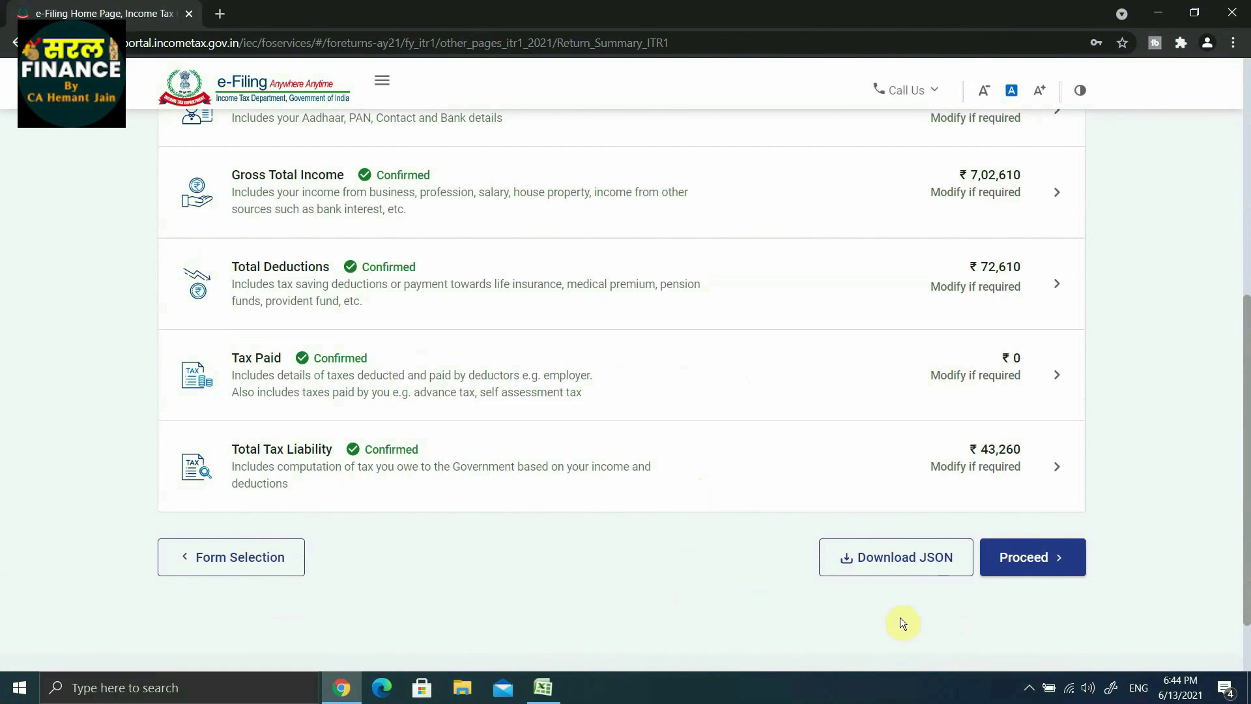
left_click(1033, 557)
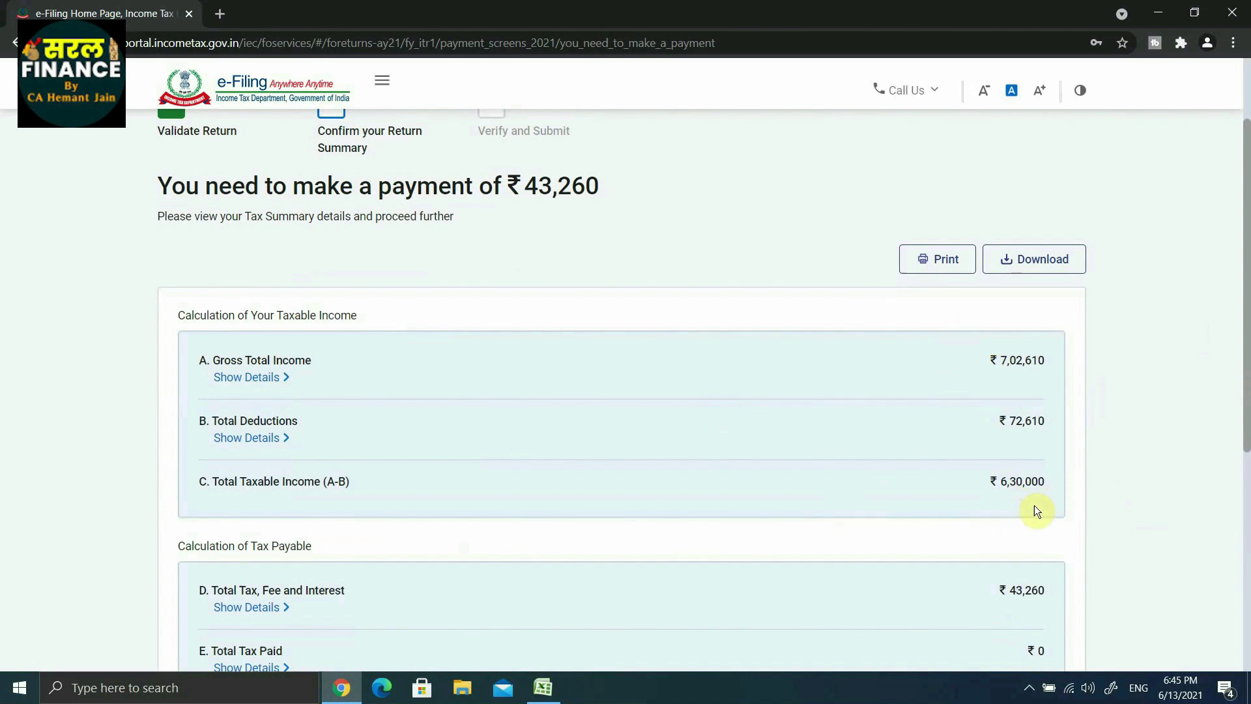
Step: Review the tax summary and defer the ₹43,260 payable with Pay Later
scroll(1024, 514, "down", 3)
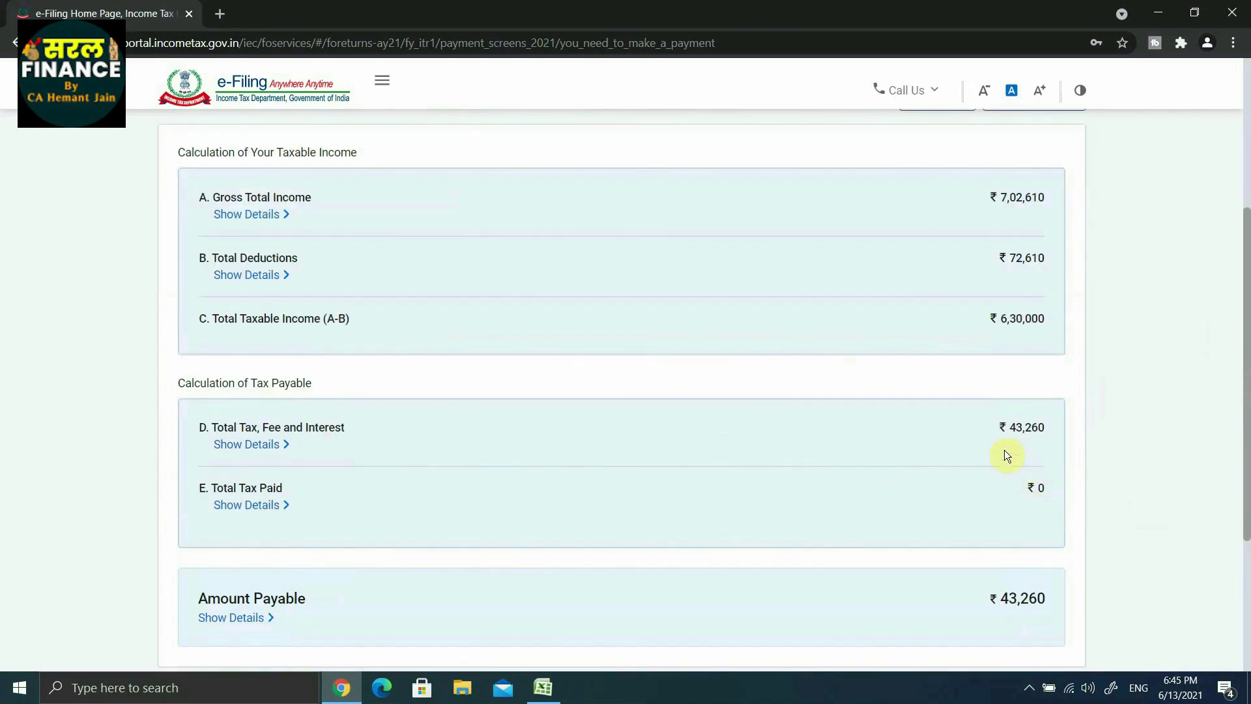
scroll(1076, 443, "down", 4)
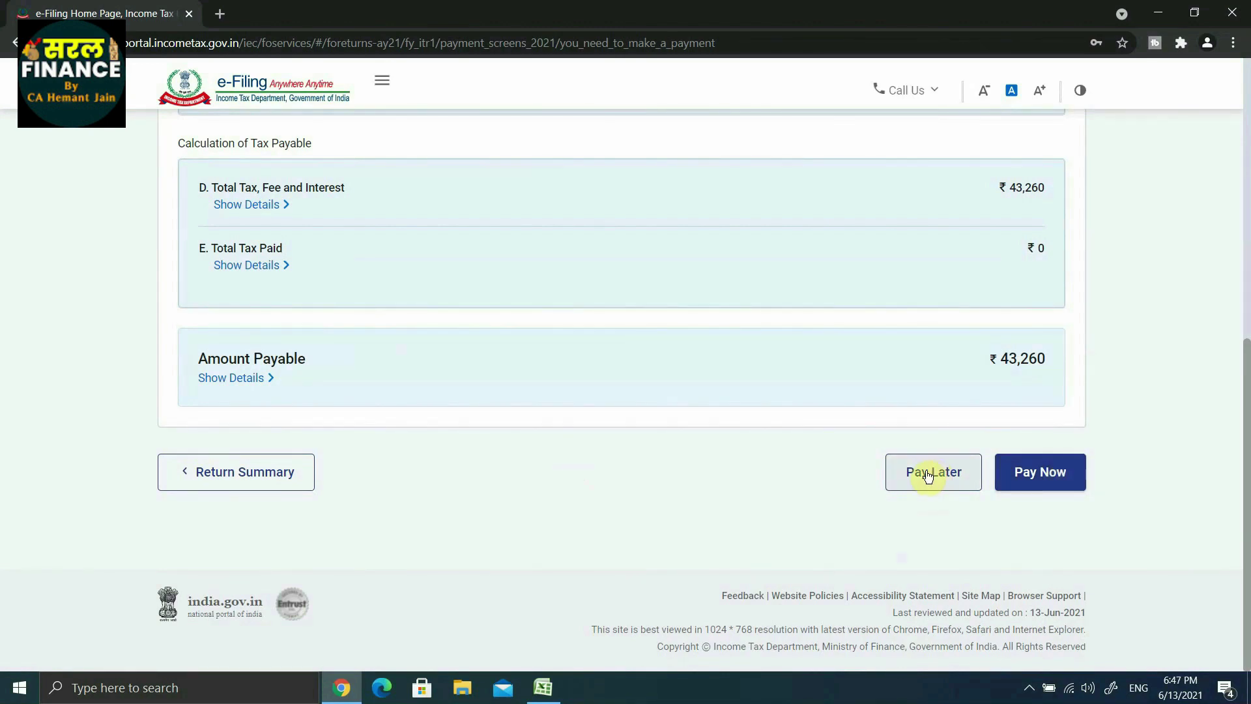
left_click(928, 474)
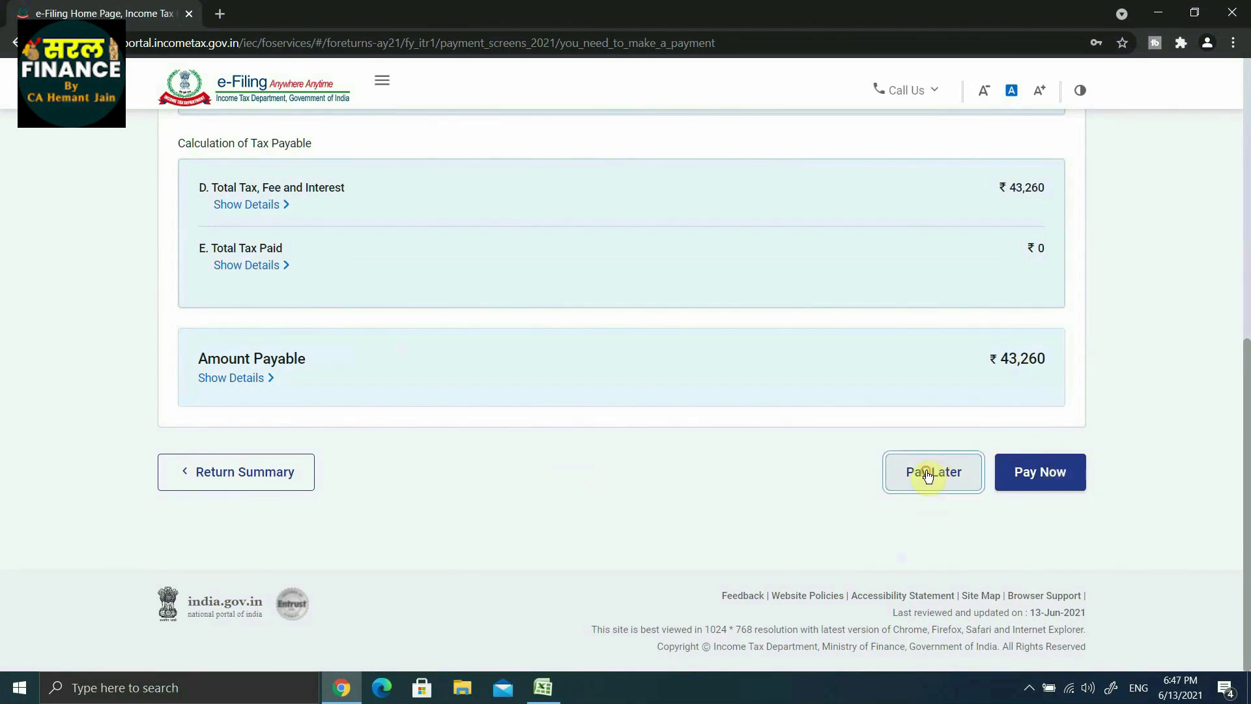
Step: From the 'You have opted to pay later' page, continue to Preview Return
scroll(779, 430, "down", 2)
scroll(776, 424, "up", 3)
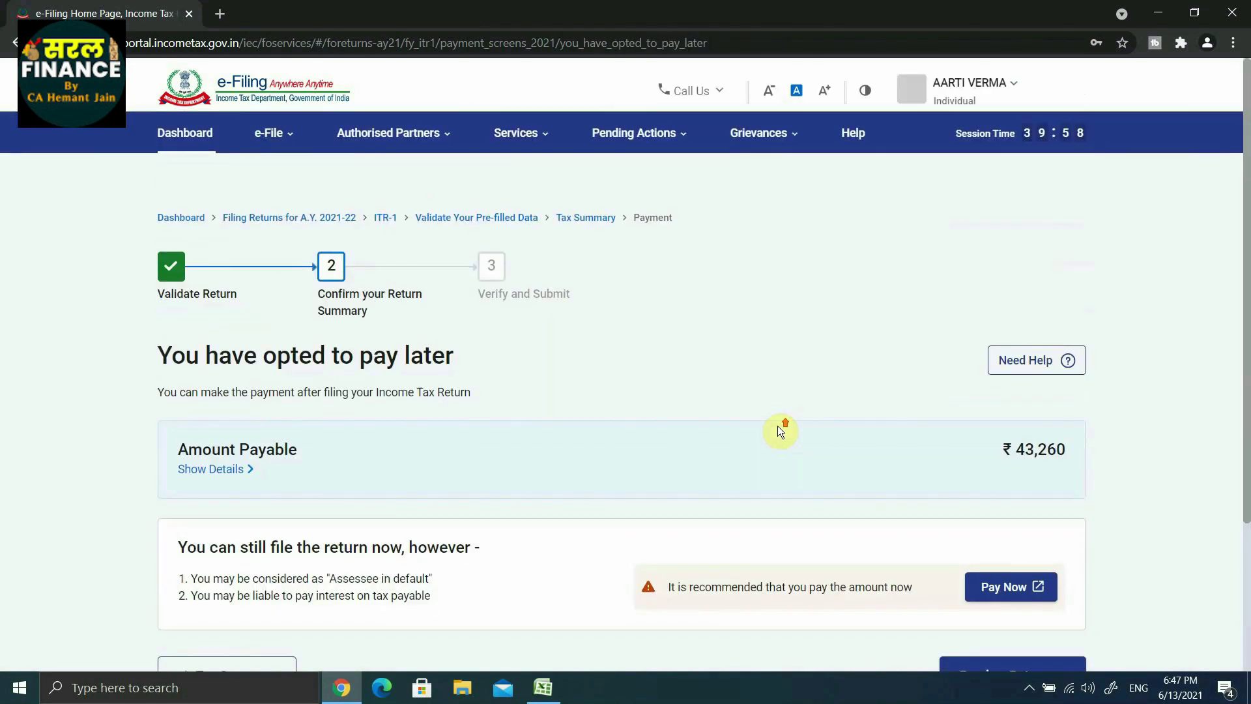
scroll(777, 425, "down", 2)
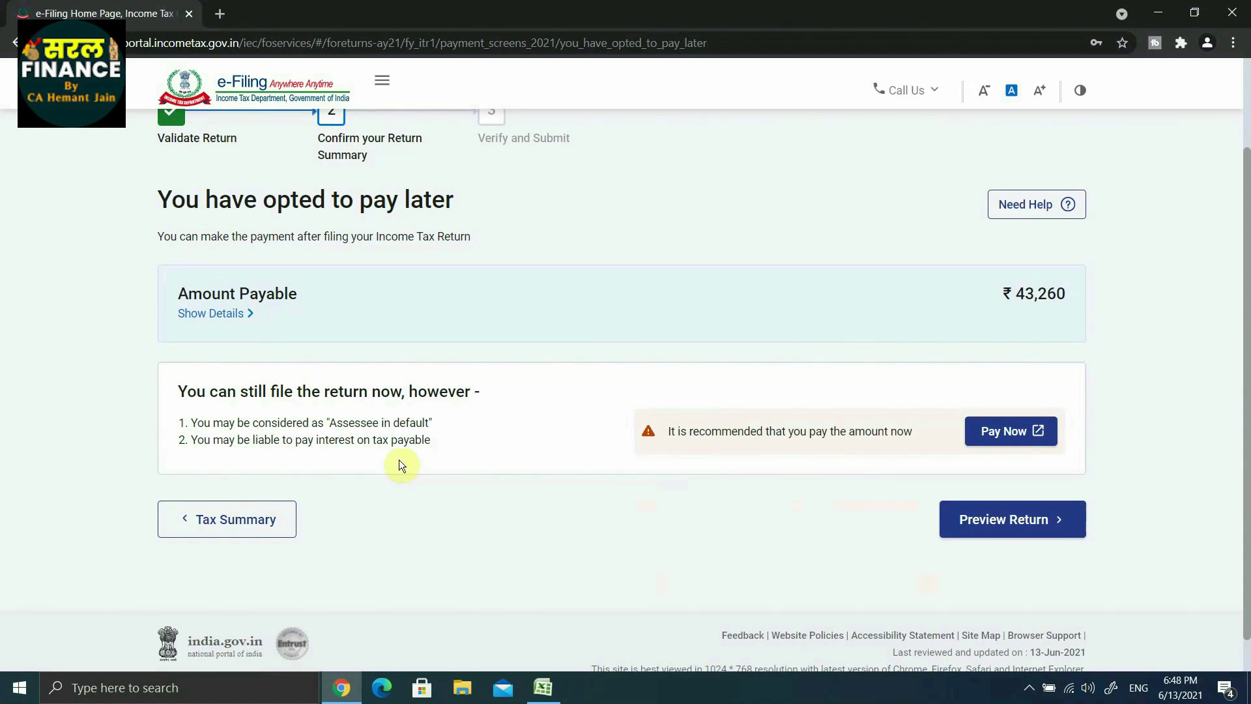
scroll(398, 459, "up", 1)
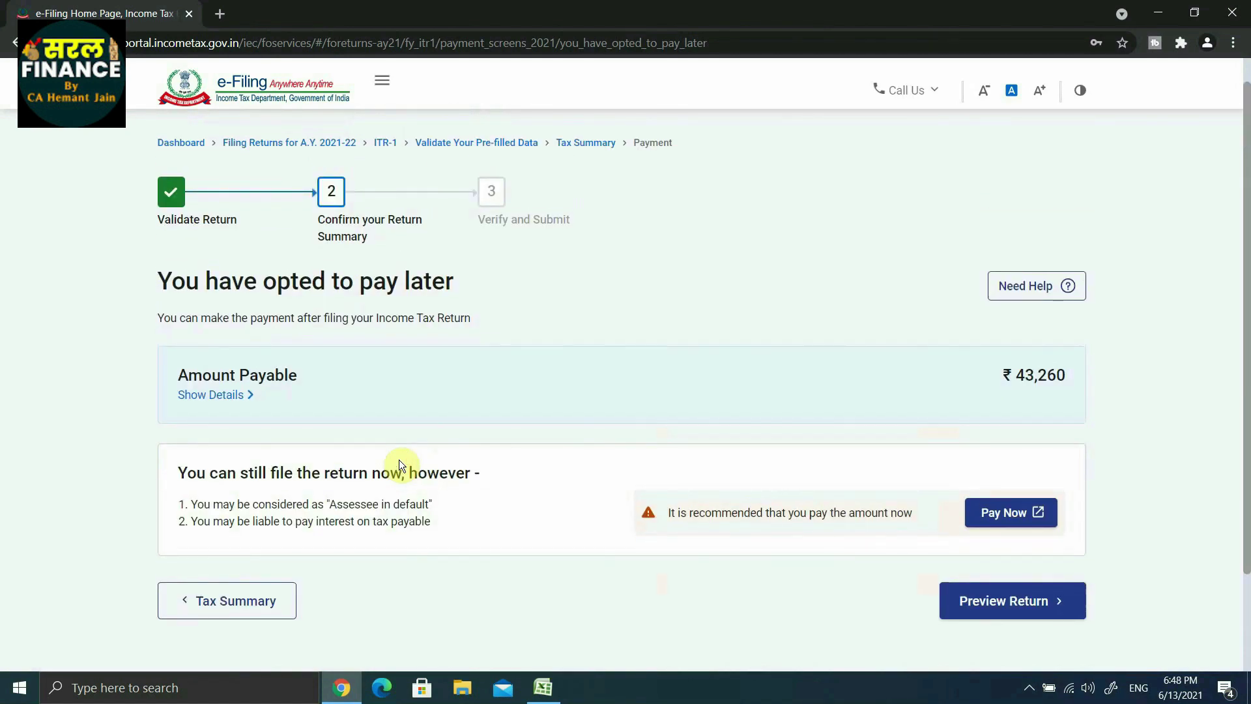
left_click(1000, 617)
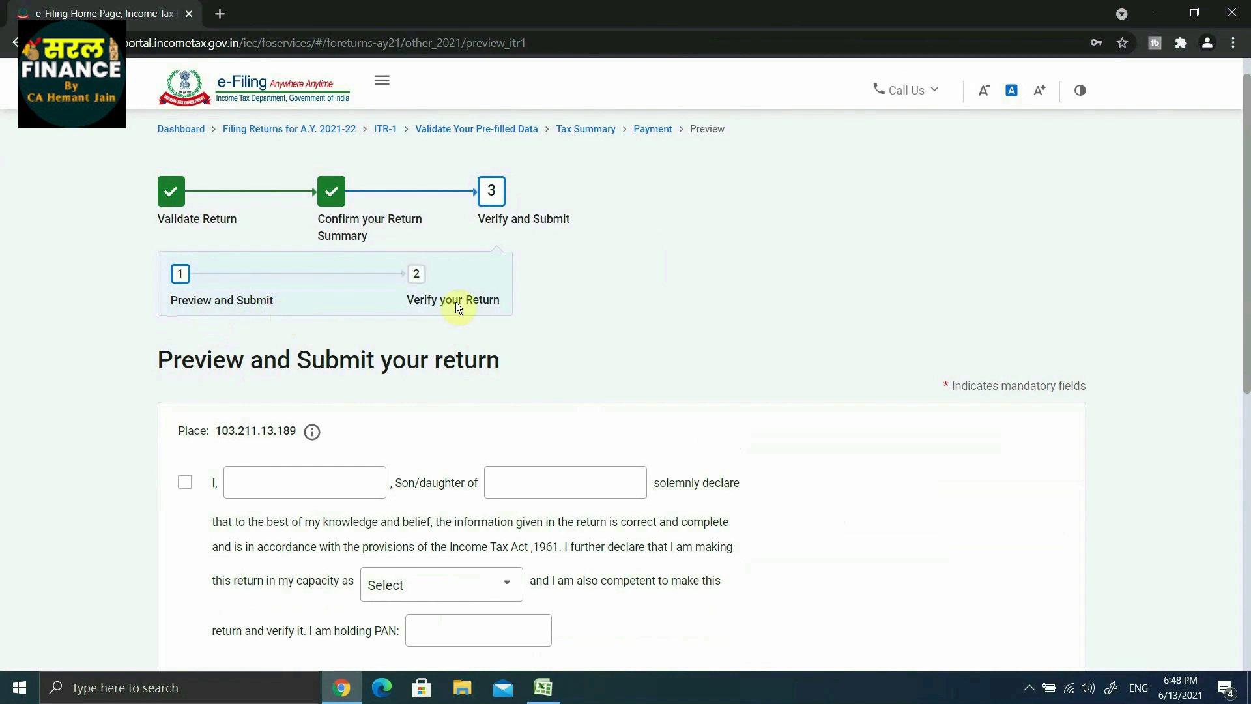
Step: Enter the taxpayer's PAN in the verification declaration and proceed to the preview
scroll(567, 307, "down", 3)
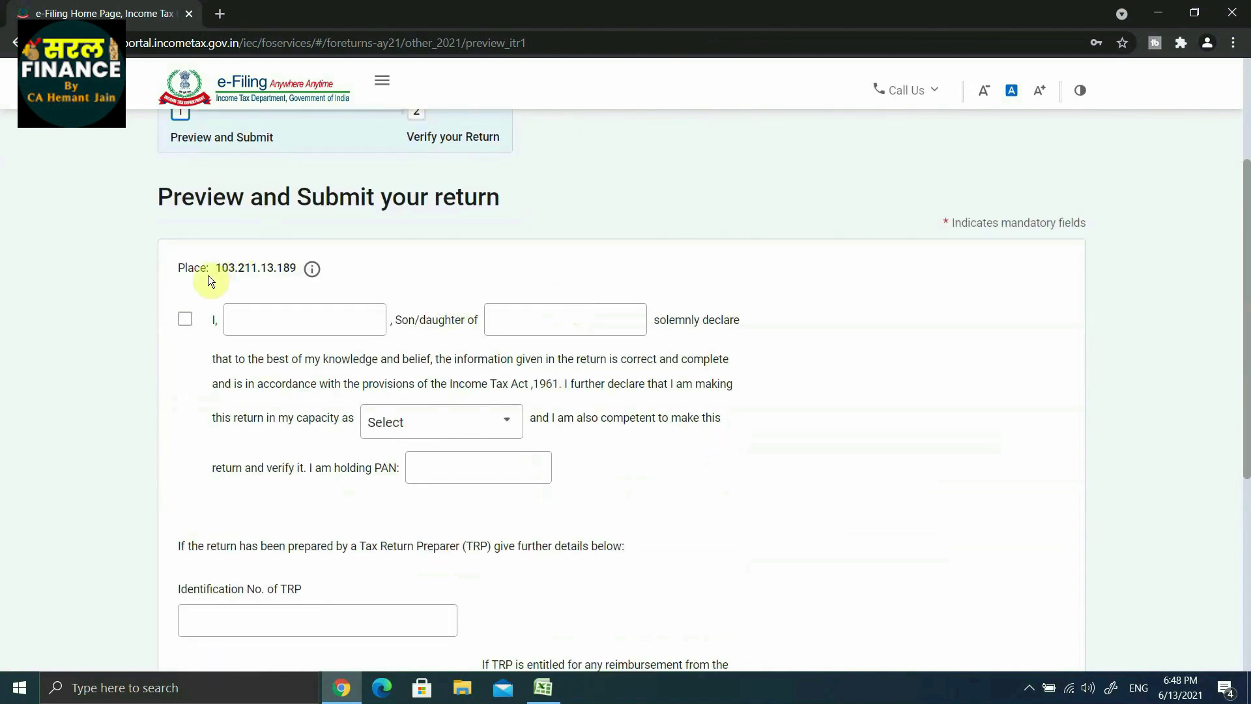
scroll(515, 313, "down", 1)
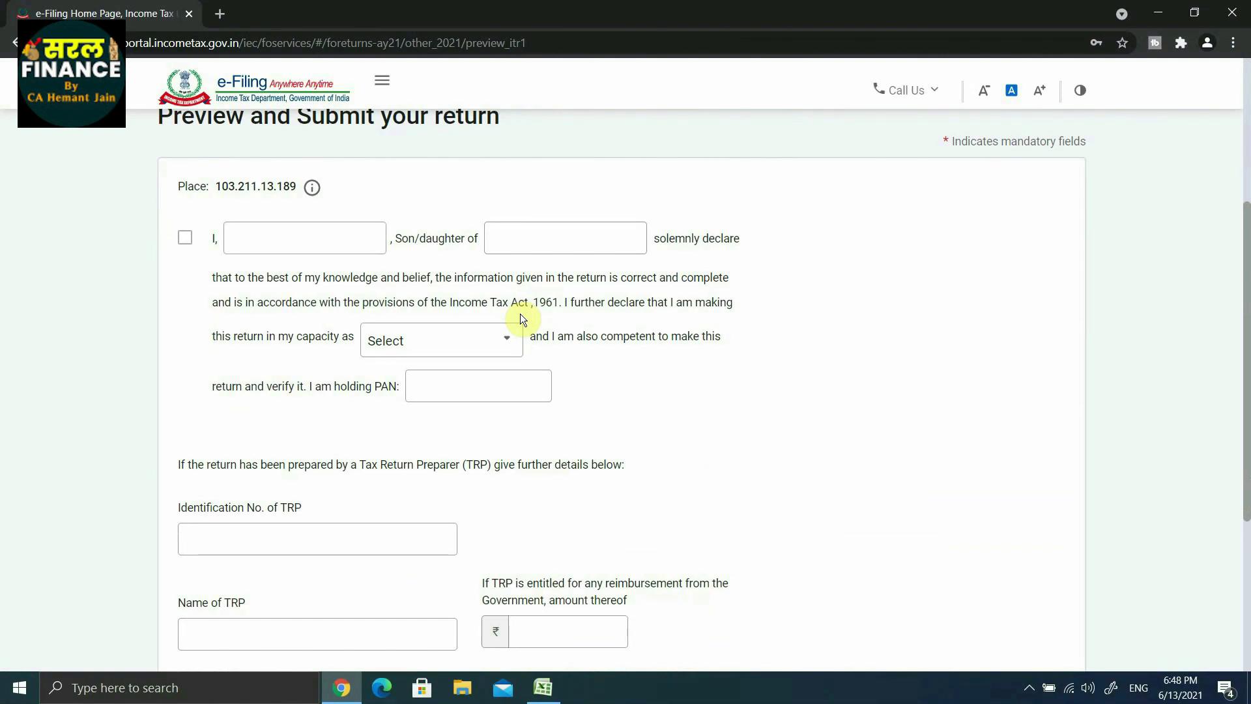
left_click(485, 394)
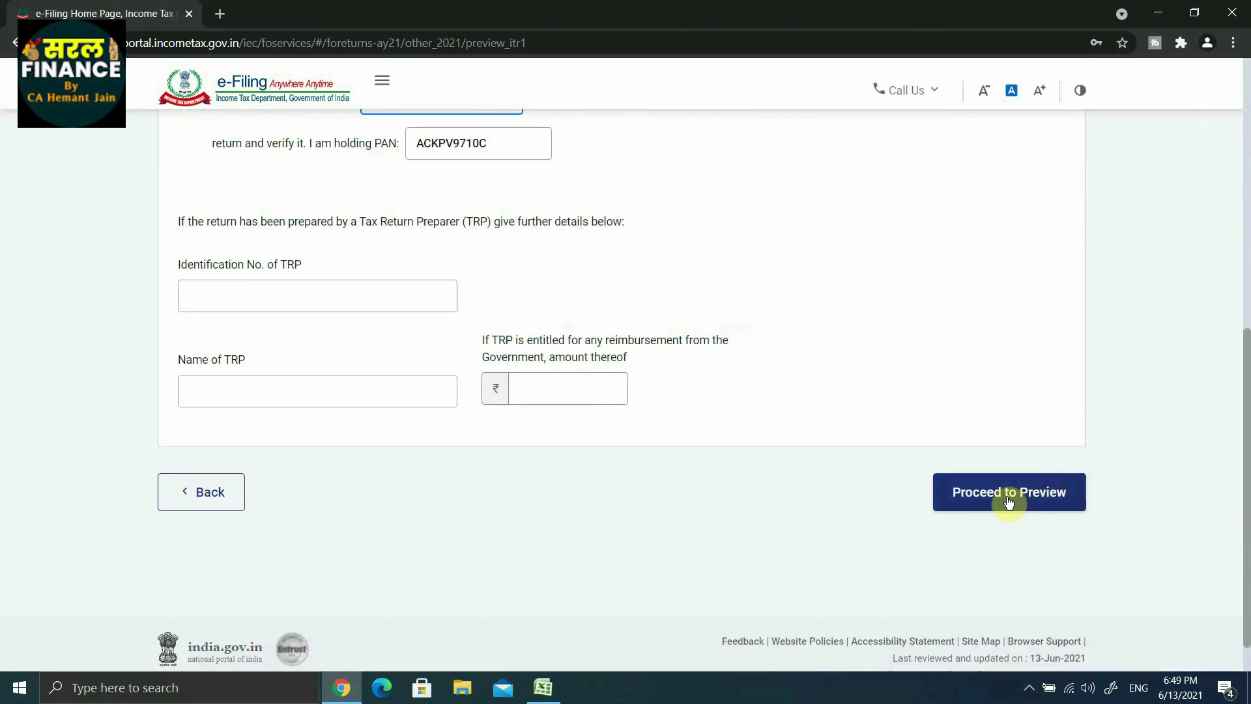
left_click(1006, 500)
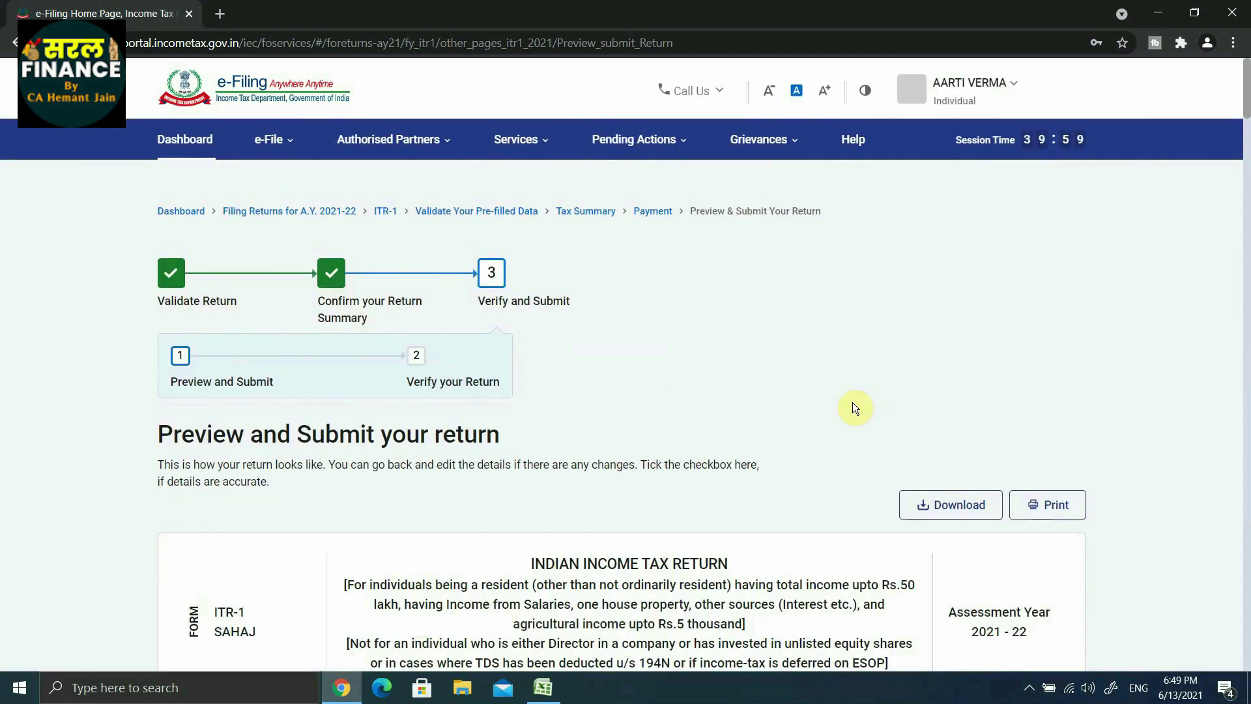
Step: Scroll through the ITR-1 preview checking Part A and Gross Total Income ₹7,02,610
scroll(852, 402, "down", 3)
scroll(855, 407, "down", 6)
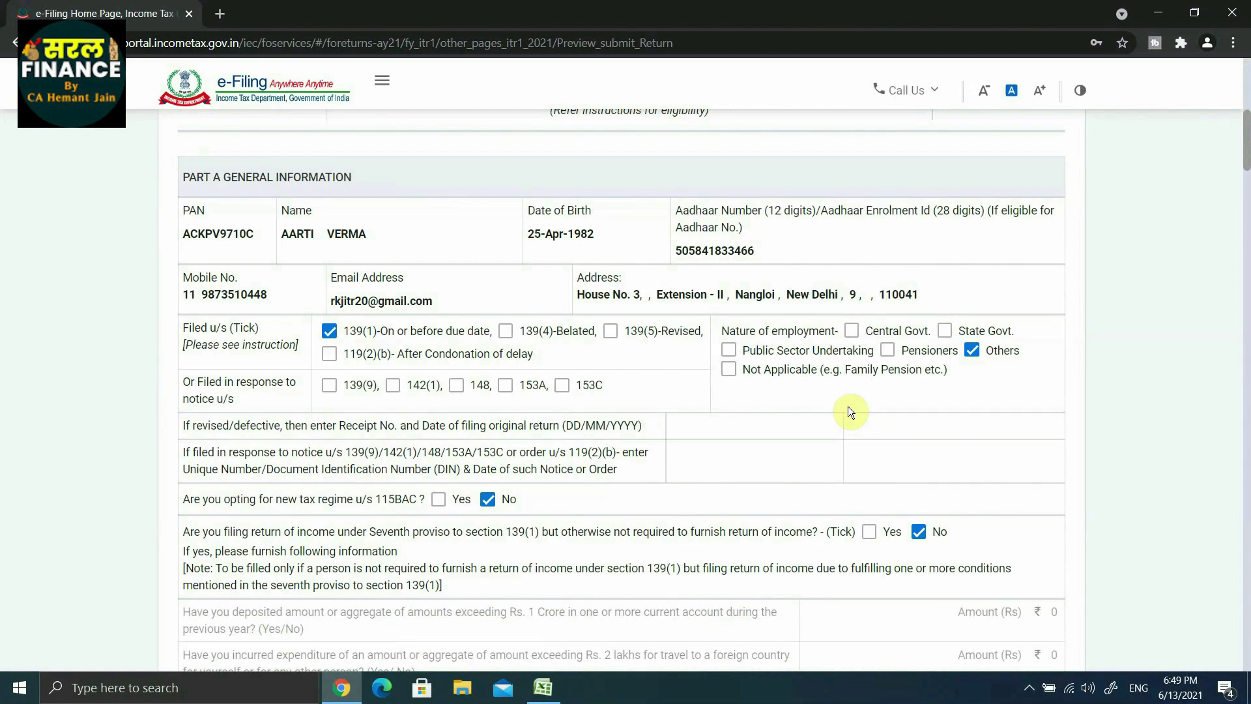
scroll(850, 412, "down", 9)
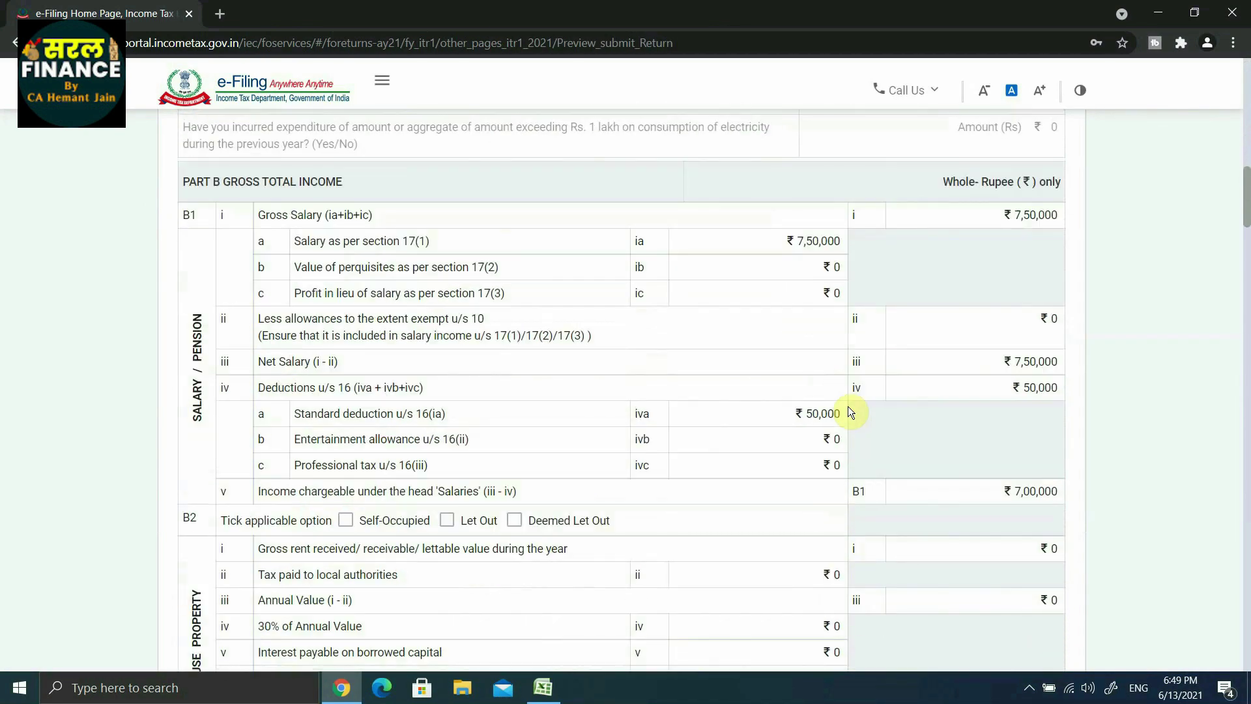
scroll(850, 412, "down", 14)
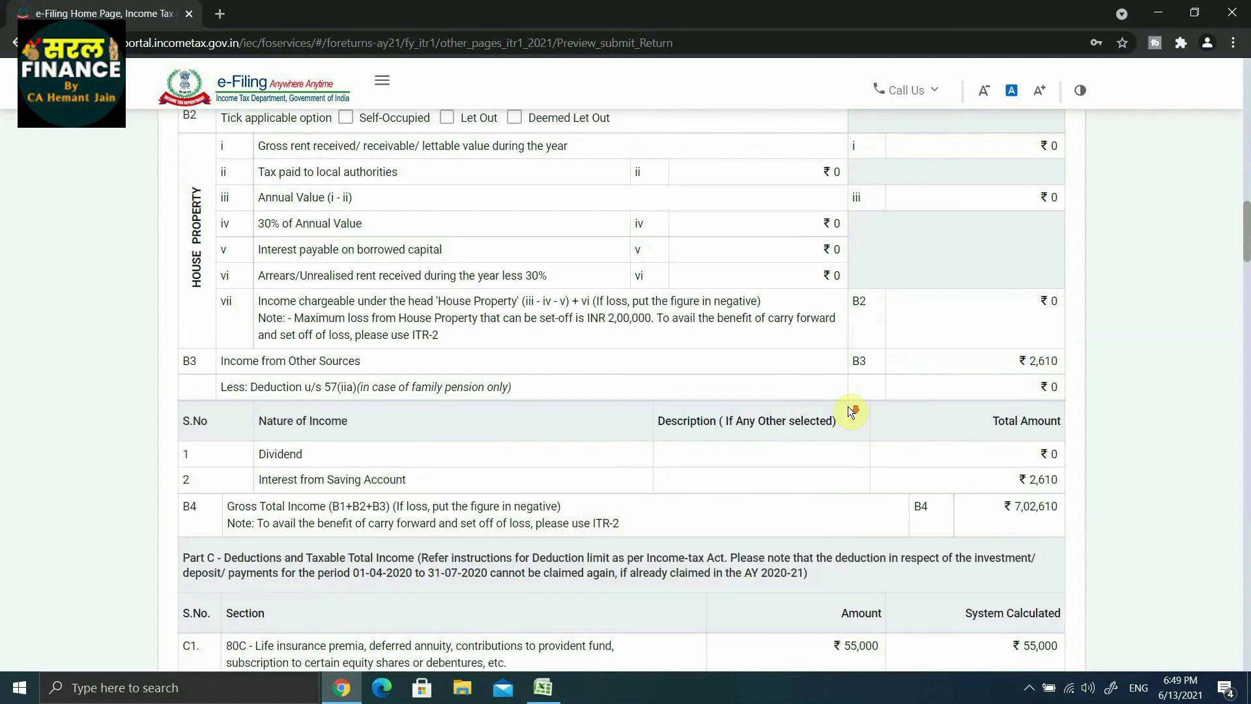
scroll(850, 410, "up", 6)
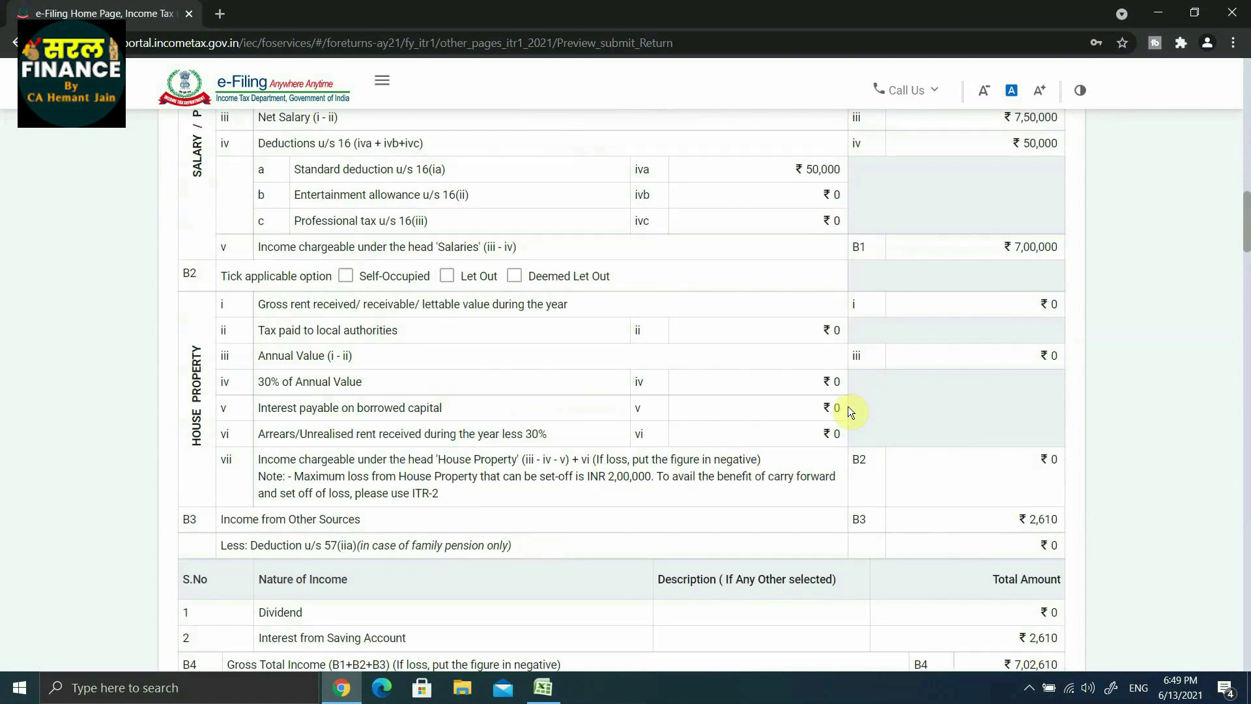
scroll(850, 412, "up", 6)
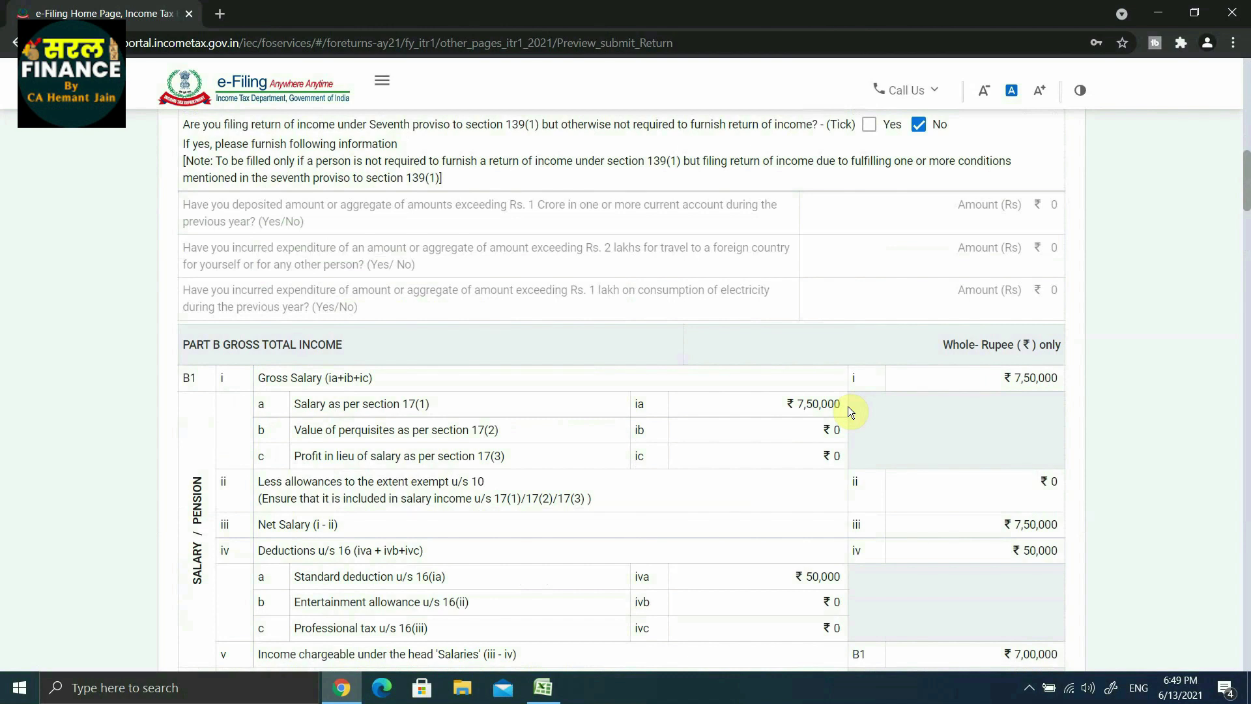
scroll(847, 405, "up", 6)
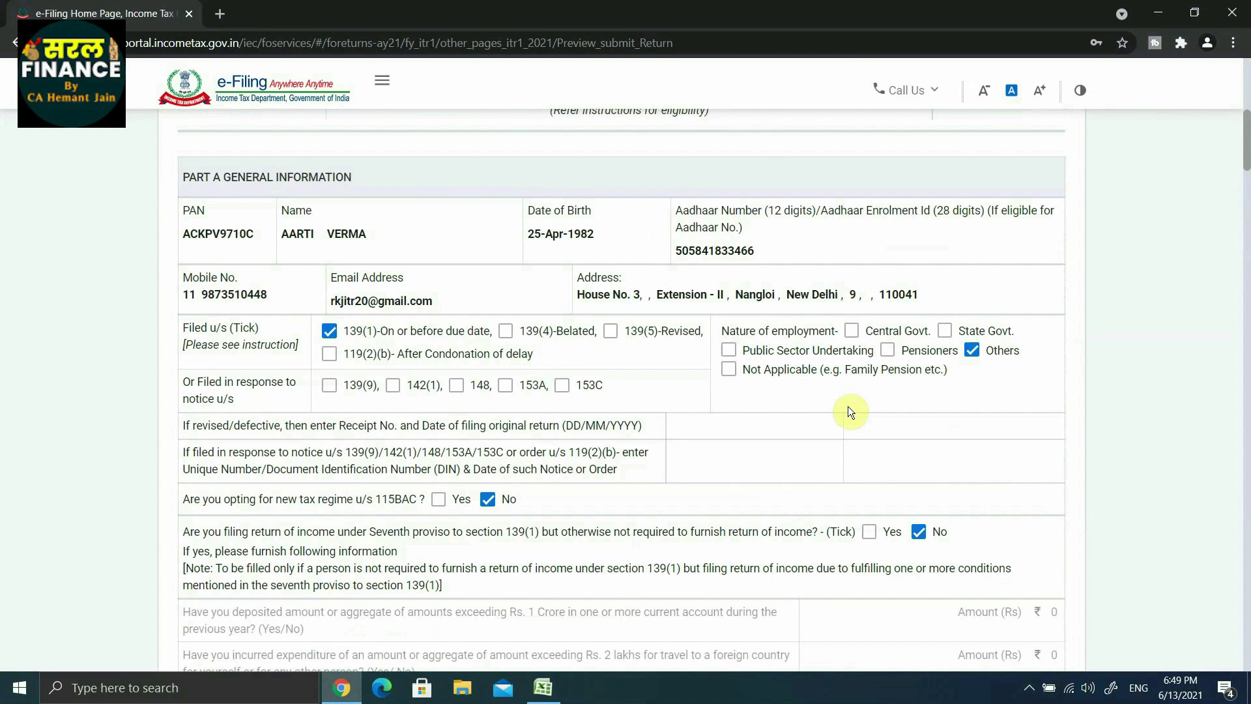
scroll(850, 411, "down", 6)
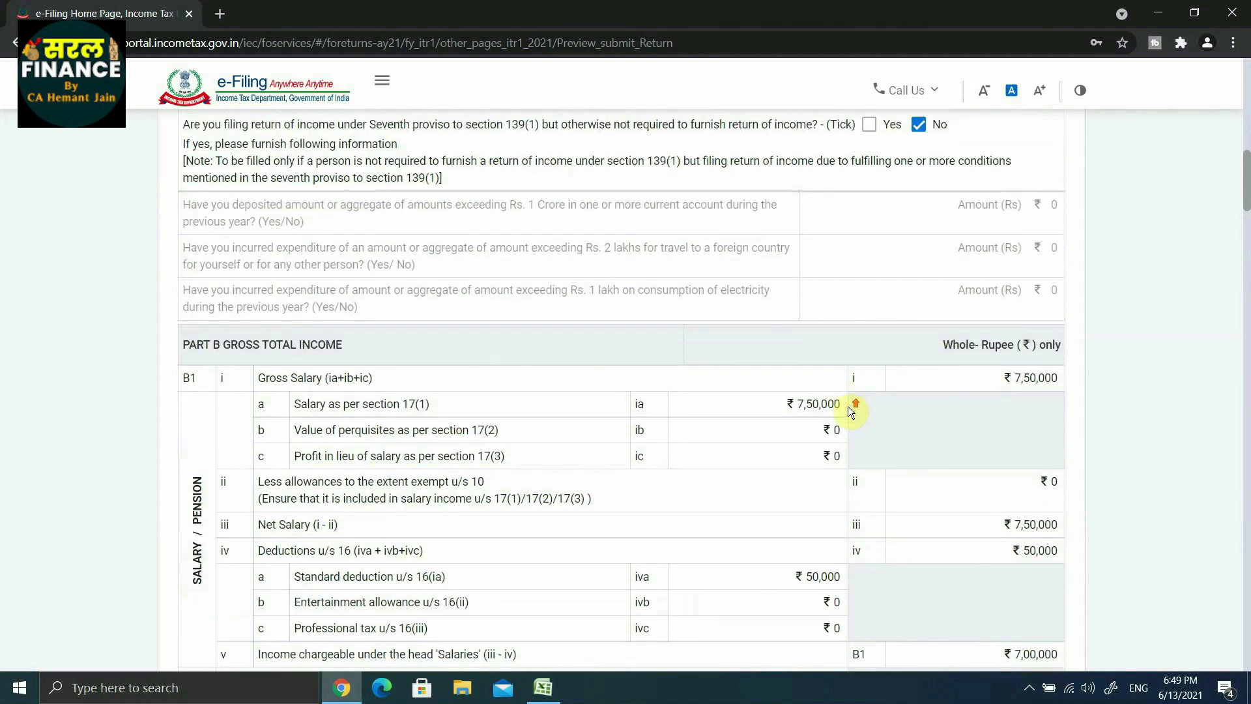
scroll(847, 406, "up", 12)
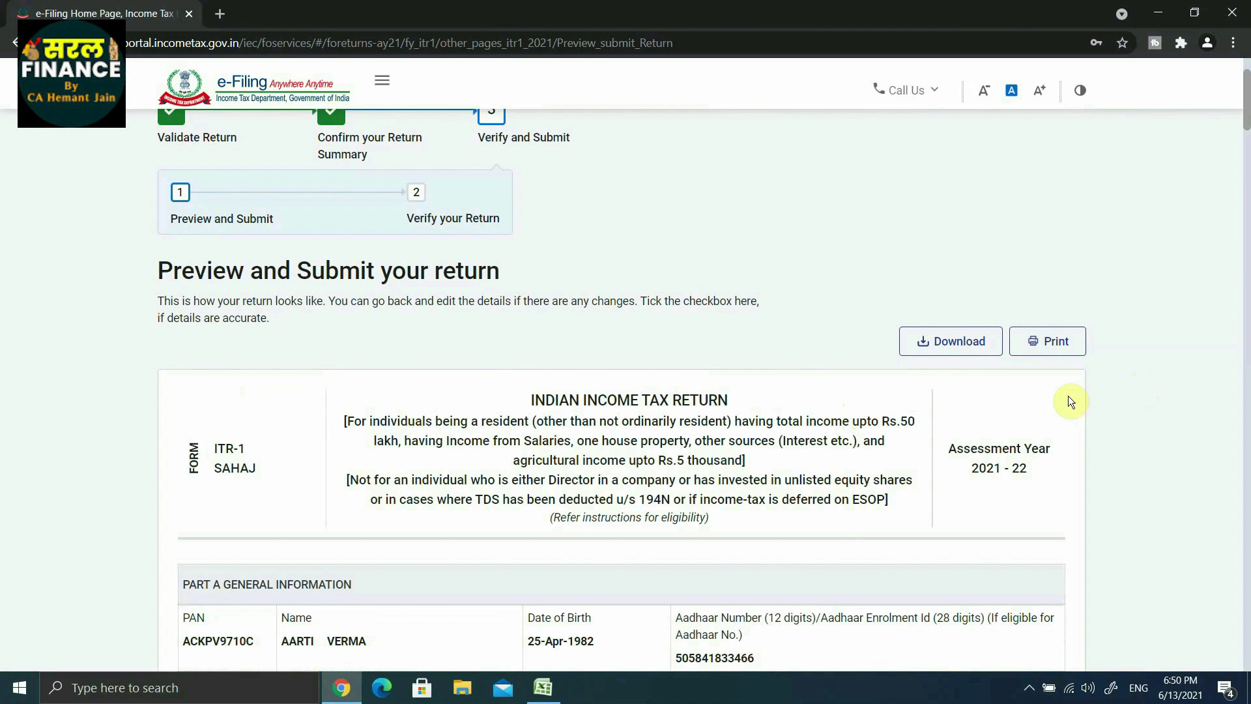